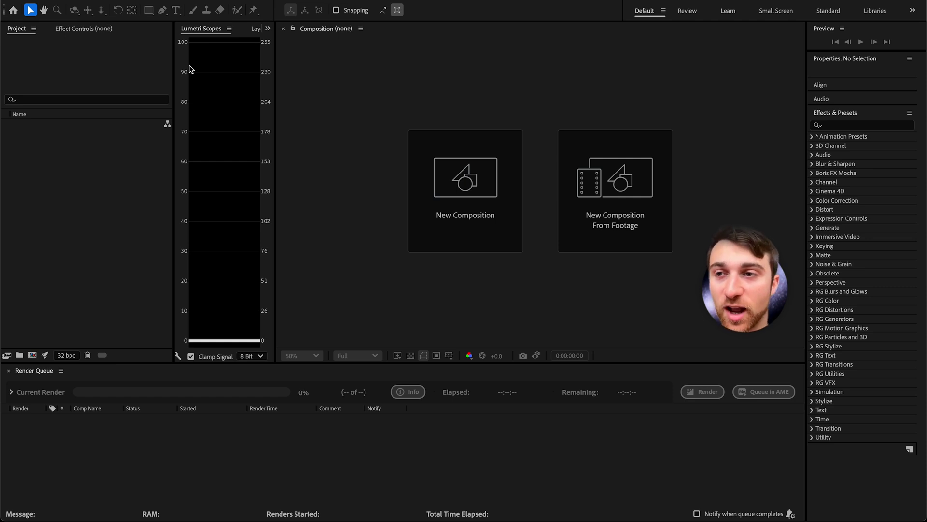
# Create a 1920x1080 composition named LightspeedJump at 24 fps with a duration of 15 seconds.
pyautogui.click(463, 187)
pyautogui.write('LightspeedJump')
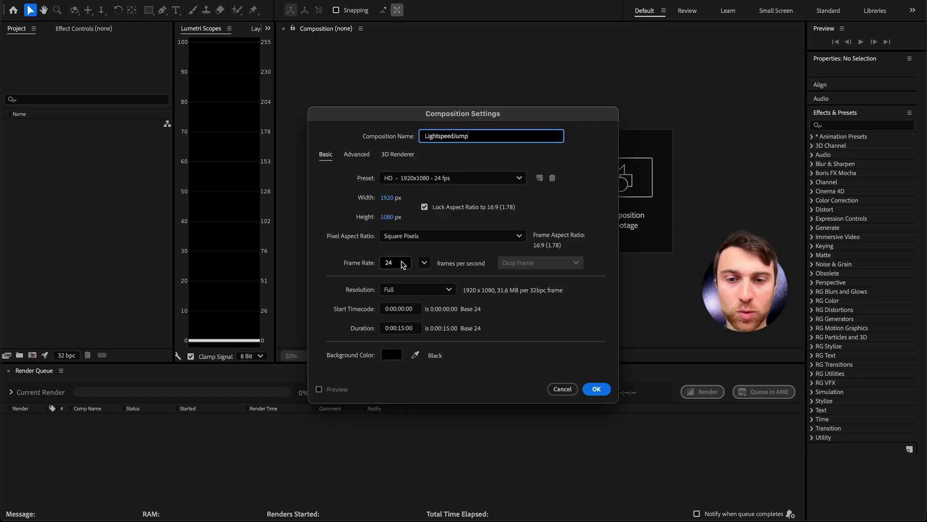
pyautogui.click(596, 389)
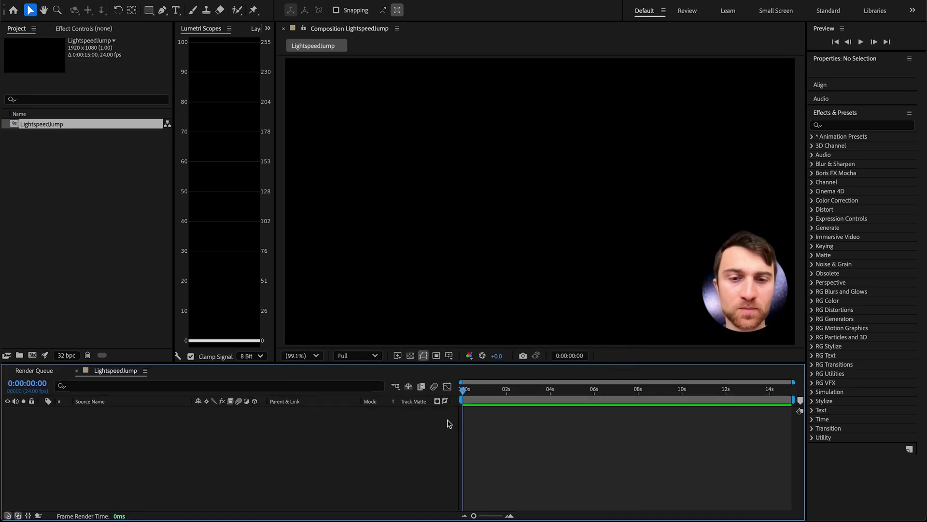
# Add a black 1920x1080 solid layer named LightSpeedStreaks to the composition.
pyautogui.rightClick(388, 388)
pyautogui.moveTo(450, 394)
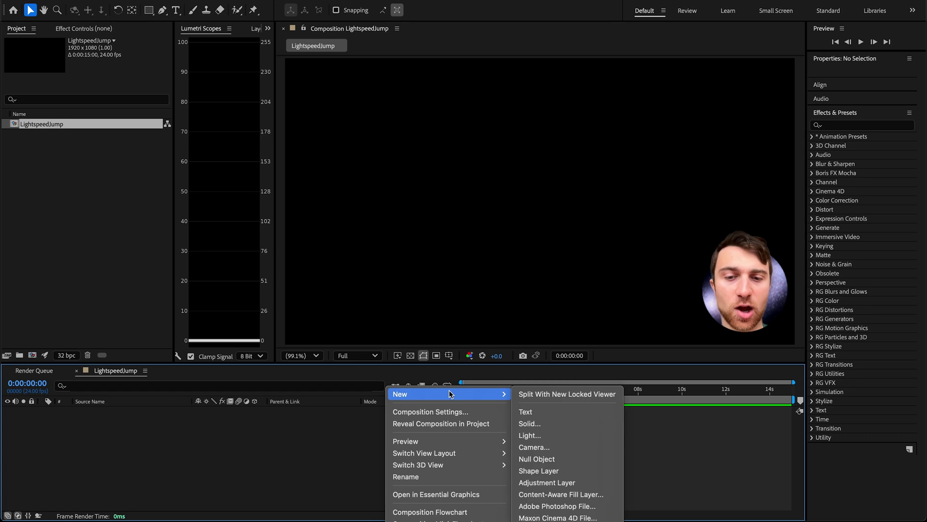
pyautogui.click(554, 423)
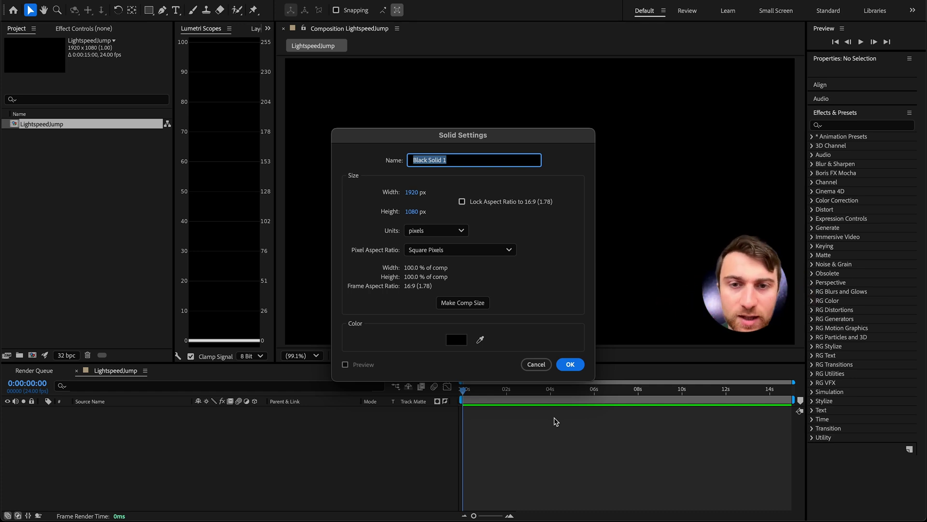
pyautogui.write('LightSpeedStreaks')
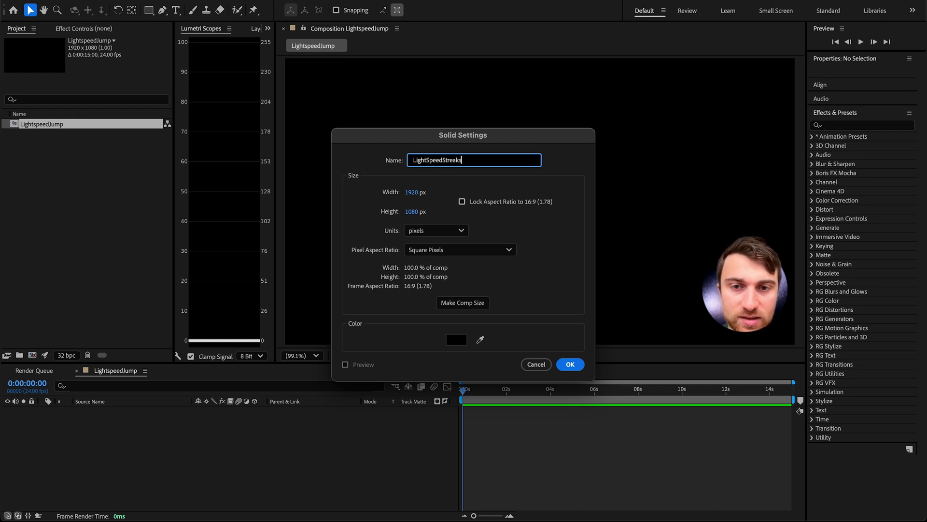
pyautogui.press('Return')
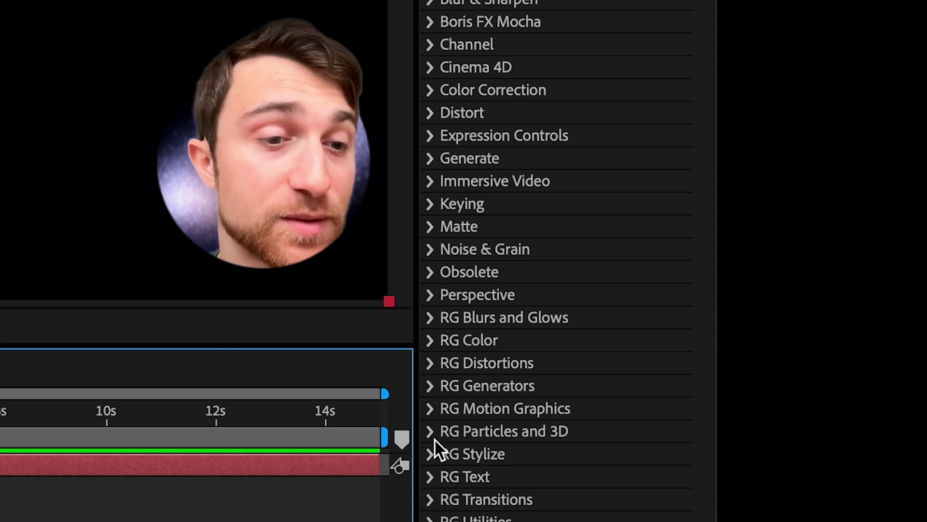
# Apply the Trapcode Particular effect to the LightSpeedStreaks layer and preview the default particles.
pyautogui.click(432, 435)
pyautogui.moveTo(553, 419); pyautogui.dragTo(338, 49)
pyautogui.moveTo(575, 249); pyautogui.dragTo(575, 248)
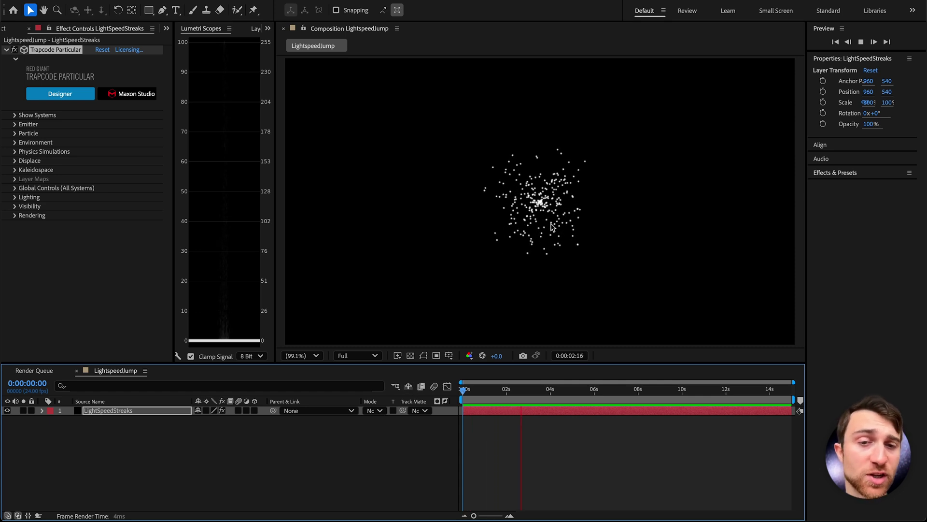
pyautogui.press('space')
# Open the Particular Designer and set the Primary System's motion Velocity and Velocity Random to 0.
pyautogui.click(47, 97)
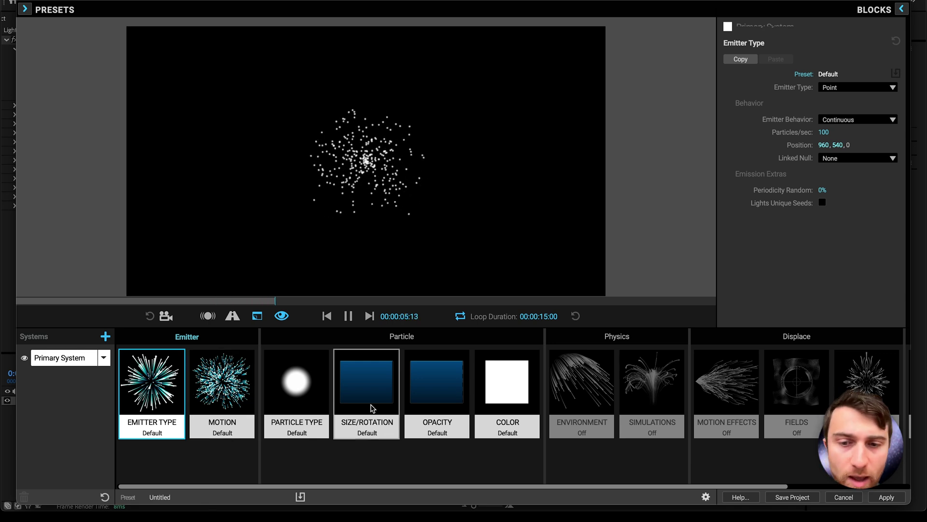
pyautogui.click(222, 386)
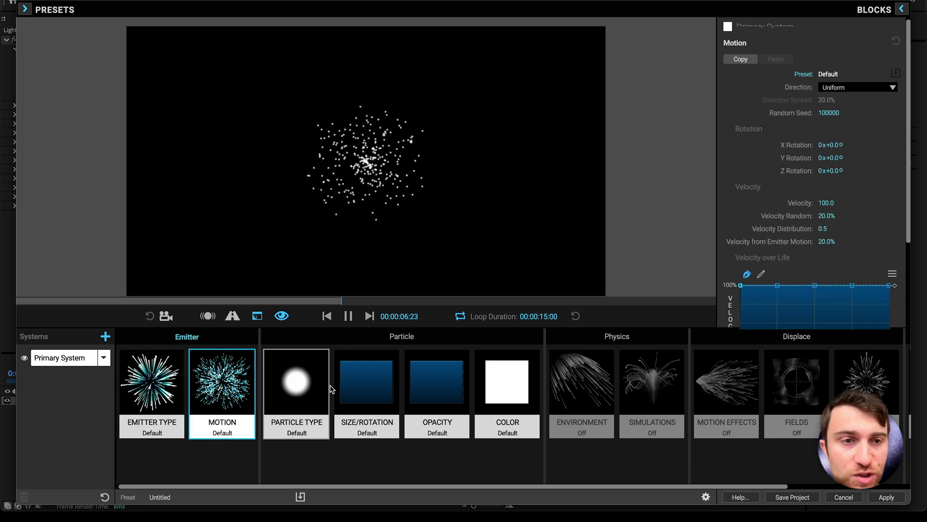
pyautogui.click(830, 202)
pyautogui.write('0')
pyautogui.press('Return')
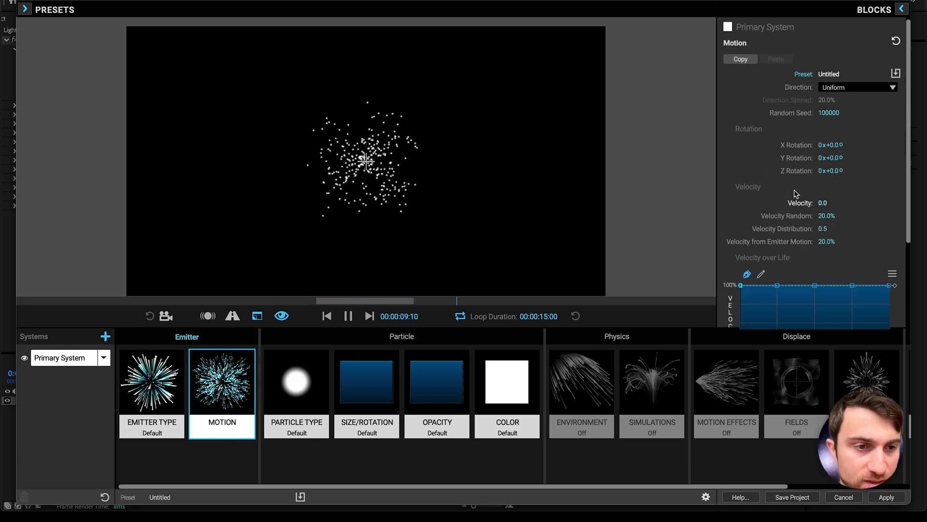
pyautogui.click(825, 215)
pyautogui.write('0')
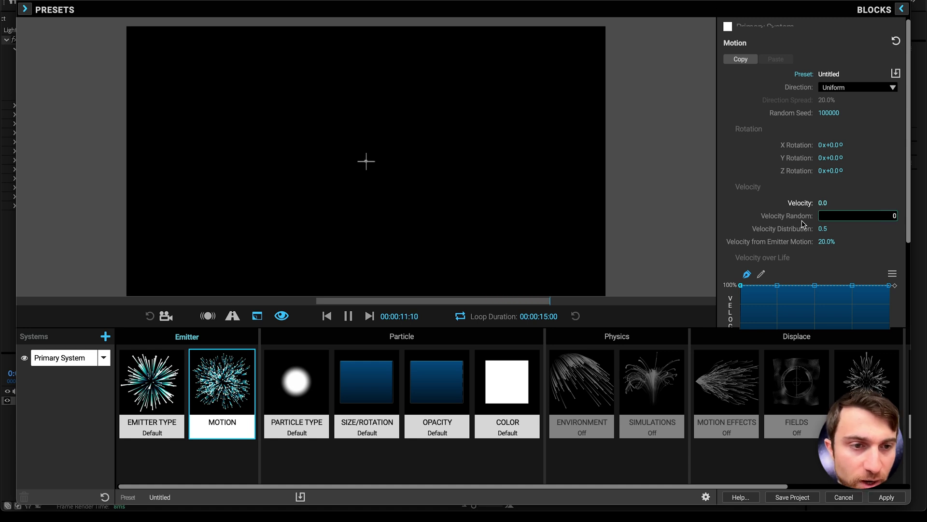
pyautogui.press('Return')
# Set Velocity Distribution and Velocity from Emitter Motion to 0 and preview the particles from the start.
pyautogui.click(823, 228)
pyautogui.write('0')
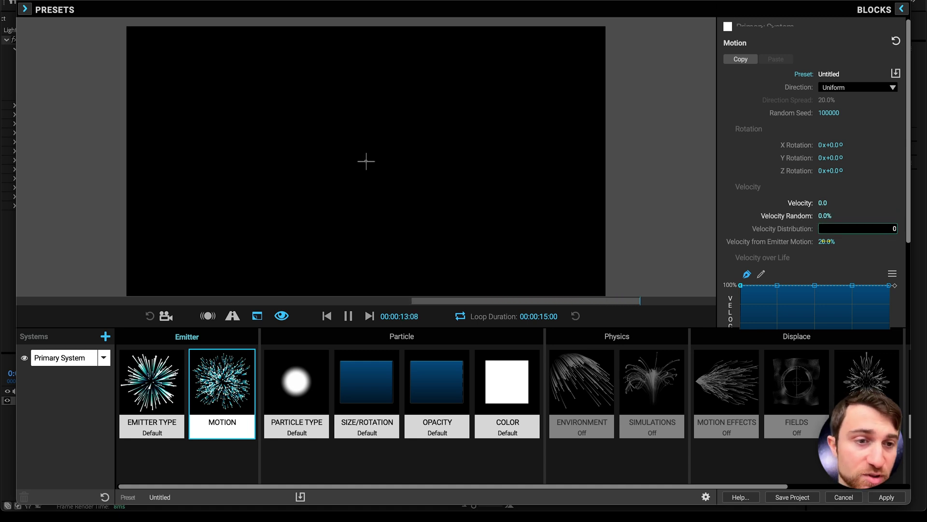
pyautogui.press('Return')
pyautogui.click(826, 241)
pyautogui.write('0')
pyautogui.press('Return')
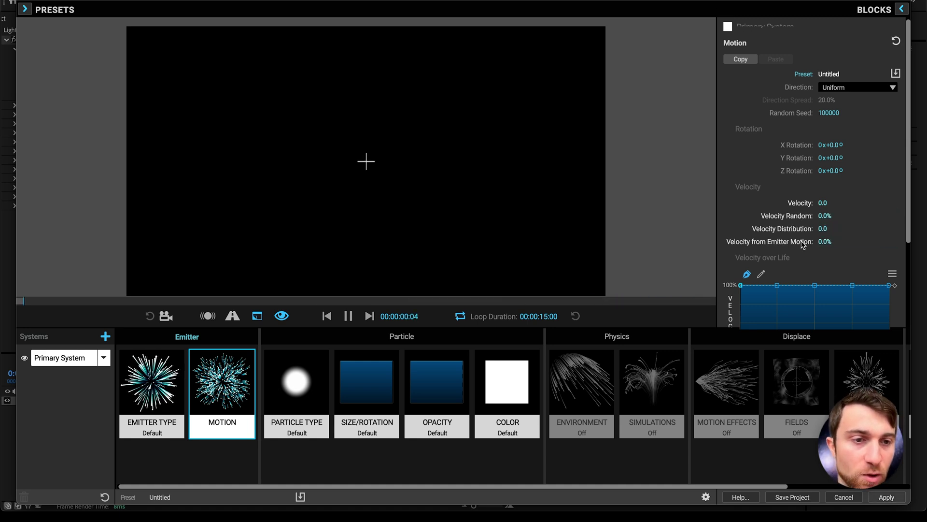
pyautogui.click(327, 316)
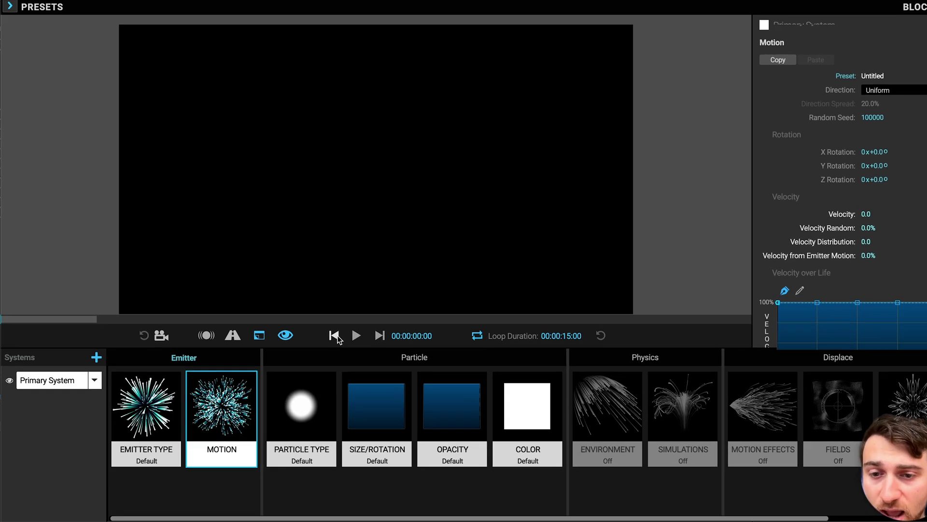
pyautogui.click(356, 335)
pyautogui.click(356, 335)
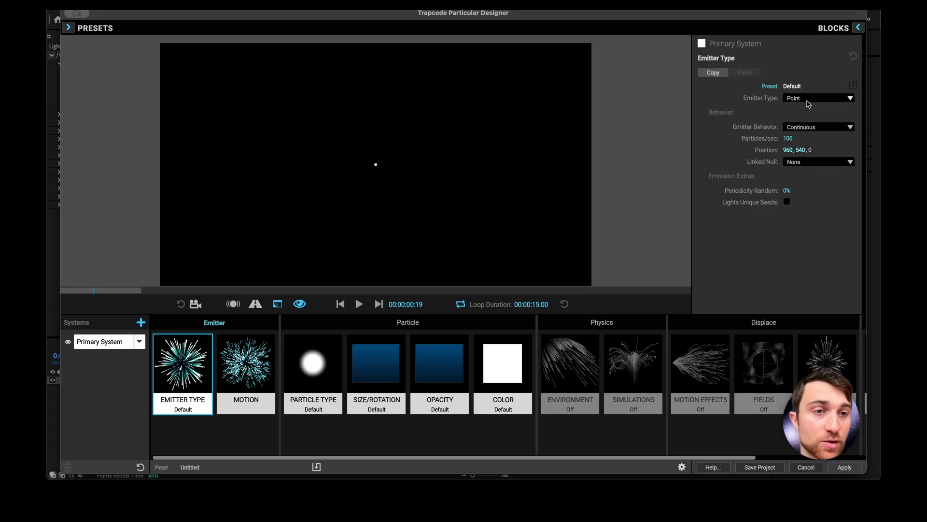
# Change the Primary System's emitter type to Box and preview the emission.
pyautogui.click(807, 100)
pyautogui.click(810, 118)
pyautogui.click(357, 304)
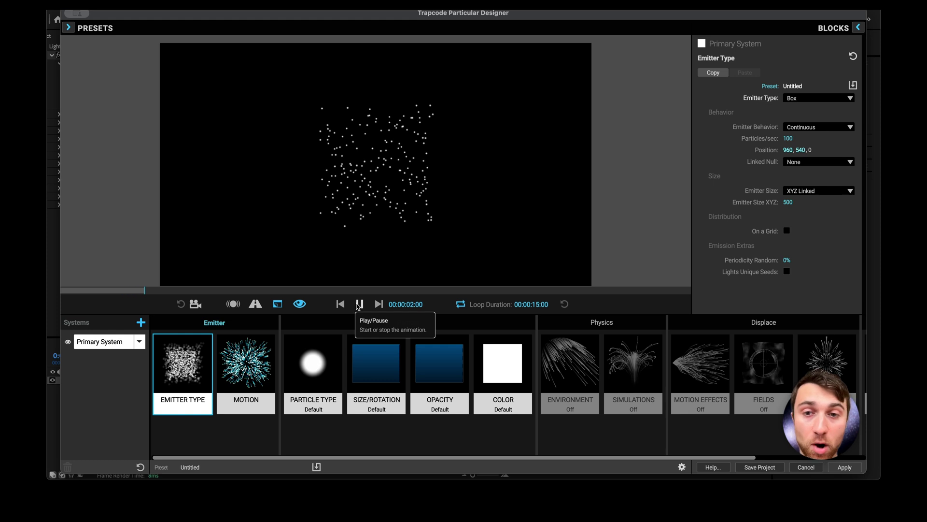
pyautogui.click(357, 303)
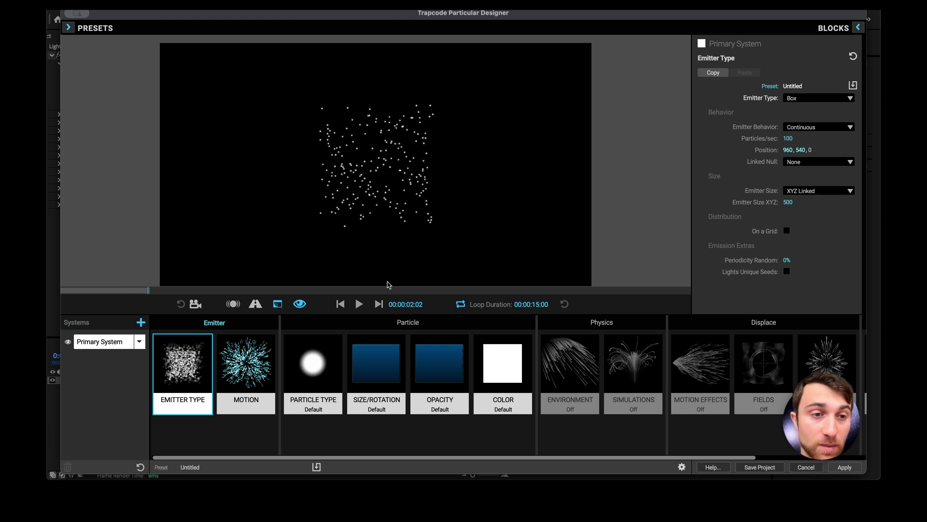
# Switch the emitter size to XYZ Individual, set it to X 1542, Y 1252, Z 581, and move the emitter's Z position to 797.
pyautogui.click(797, 193)
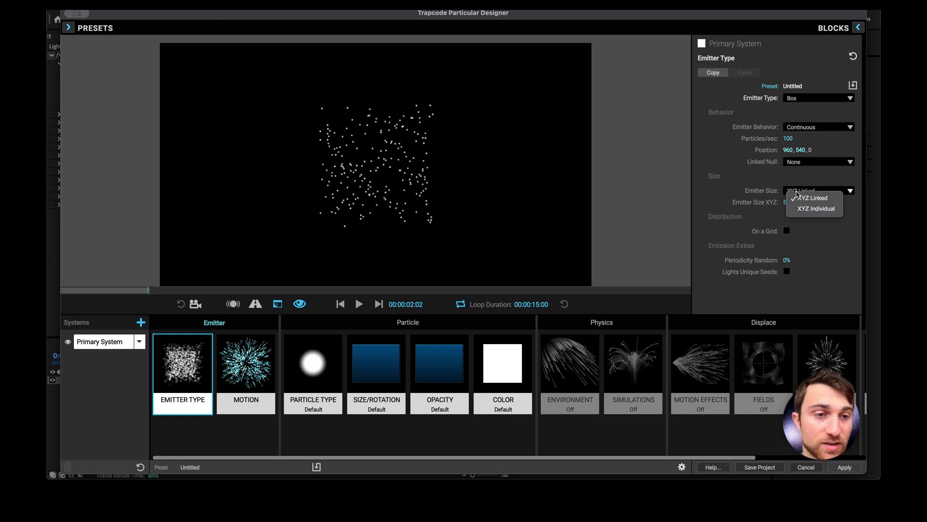
pyautogui.click(815, 209)
pyautogui.moveTo(787, 202); pyautogui.dragTo(843, 202)
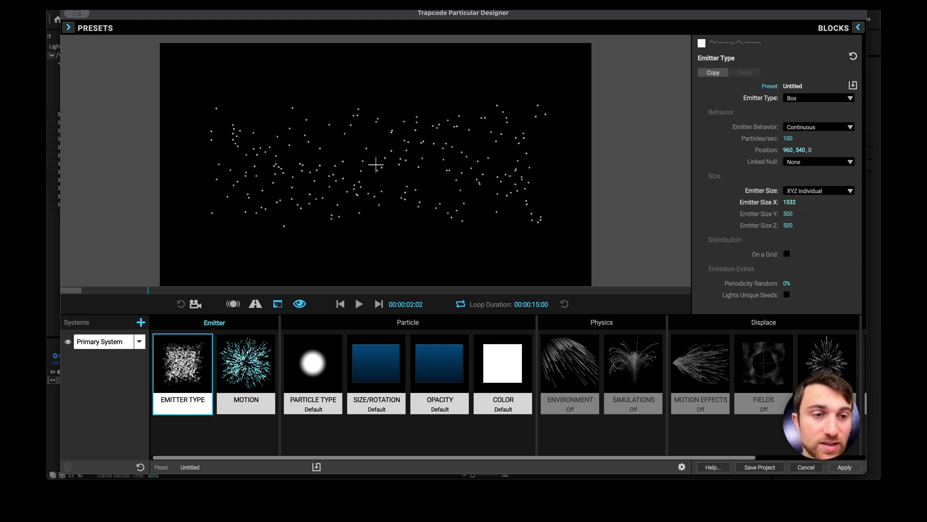
pyautogui.moveTo(787, 214); pyautogui.dragTo(816, 150)
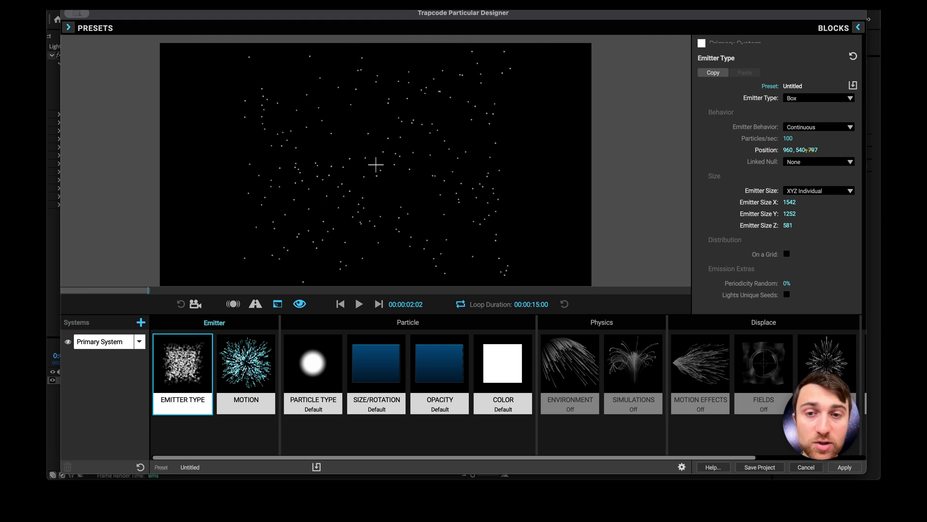
pyautogui.click(359, 304)
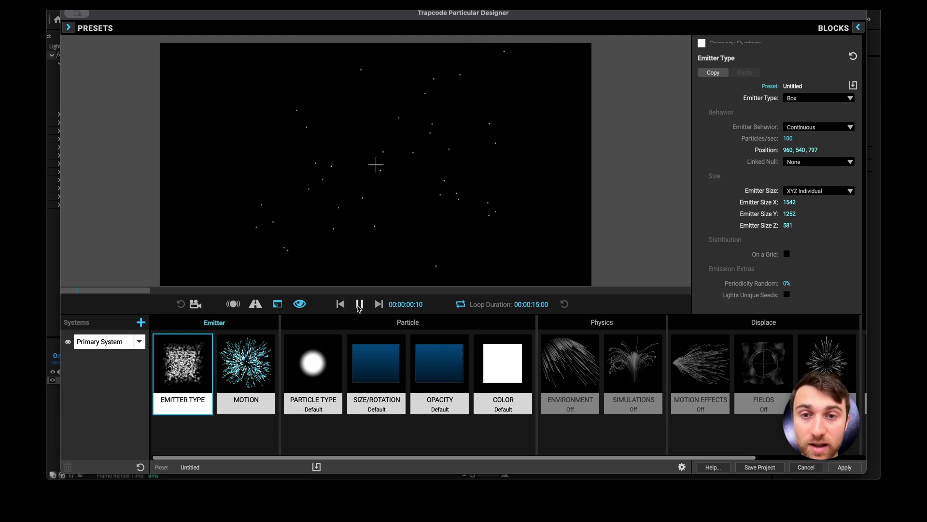
pyautogui.click(358, 304)
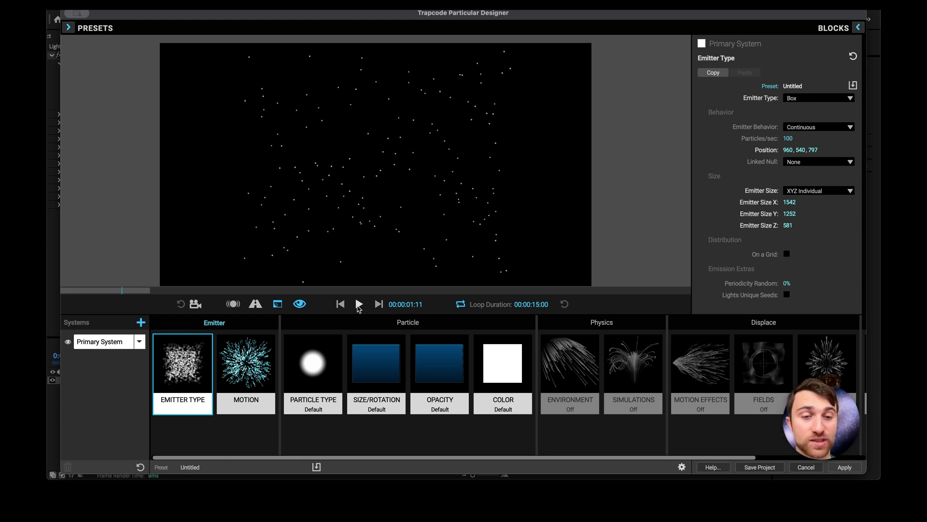
# Set the environment's Wind Z to -1169, preview the particle motion, and strengthen it to -1992.
pyautogui.click(590, 378)
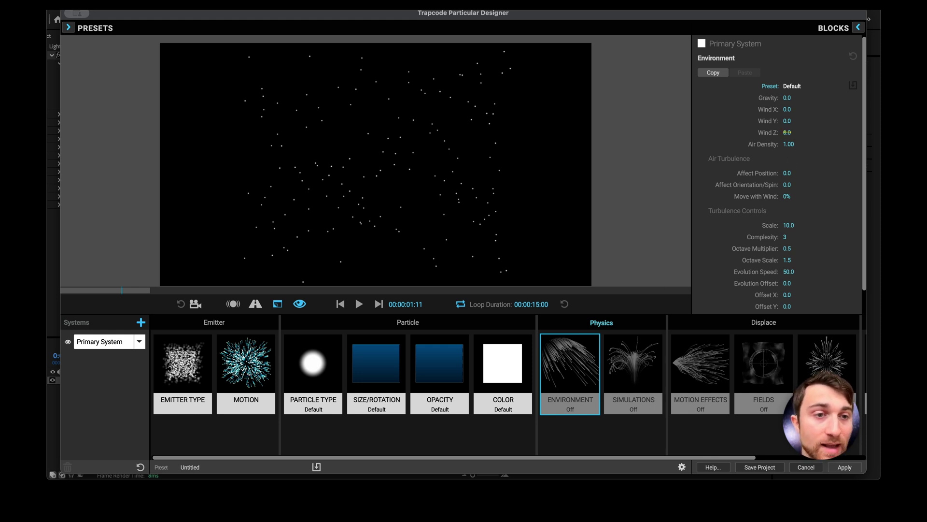
pyautogui.moveTo(787, 132); pyautogui.dragTo(787, 132)
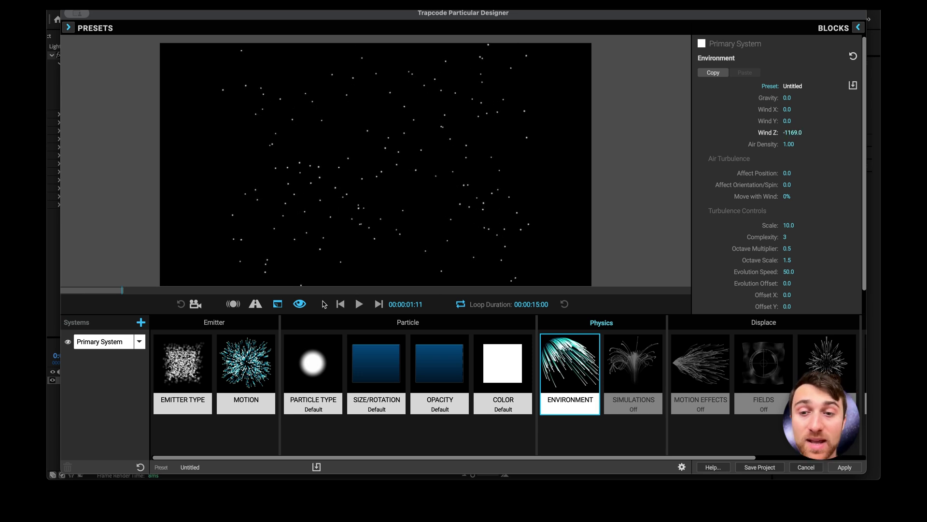
pyautogui.click(341, 305)
pyautogui.click(360, 304)
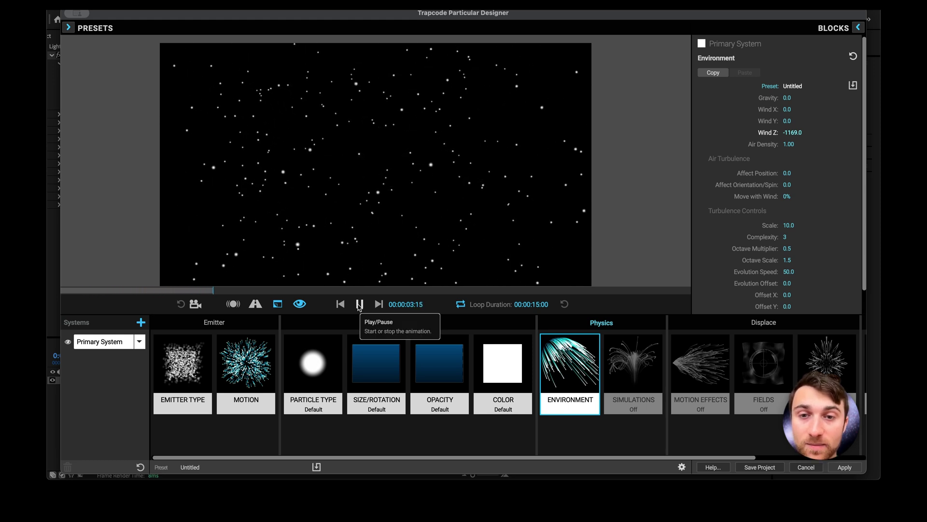
pyautogui.click(360, 304)
pyautogui.moveTo(792, 133); pyautogui.dragTo(285, 296)
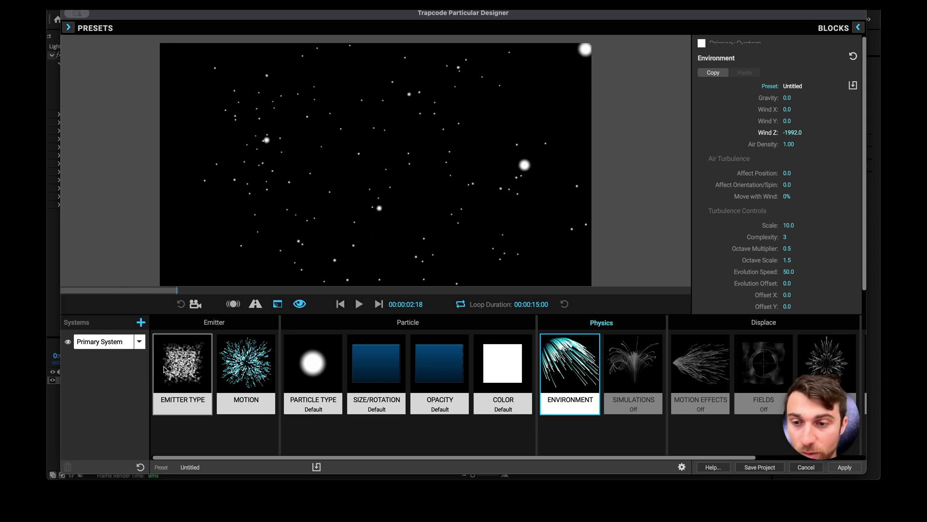
# Set the emitter size to X 2574, Y 1231, Z 569 and particles per second to 404, then preview the star field.
pyautogui.click(183, 372)
pyautogui.moveTo(789, 202); pyautogui.dragTo(821, 138)
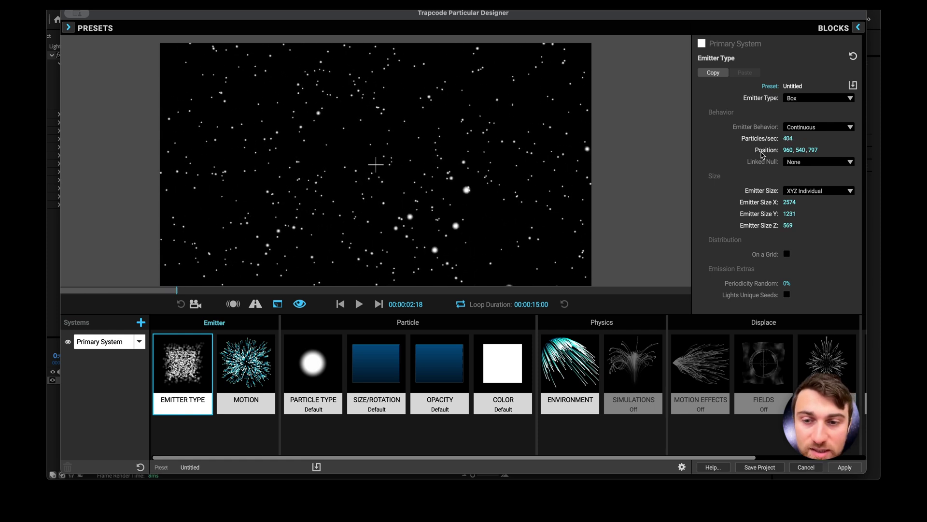
pyautogui.click(340, 304)
pyautogui.click(357, 303)
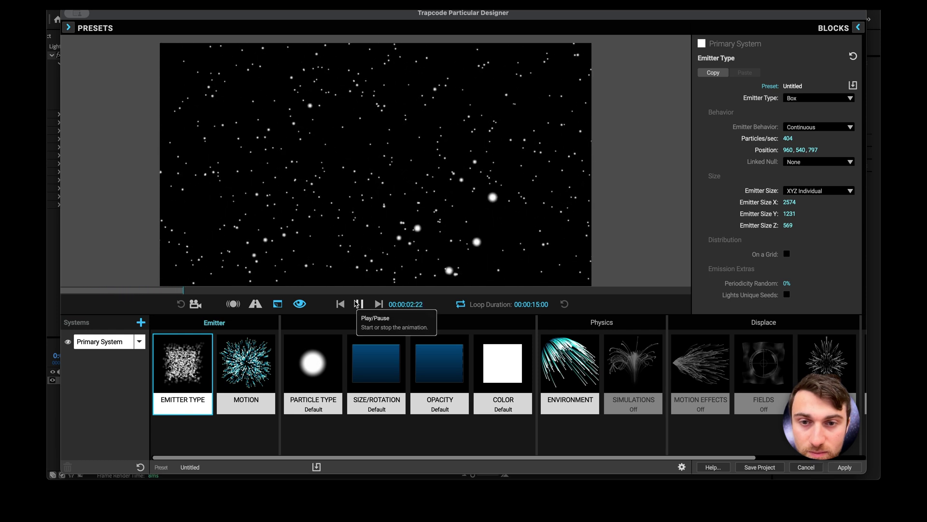
pyautogui.click(358, 304)
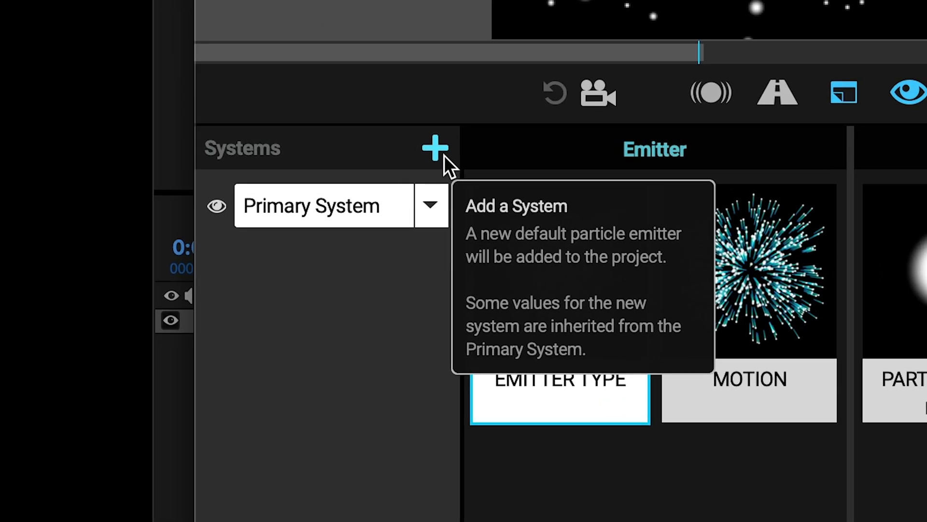
# Add a second particle system with a Stroke from Parent emitter, give its particles a 1.5-second life, and preview it.
pyautogui.click(443, 155)
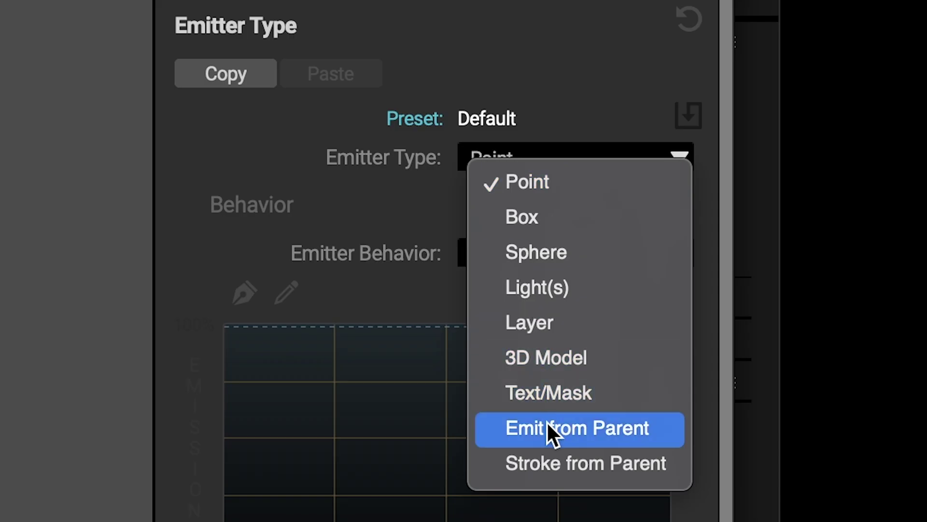
pyautogui.click(549, 463)
pyautogui.click(340, 312)
pyautogui.click(360, 312)
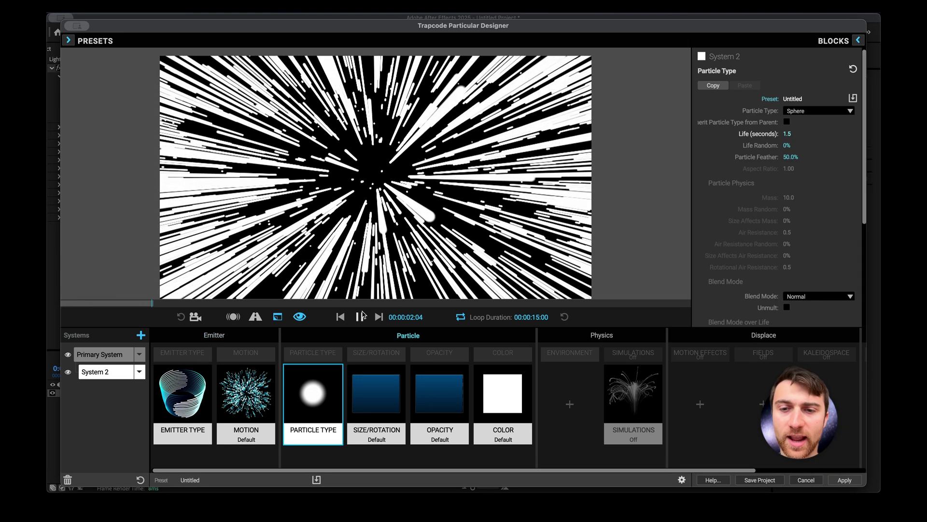
pyautogui.click(361, 316)
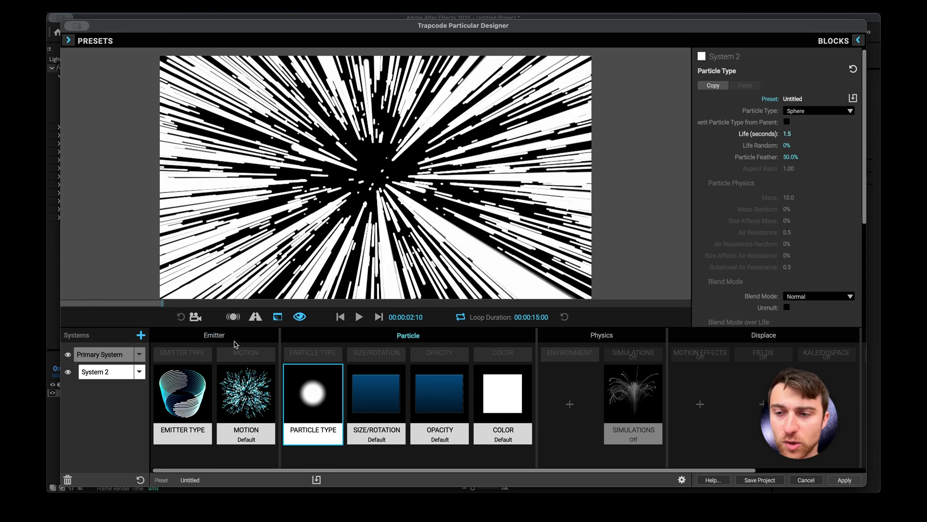
# Rename the second particle system as Streaks.
pyautogui.click(135, 374)
pyautogui.click(155, 428)
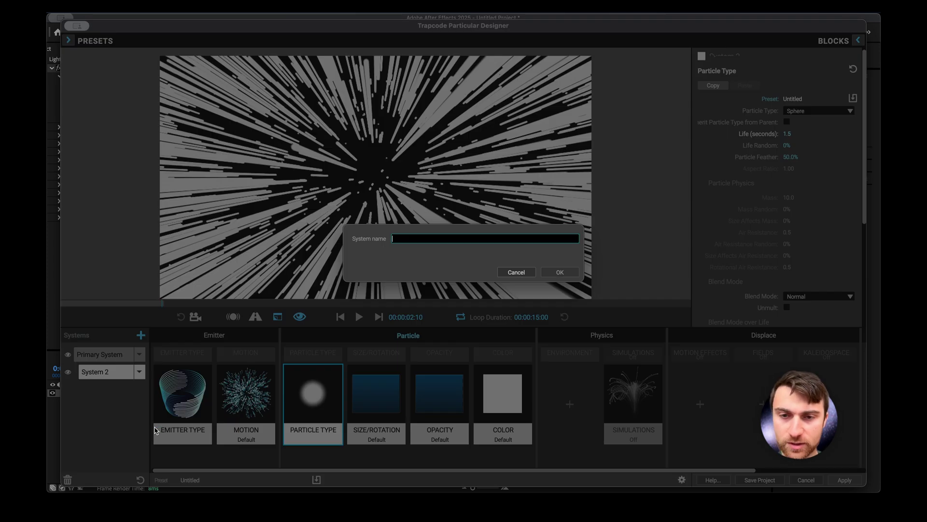
pyautogui.write('Streaks')
pyautogui.press('Return')
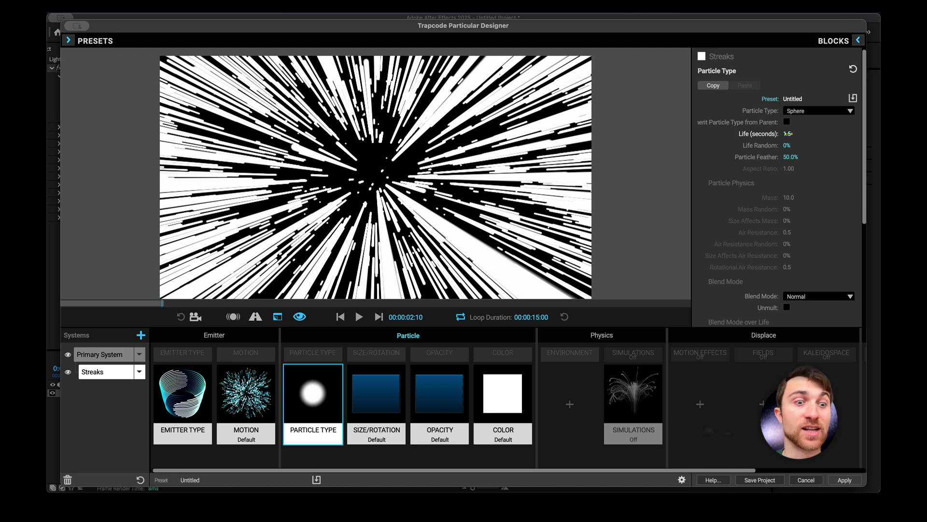
# Set the Streaks system's particle life to 0 seconds.
pyautogui.moveTo(787, 133)
pyautogui.mouseDown()
pyautogui.moveTo(796, 134)
pyautogui.moveTo(768, 133)
pyautogui.mouseUp()
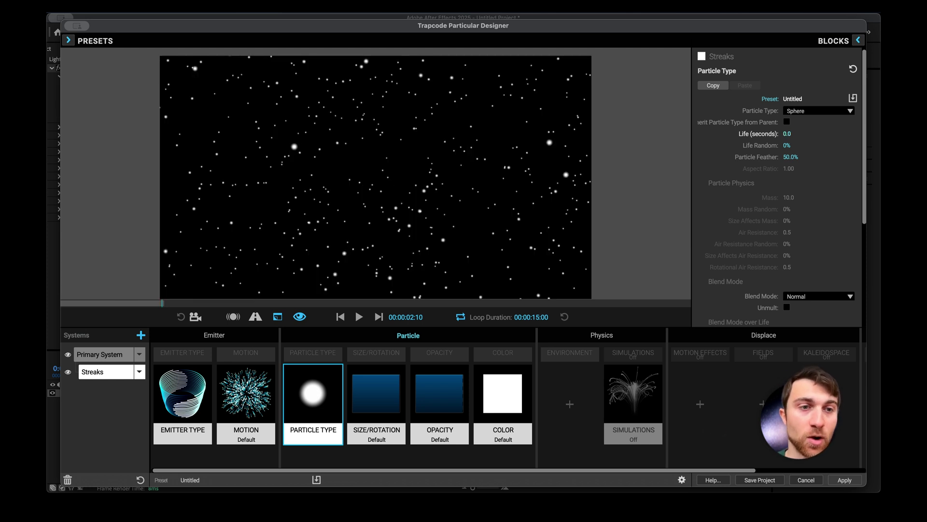
# Set the Streaks system's particle life to 0.5 seconds and preview the streaks from the beginning.
pyautogui.click(789, 133)
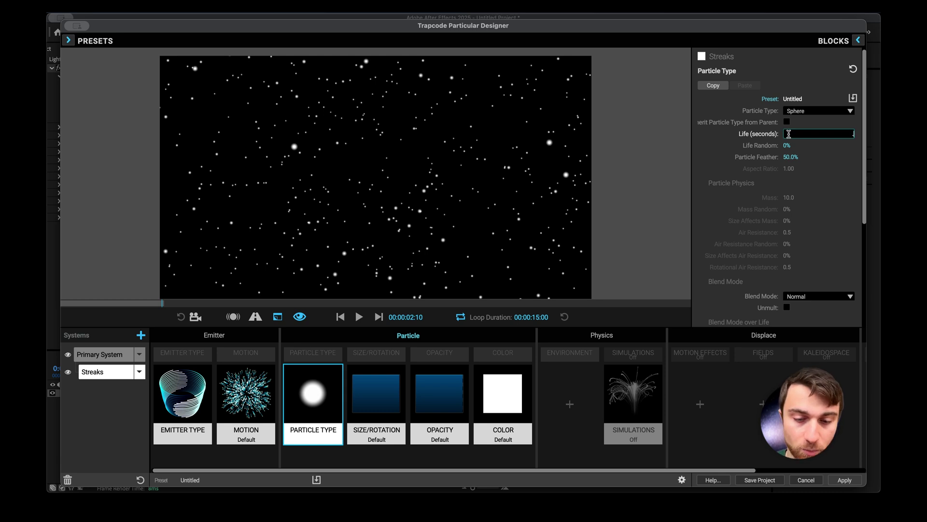
pyautogui.press('Return')
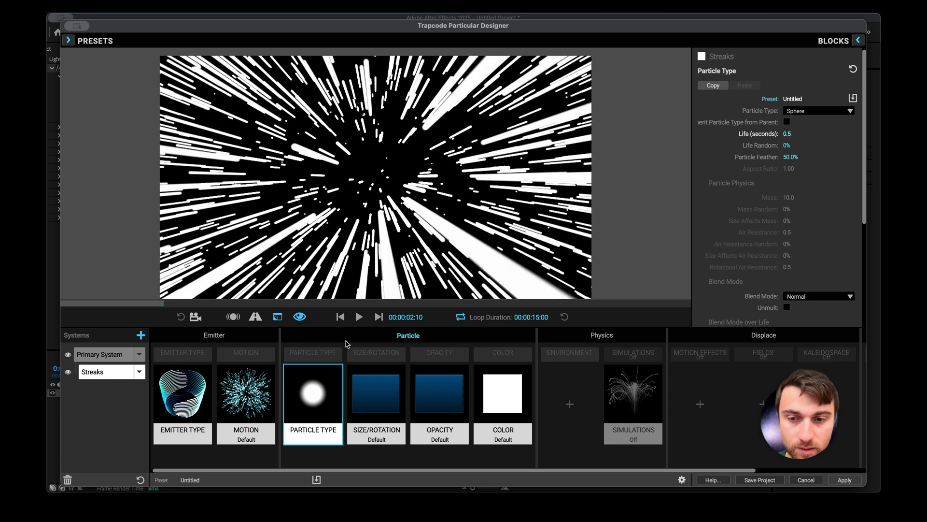
pyautogui.click(340, 317)
pyautogui.click(360, 316)
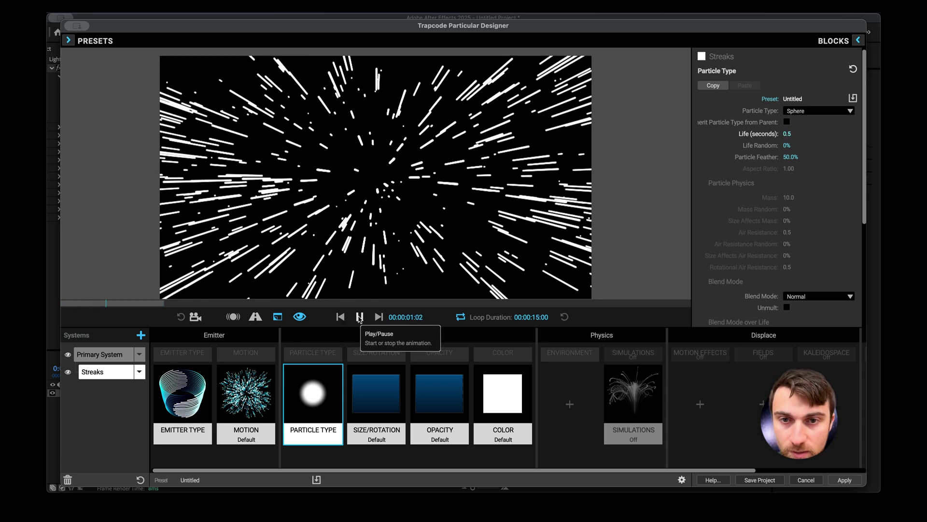
pyautogui.click(360, 317)
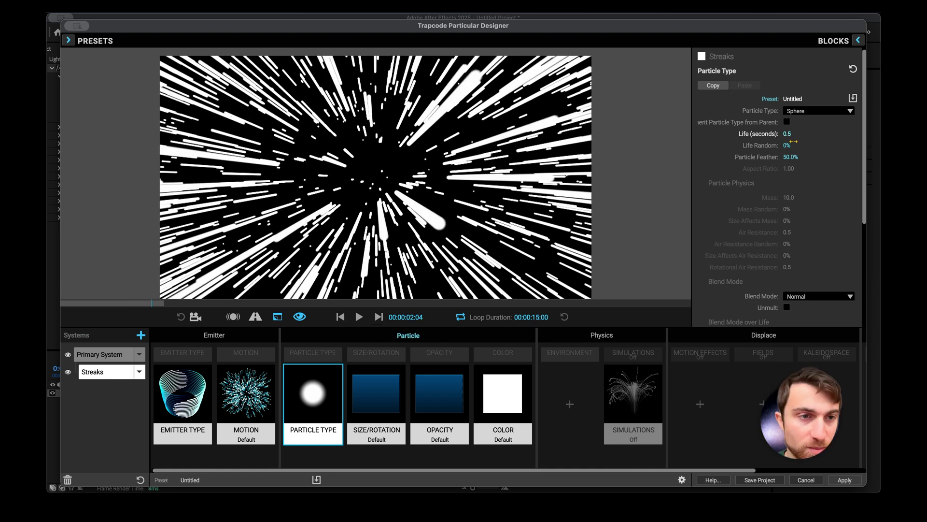
# Set the Streaks system's particle life to 0.75 seconds and preview the longer trails.
pyautogui.click(791, 133)
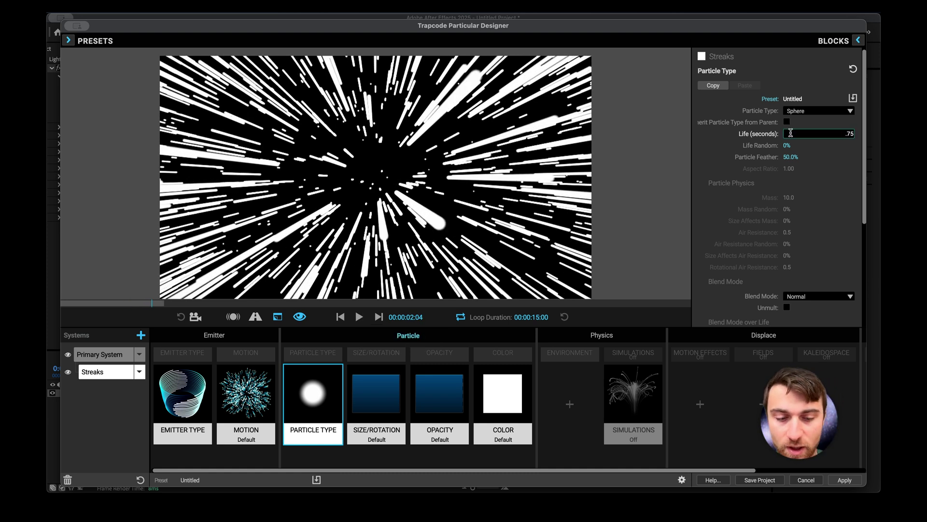
pyautogui.press('Return')
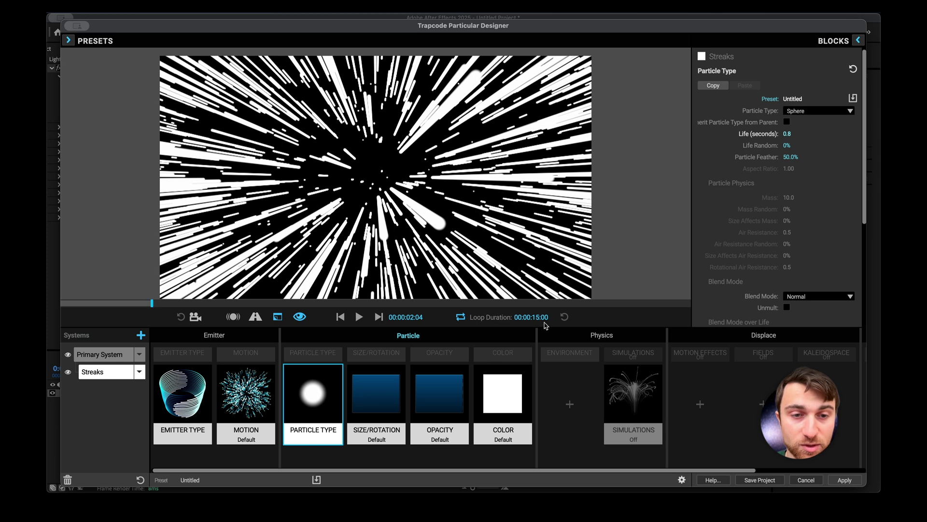
pyautogui.click(358, 319)
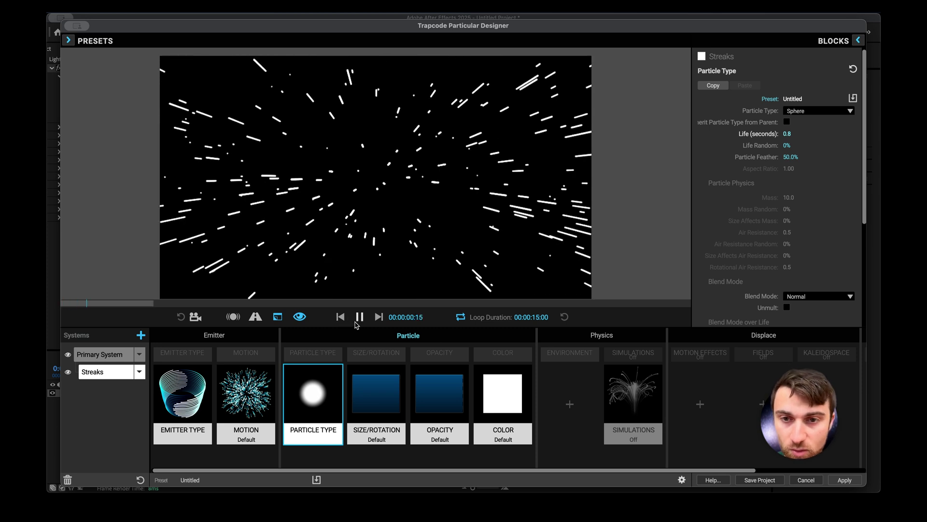
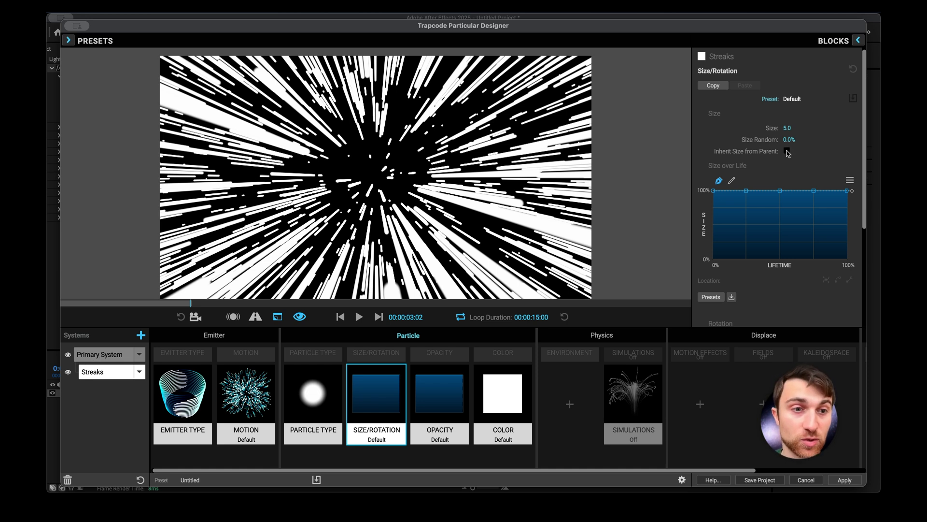
# Make the Streaks particles inherit their size, opacity and color from the parent system.
pyautogui.press('Right')
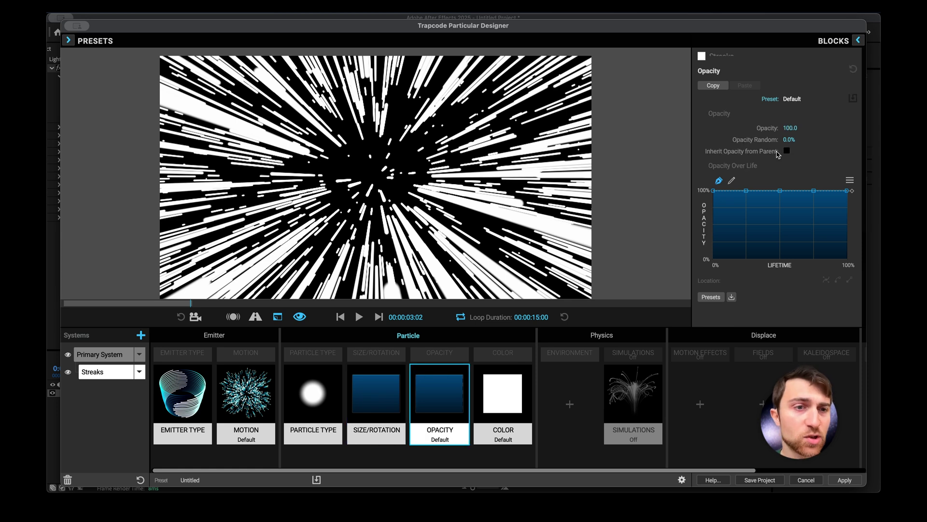
pyautogui.click(787, 151)
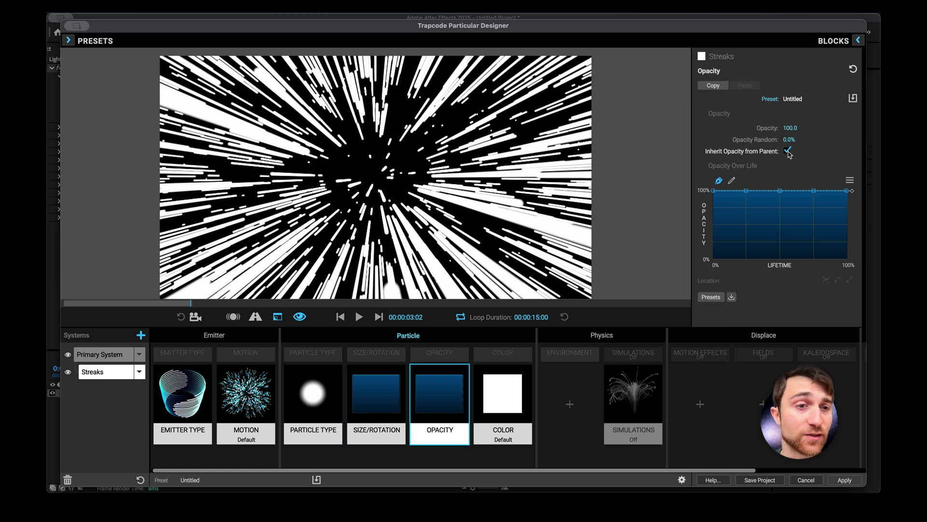
pyautogui.press('Right')
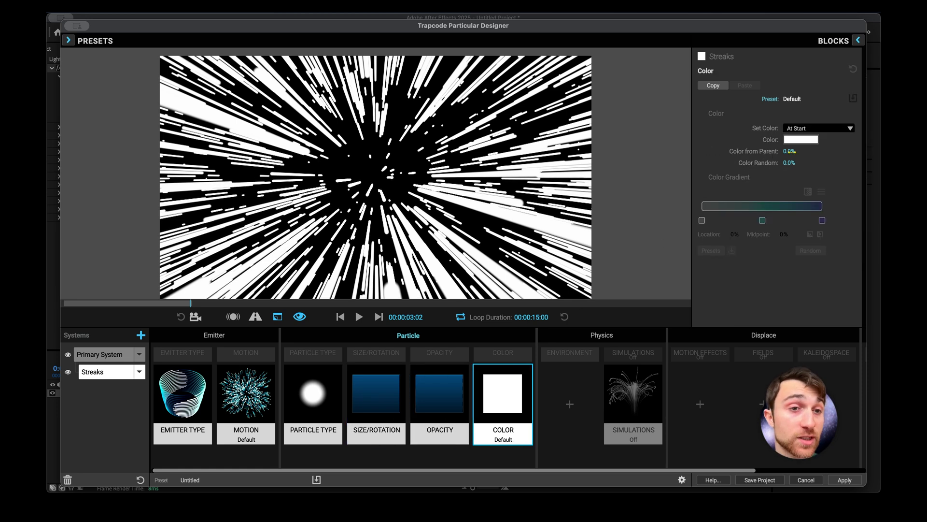
pyautogui.click(789, 151)
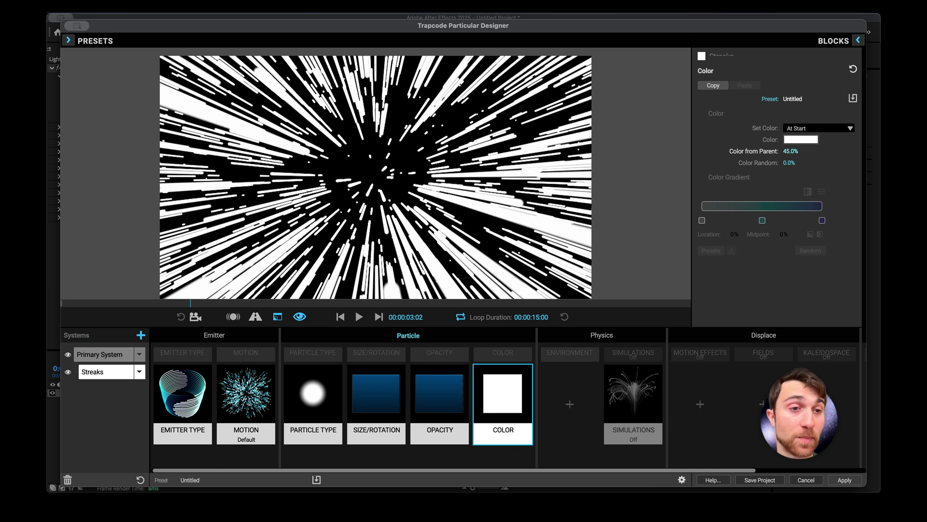
# Set the Primary System's Color Random to 98% and preview the multicolored streaks from the beginning.
pyautogui.click(112, 355)
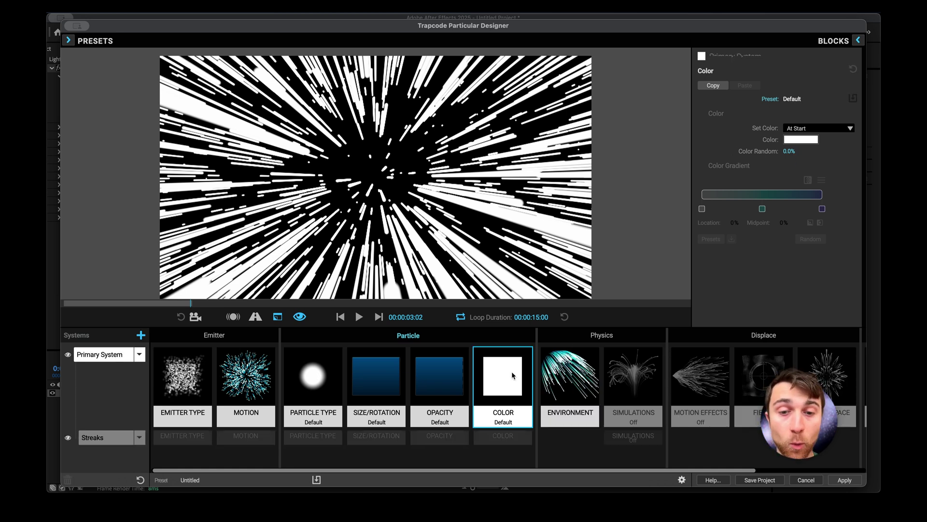
pyautogui.moveTo(789, 151); pyautogui.dragTo(837, 152)
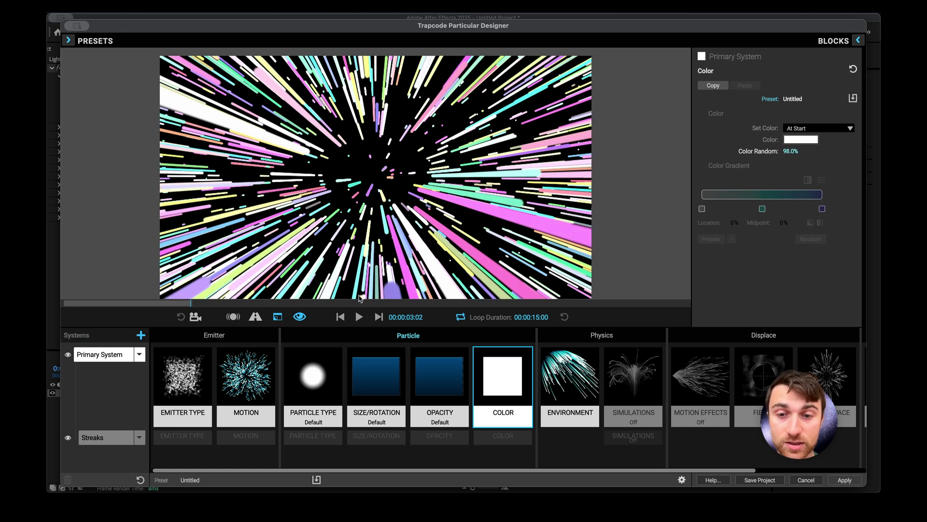
pyautogui.click(340, 317)
pyautogui.click(358, 317)
pyautogui.click(358, 316)
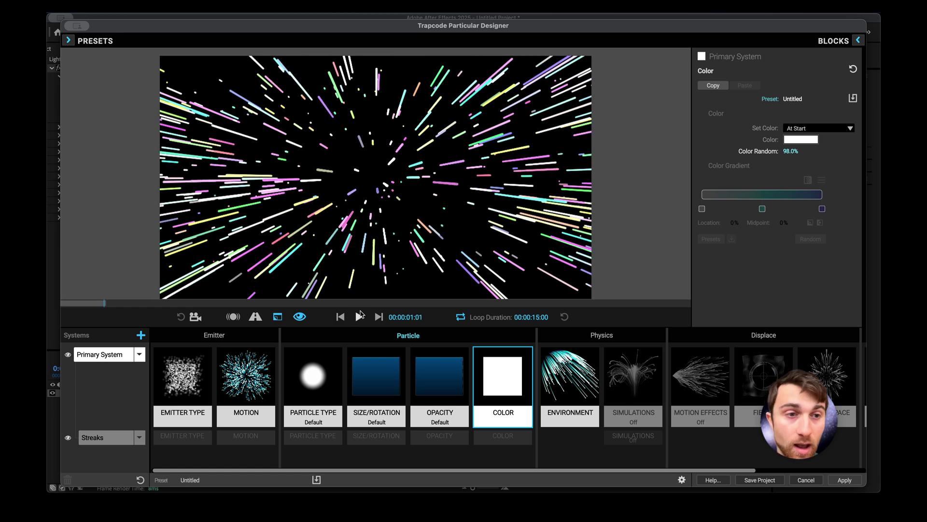
# Color the Primary System's particles with Random from Gradient and preview the streaks.
pyautogui.click(797, 130)
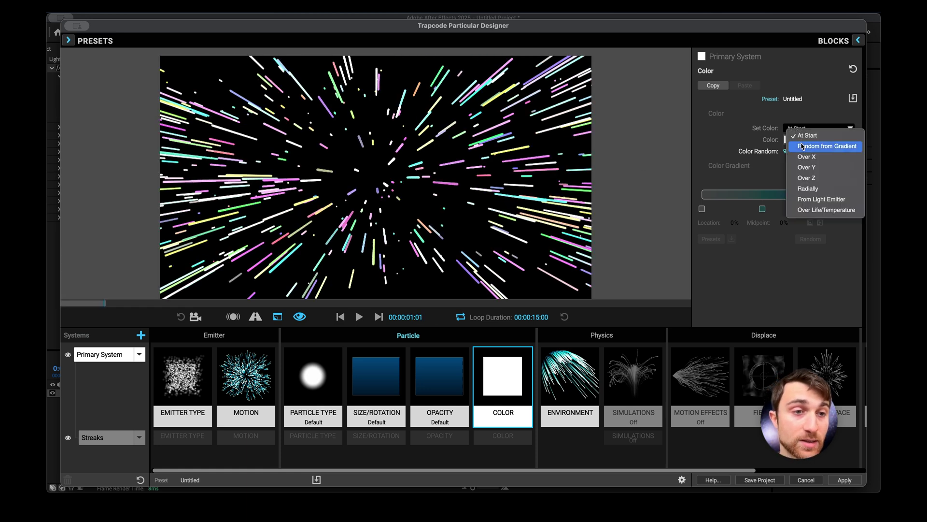
pyautogui.click(821, 146)
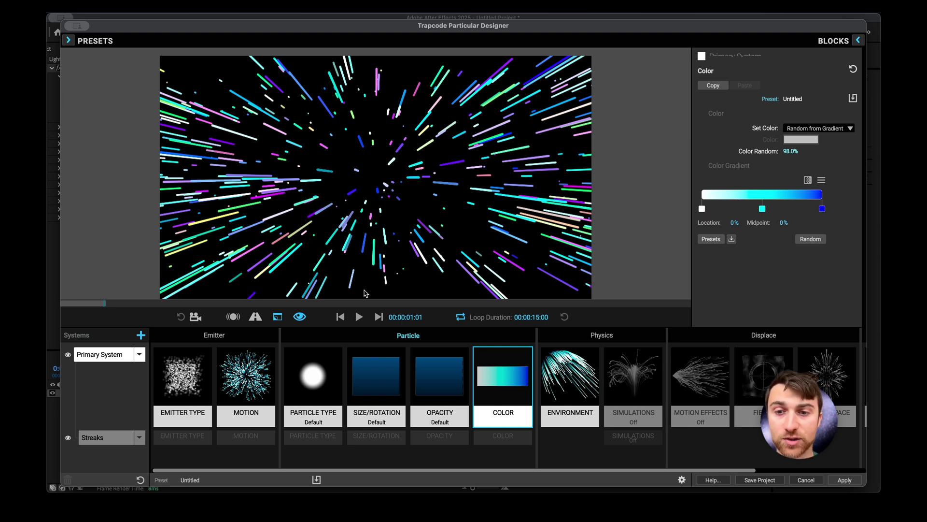
pyautogui.click(359, 317)
pyautogui.click(358, 316)
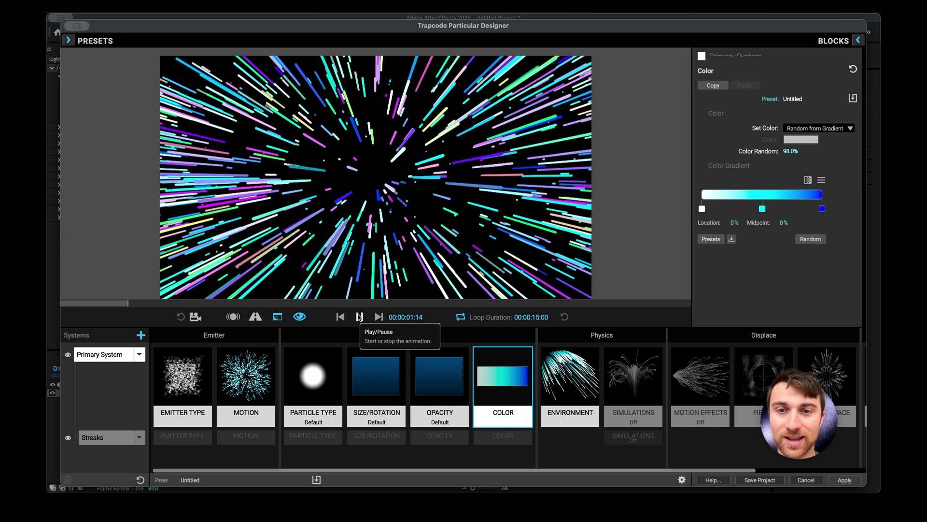
pyautogui.click(358, 316)
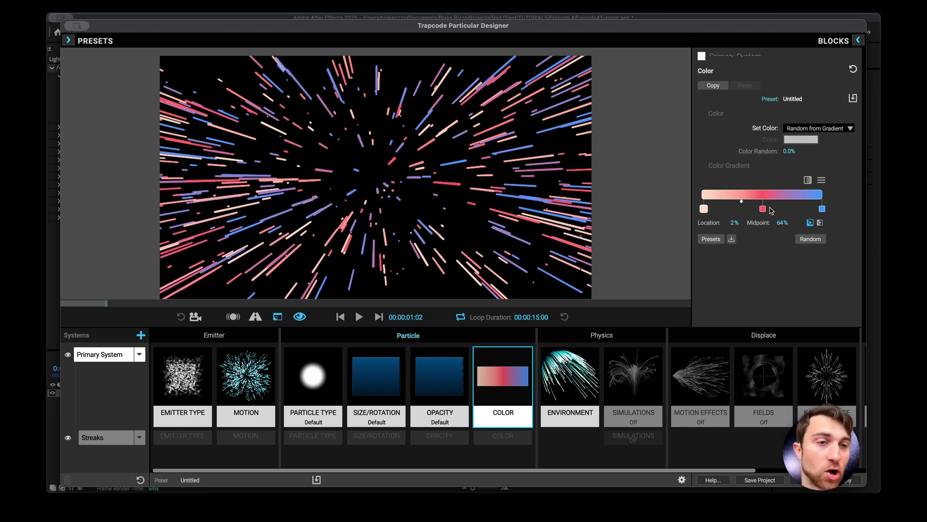
# Set the color gradient's stops to FFDEC7 at 0%, FF6A6A at 50% and 5394FF at 100%, and preview the result.
pyautogui.moveTo(704, 212); pyautogui.dragTo(702, 211)
pyautogui.doubleClick(702, 210)
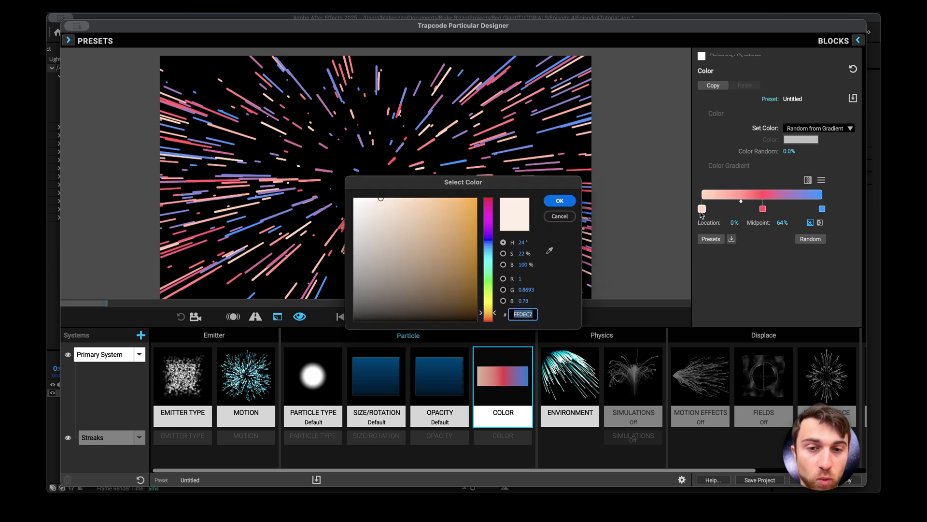
pyautogui.click(556, 201)
pyautogui.click(762, 210)
pyautogui.doubleClick(762, 211)
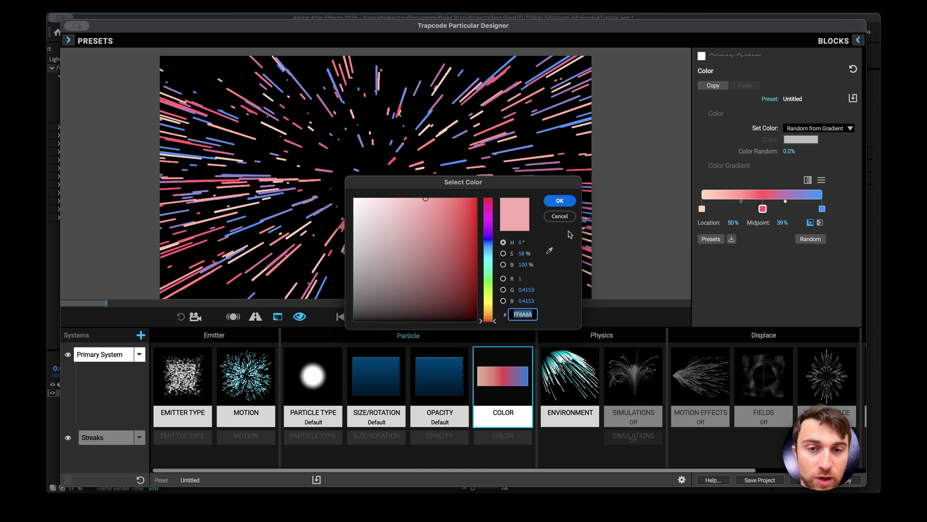
pyautogui.click(559, 200)
pyautogui.doubleClick(822, 209)
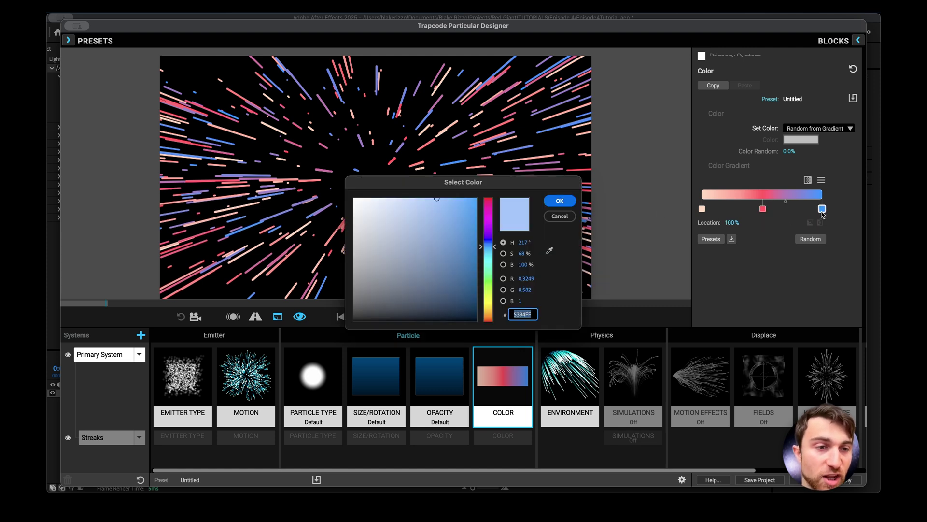
pyautogui.click(560, 201)
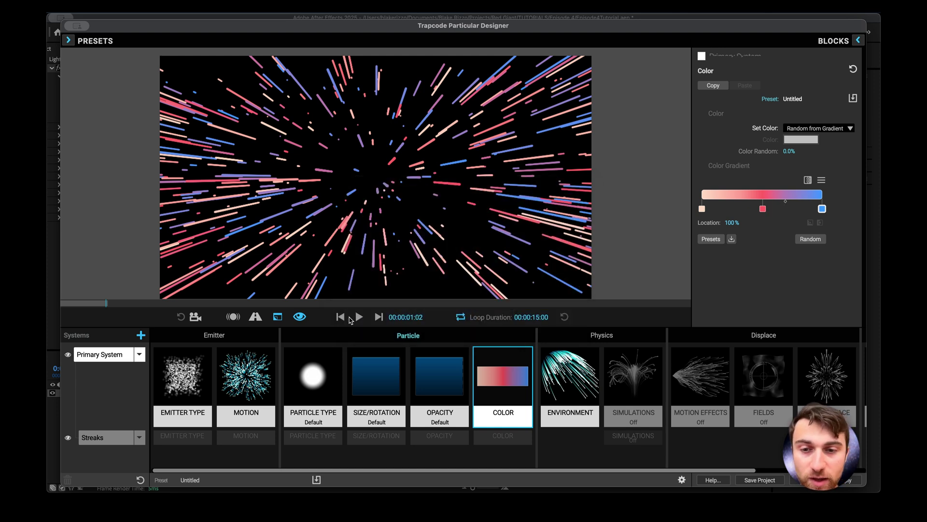
pyautogui.click(358, 317)
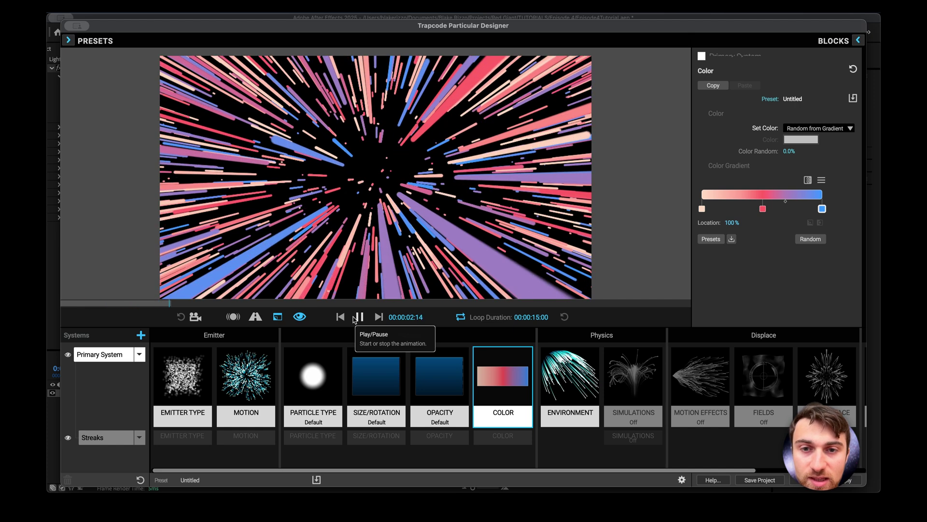
pyautogui.click(356, 317)
# Set the Primary System's particle size to 3 with 100% Size Random, and its Opacity Random to 100%.
pyautogui.click(365, 387)
pyautogui.moveTo(794, 128)
pyautogui.mouseDown()
pyautogui.moveTo(768, 128)
pyautogui.moveTo(797, 128)
pyautogui.moveTo(801, 139)
pyautogui.moveTo(778, 129)
pyautogui.mouseUp()
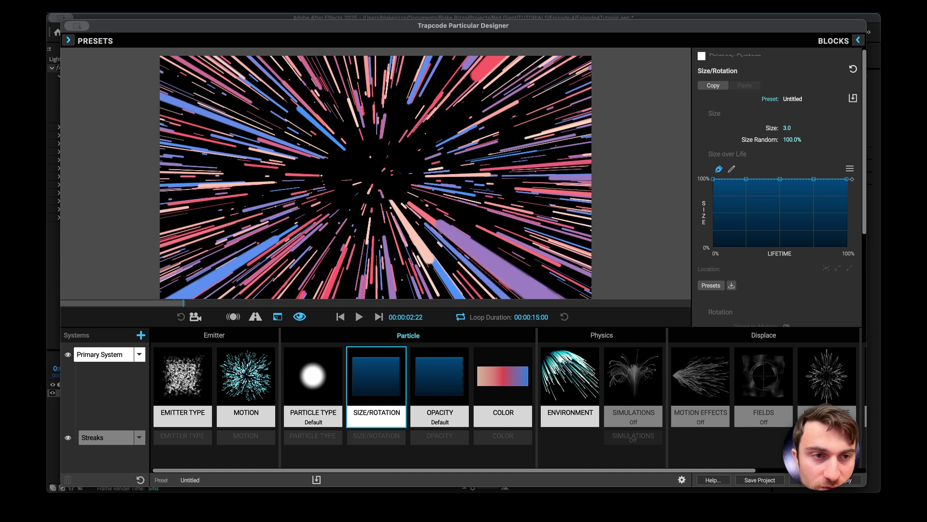
pyautogui.click(439, 381)
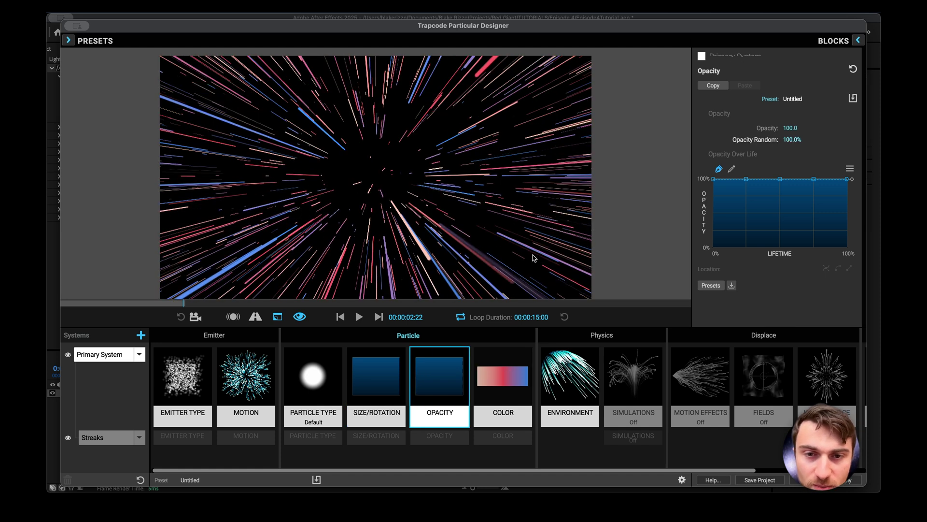
# Reduce the Primary System's particle size to 1.5 and preview the thinner streaks from the beginning.
pyautogui.click(341, 316)
pyautogui.click(376, 376)
pyautogui.click(360, 316)
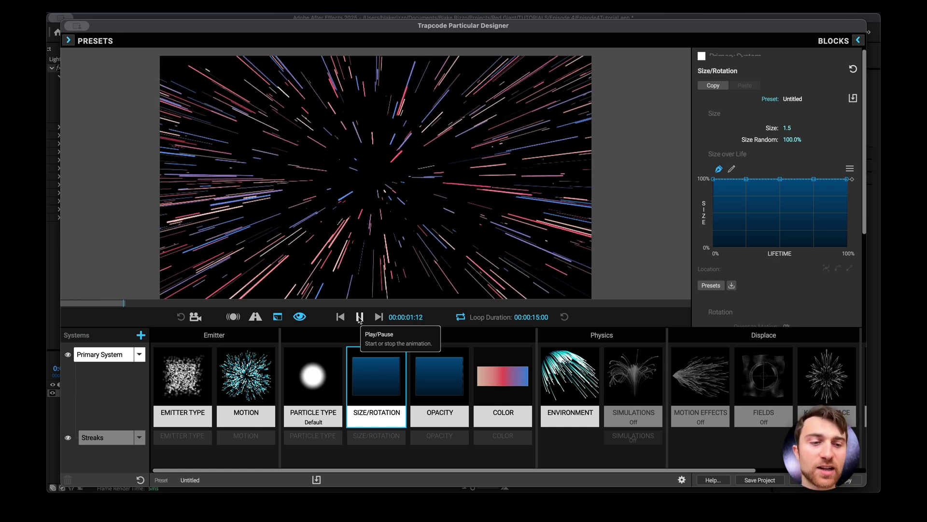
pyautogui.click(359, 316)
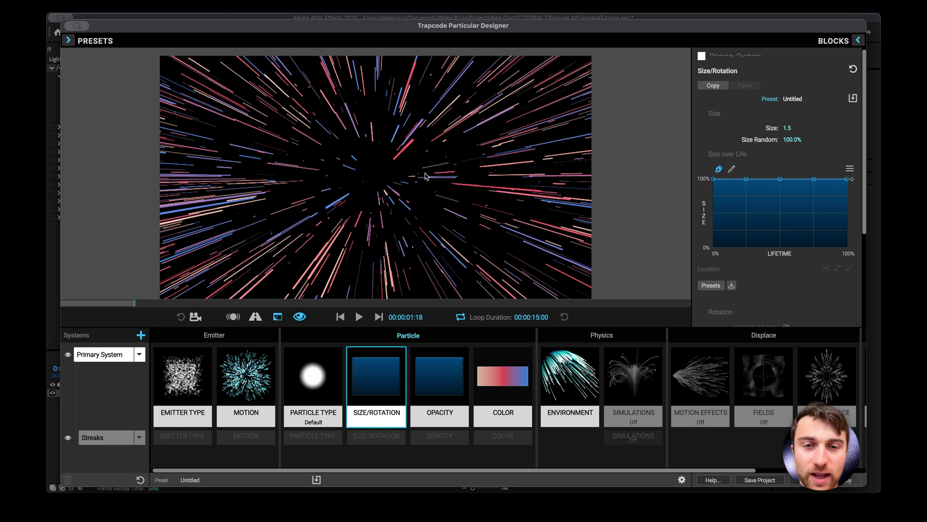
# Shape the Streaks system's Opacity Over Life curve to hold 100% until 65% of the lifetime and fade to 0% at the end.
pyautogui.click(440, 435)
pyautogui.moveTo(399, 197); pyautogui.dragTo(435, 192)
pyautogui.click(340, 316)
pyautogui.click(357, 317)
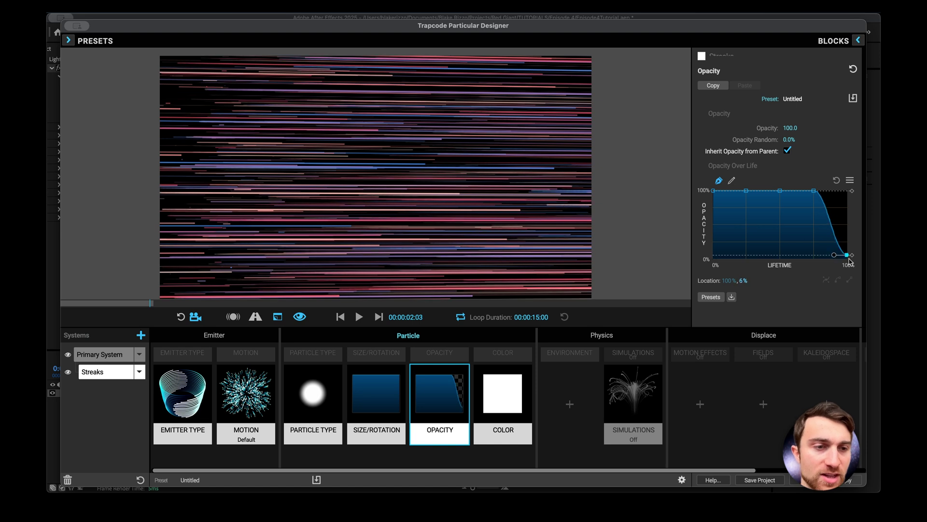
pyautogui.moveTo(812, 195)
pyautogui.mouseDown()
pyautogui.moveTo(809, 208)
pyautogui.moveTo(800, 192)
pyautogui.mouseUp()
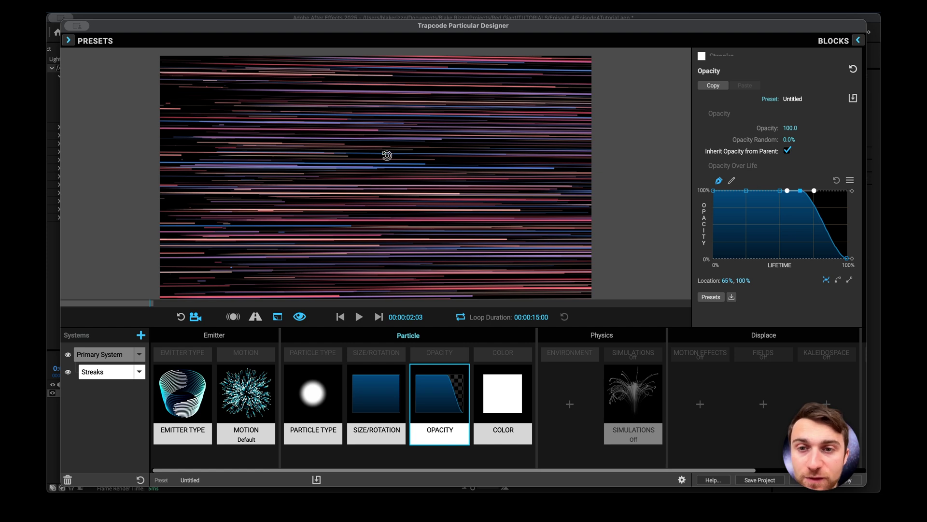
# Shape the Primary System's Opacity Over Life curve to rise from 0% at birth to 100% at 18% of the lifetime, and preview it.
pyautogui.click(111, 358)
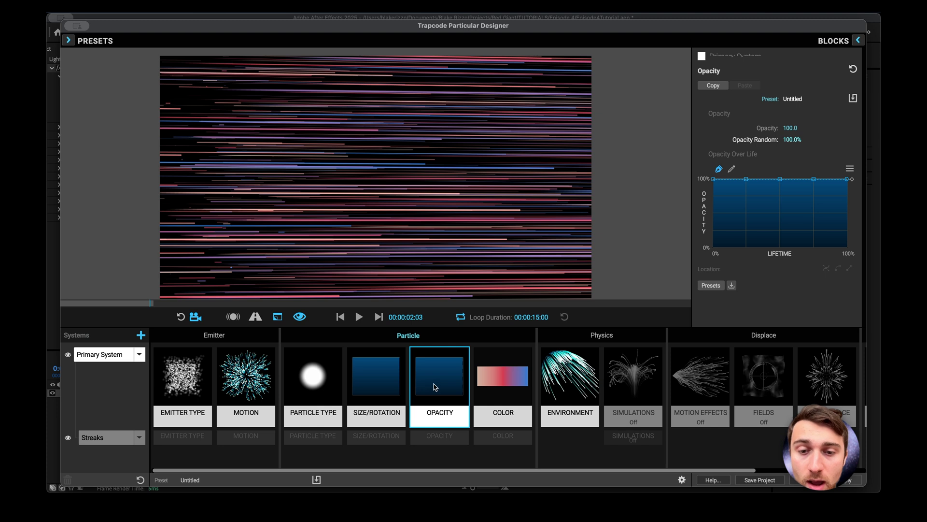
pyautogui.moveTo(713, 179); pyautogui.dragTo(710, 250)
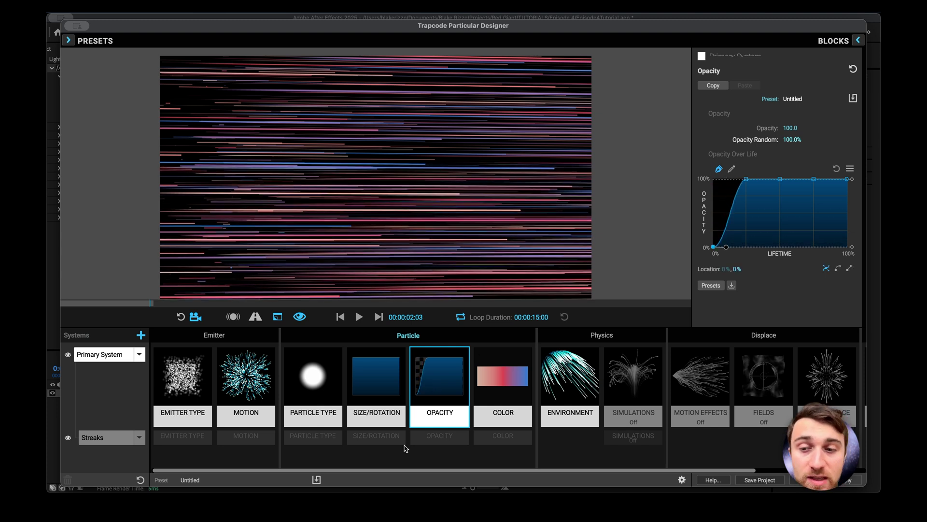
pyautogui.moveTo(747, 180); pyautogui.dragTo(737, 182)
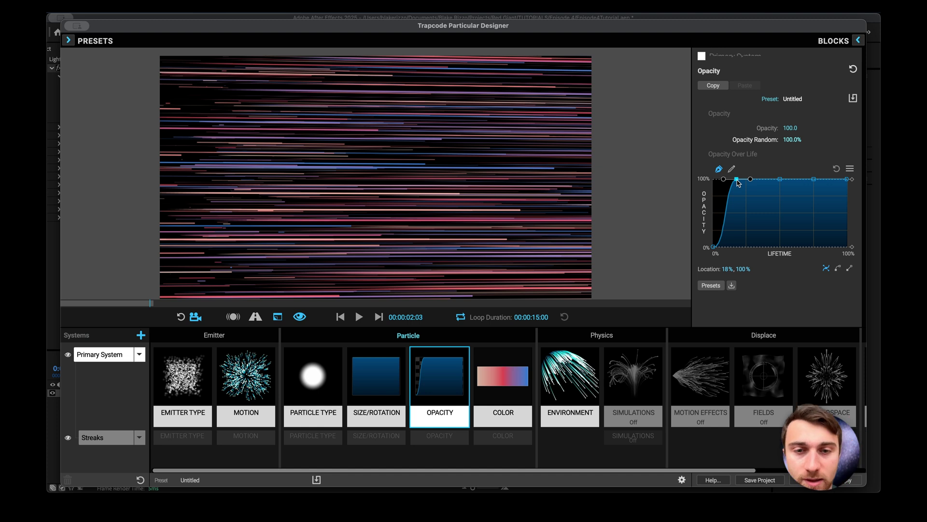
pyautogui.click(340, 317)
pyautogui.click(359, 317)
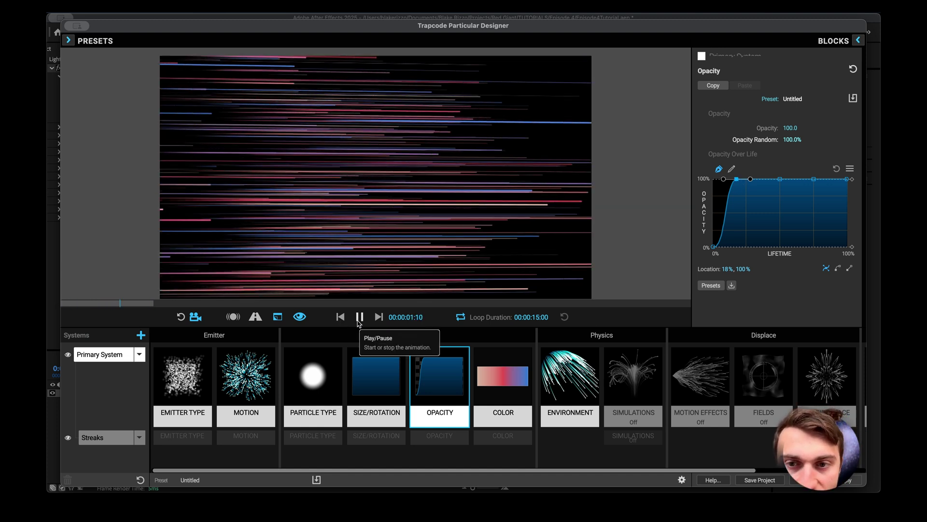
pyautogui.click(359, 320)
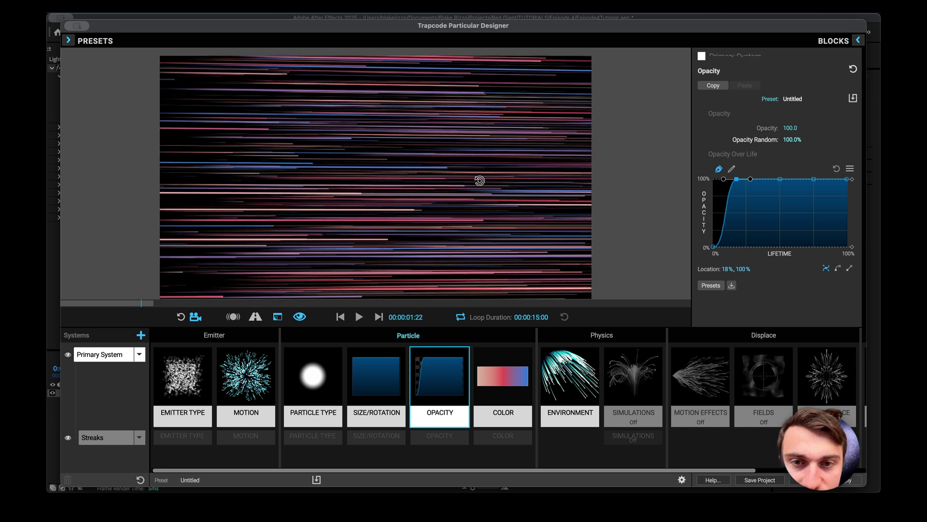
# Raise the Primary System's emission rate to 443 particles per second and preview the denser streaks from the beginning.
pyautogui.click(187, 389)
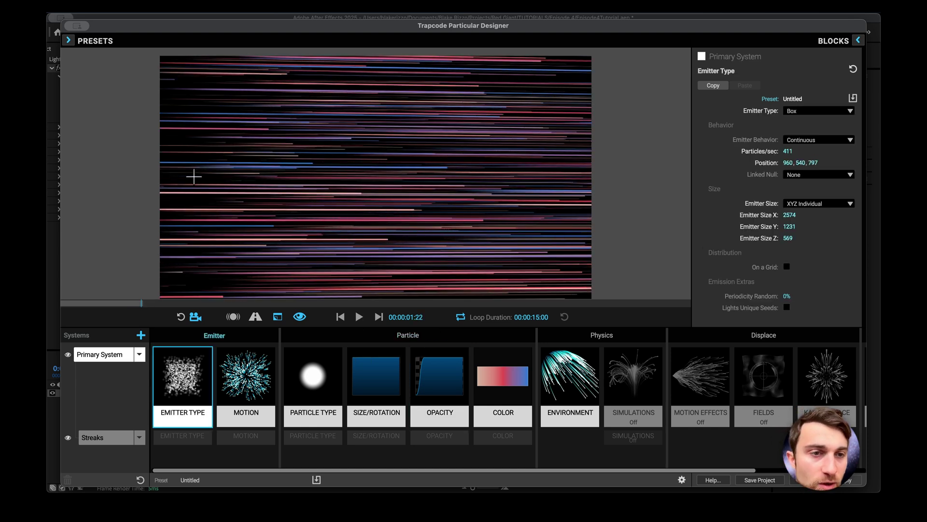
pyautogui.moveTo(788, 151); pyautogui.dragTo(804, 152)
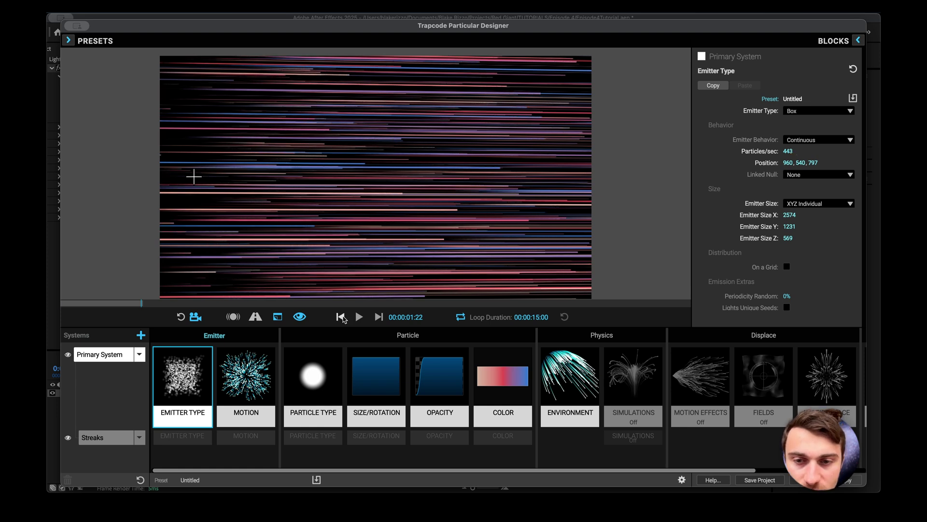
pyautogui.click(341, 317)
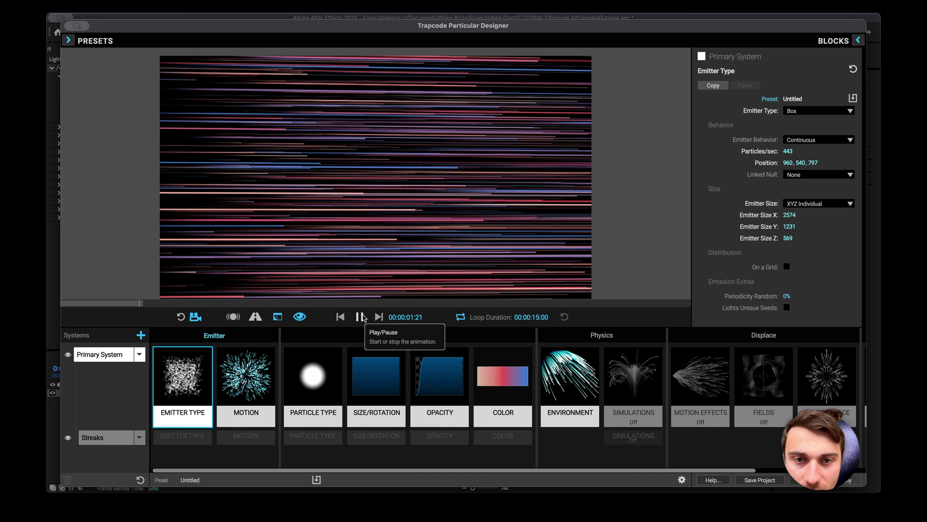
# Make the Primary System's Opacity Over Life curve fade to 0% at 100% of the lifetime and apply the particle design.
pyautogui.click(439, 382)
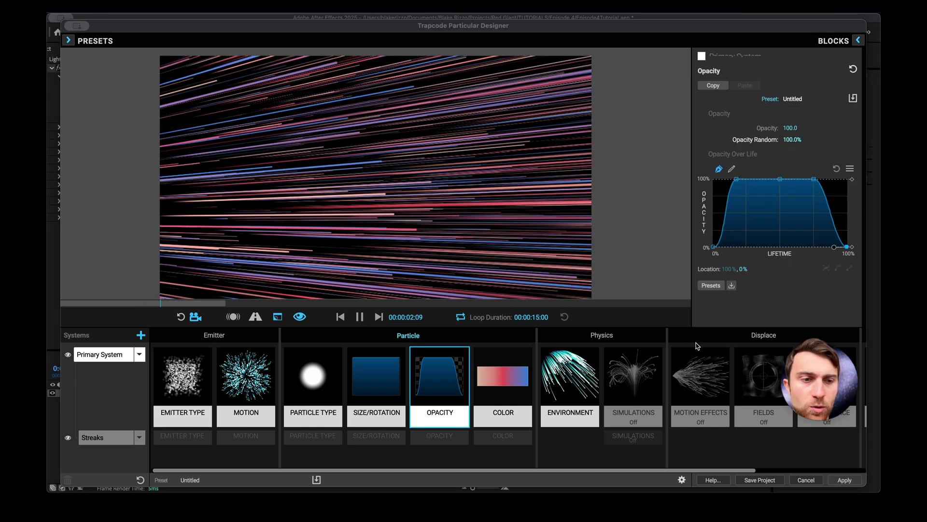
pyautogui.click(845, 480)
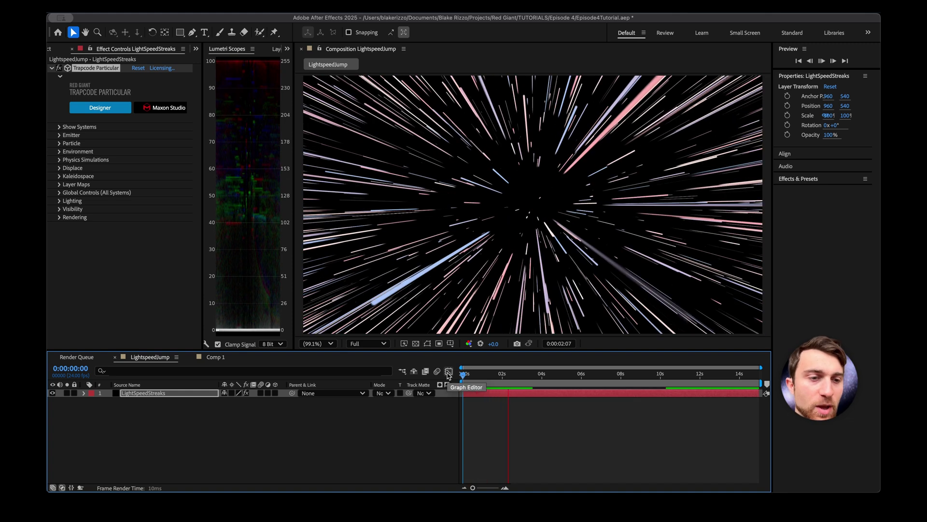
# Add an adjustment layer above LightSpeedStreaks and apply the Optical Glow effect to it.
pyautogui.click(230, 412)
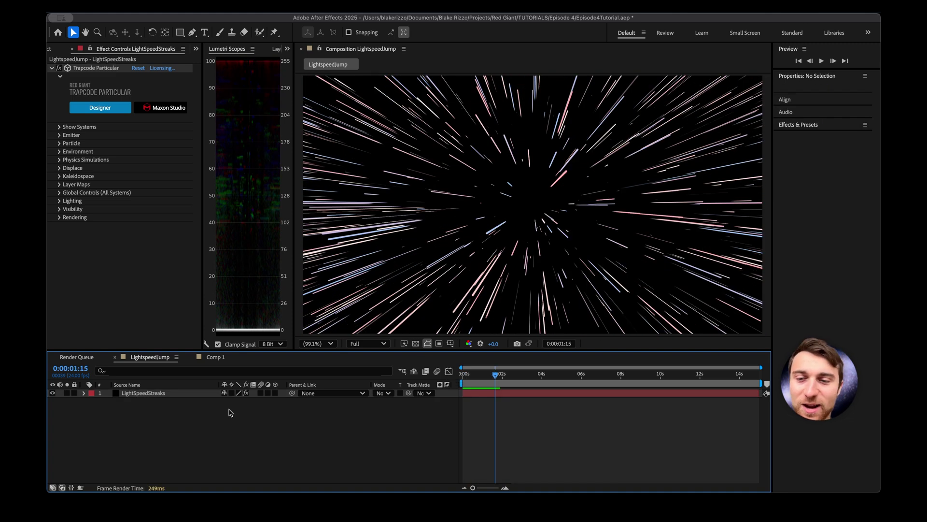
pyautogui.rightClick(230, 412)
pyautogui.moveTo(246, 378)
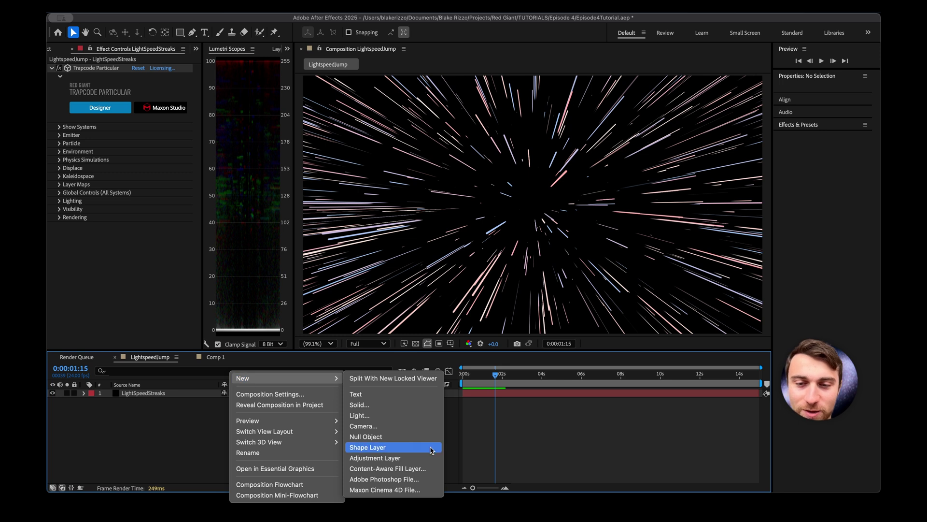
pyautogui.click(419, 458)
pyautogui.hotkey('ctrl', 'space')
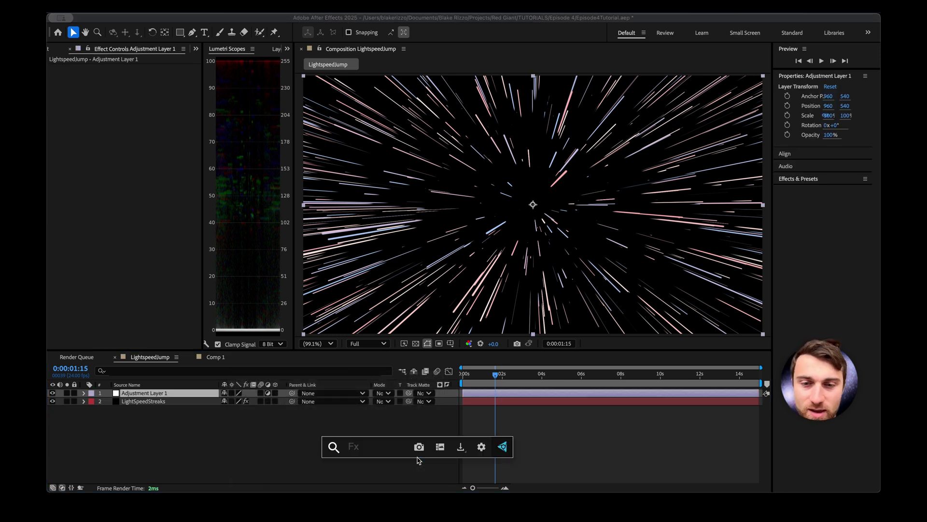
pyautogui.write('opti')
pyautogui.press('Return')
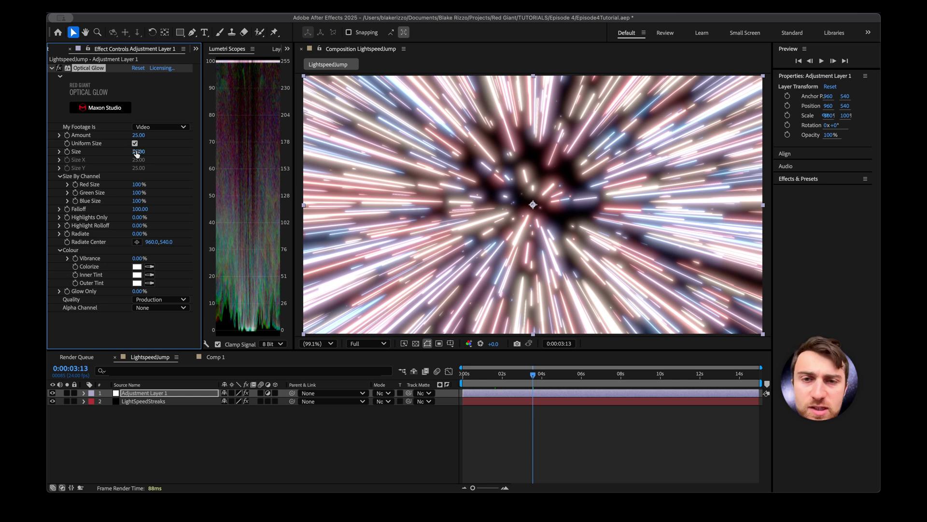
# Set the Optical Glow to Amount 3, Size 36, Vibrance 93% and Highlight Rolloff 71%.
pyautogui.moveTo(131, 137); pyautogui.dragTo(148, 155)
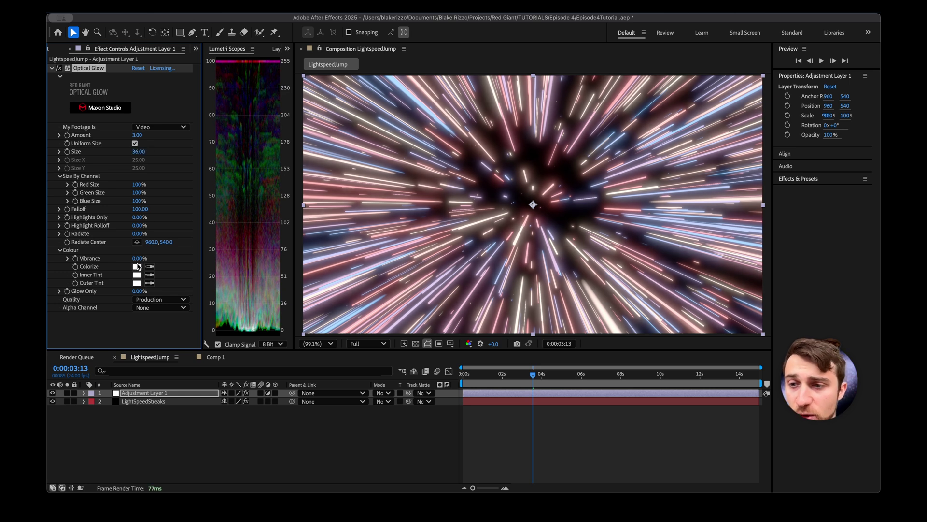
pyautogui.moveTo(144, 258); pyautogui.dragTo(186, 261)
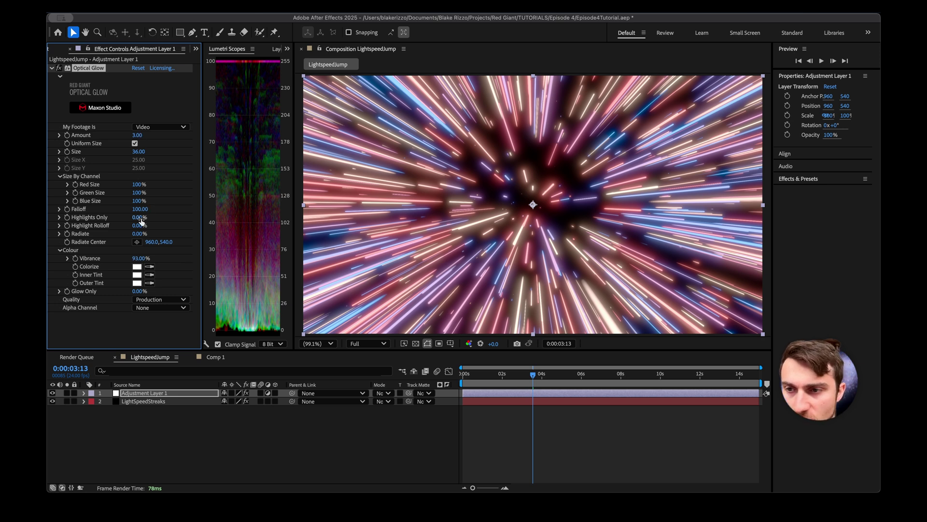
pyautogui.moveTo(139, 226); pyautogui.dragTo(204, 236)
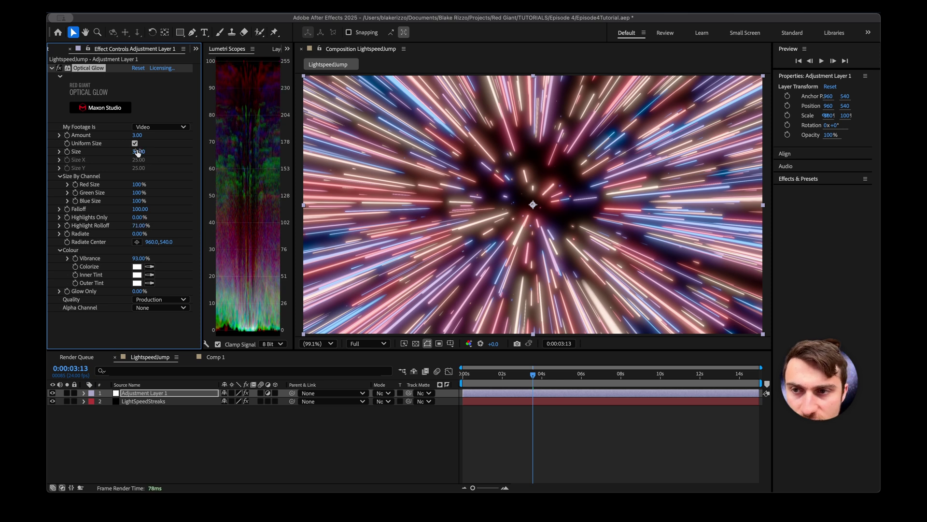
# Refine the Optical Glow to Size 40, Amount 2 and Falloff 122, and preview the glowing streaks.
pyautogui.moveTo(138, 152); pyautogui.dragTo(137, 152)
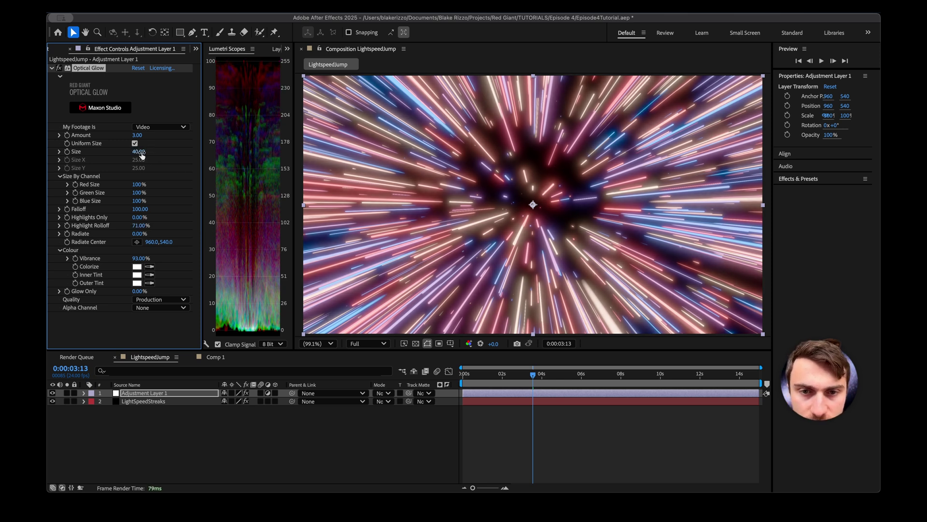
pyautogui.moveTo(138, 136); pyautogui.dragTo(135, 135)
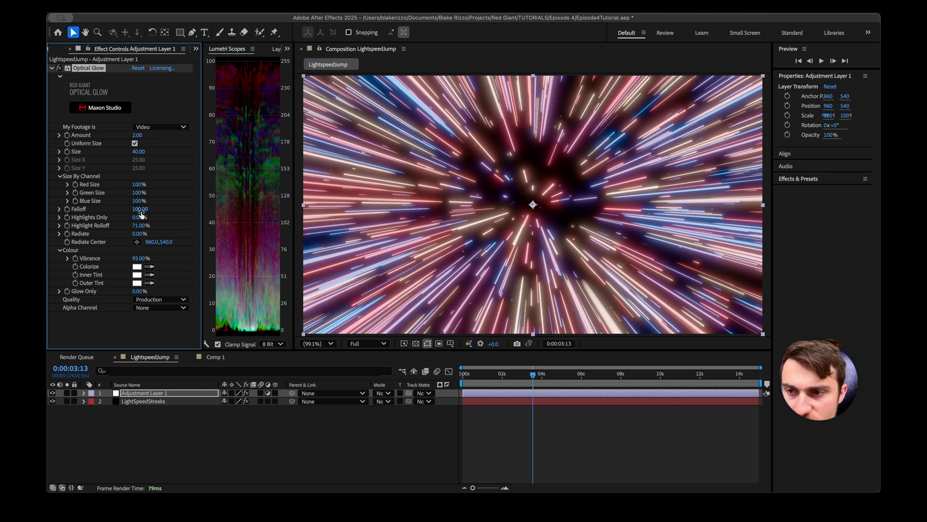
pyautogui.moveTo(147, 209); pyautogui.dragTo(150, 209)
pyautogui.press('space')
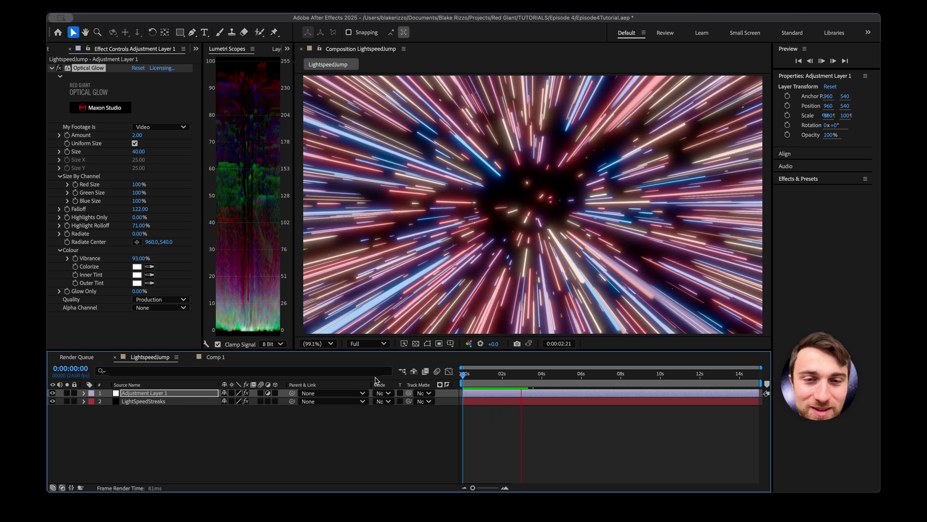
# Create a new solid named GEO and apply the Geo effect from RG Particles and 3D to it.
pyautogui.click(311, 454)
pyautogui.rightClick(312, 454)
pyautogui.moveTo(338, 378)
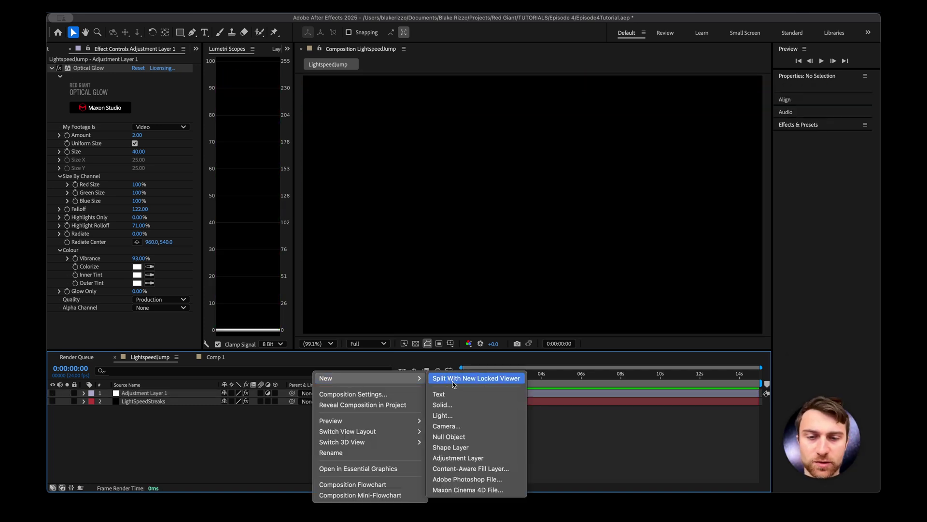
pyautogui.click(457, 404)
pyautogui.write('GEO')
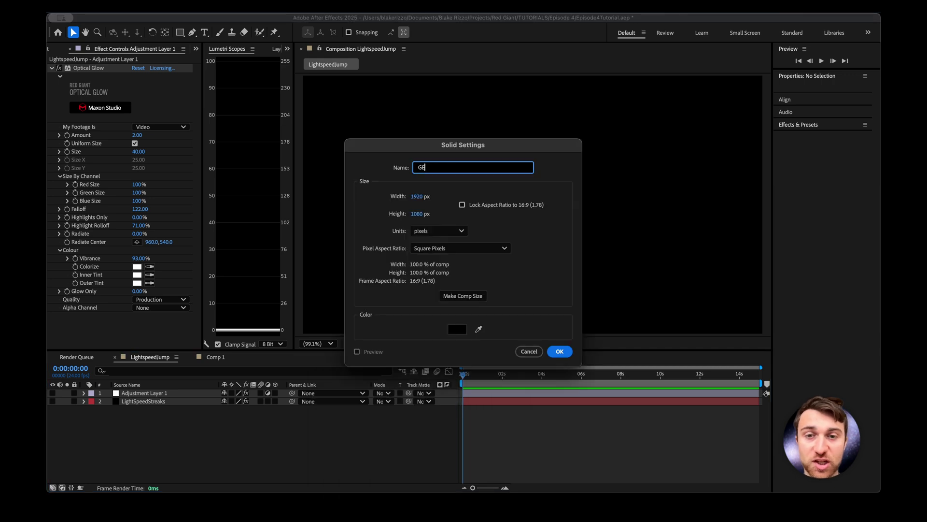
pyautogui.press('Return')
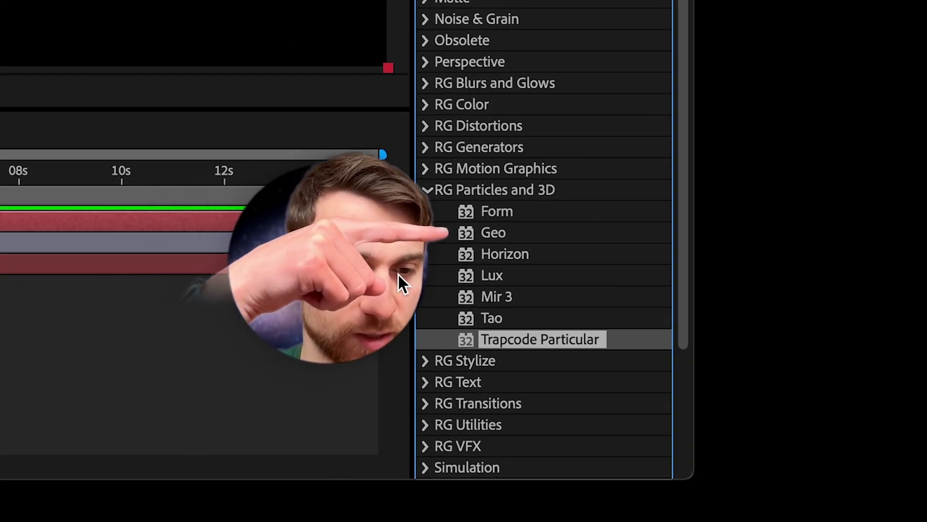
pyautogui.click(491, 233)
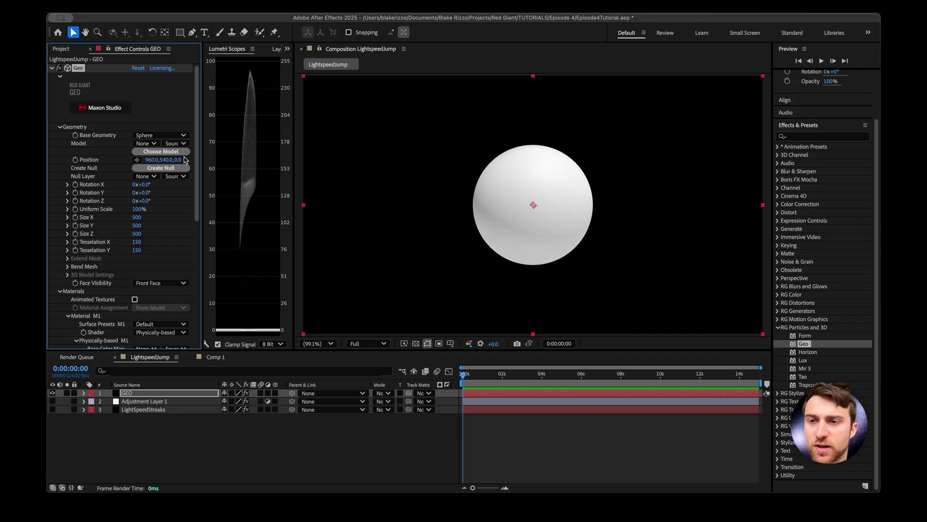
# Load the TheCockpitGlass model into the Geo effect and set its Uniform Scale to 219%.
pyautogui.click(178, 151)
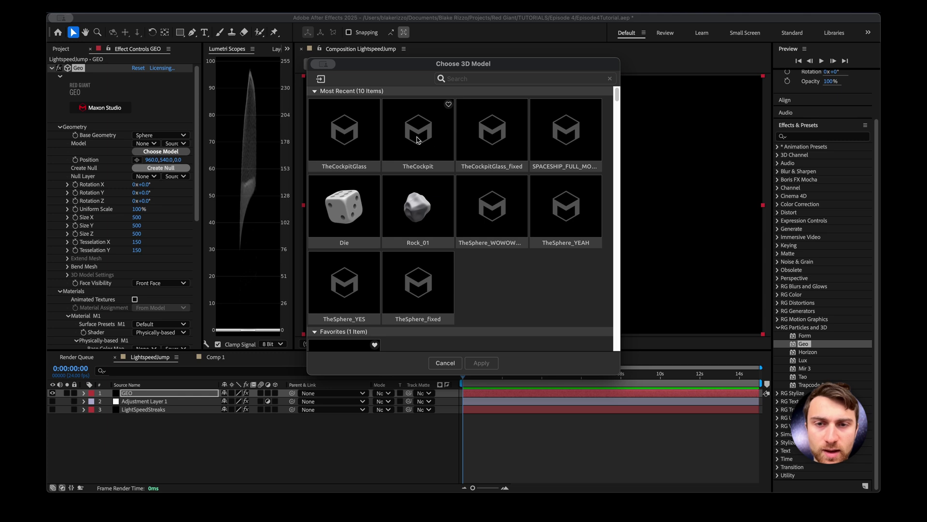
pyautogui.click(351, 138)
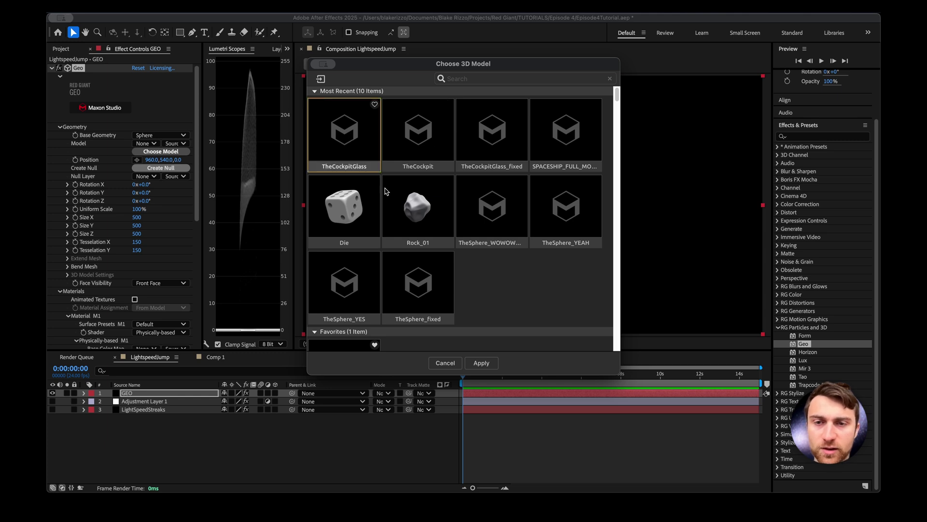
pyautogui.click(481, 363)
pyautogui.moveTo(139, 208); pyautogui.dragTo(196, 208)
# Add a two-node camera with the 28mm preset to the LightspeedJump composition.
pyautogui.click(207, 432)
pyautogui.rightClick(206, 432)
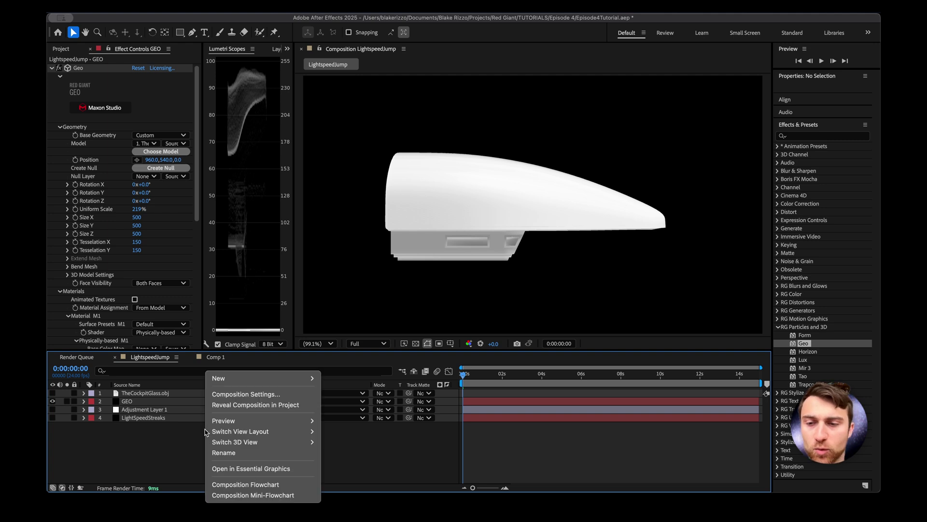
pyautogui.moveTo(254, 378)
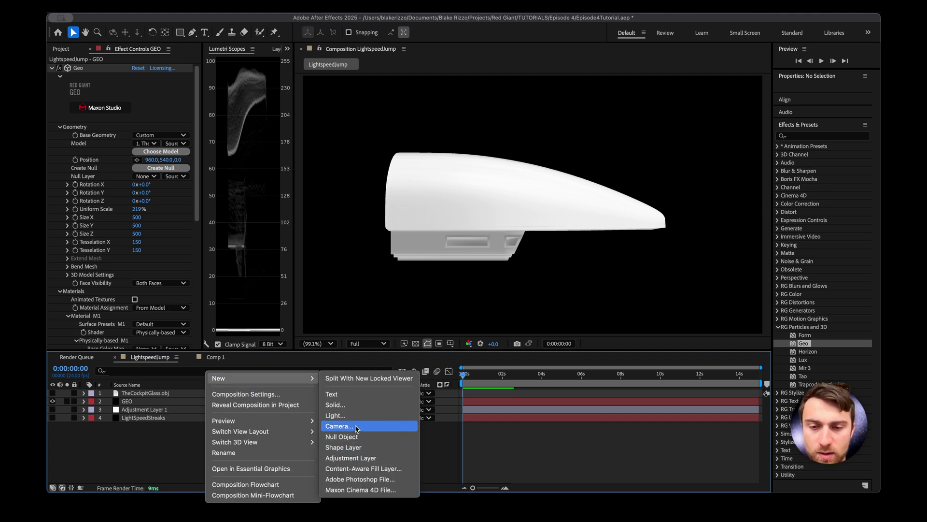
pyautogui.click(360, 420)
pyautogui.click(525, 184)
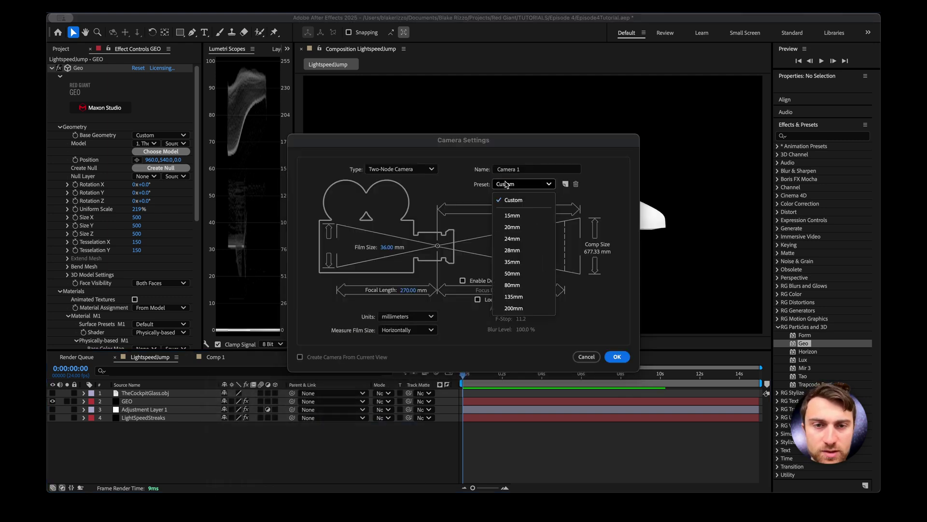
pyautogui.click(528, 249)
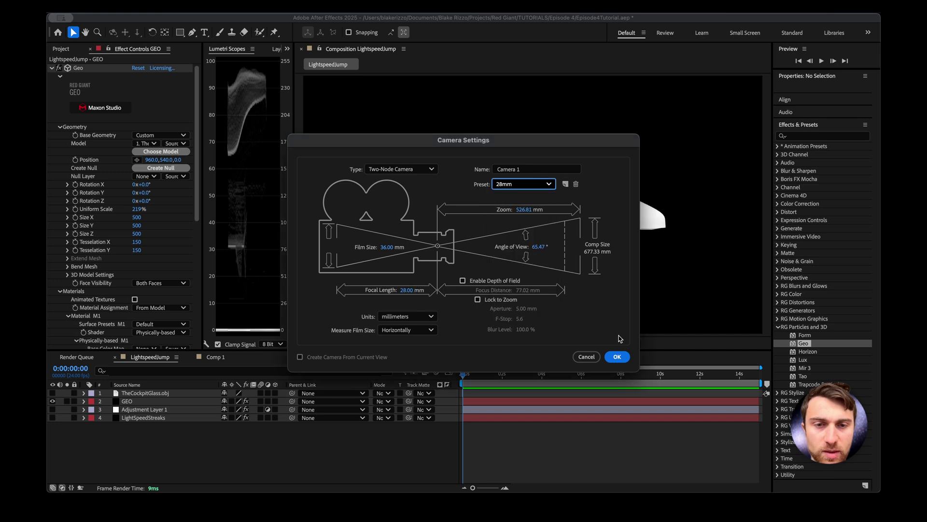
pyautogui.click(617, 356)
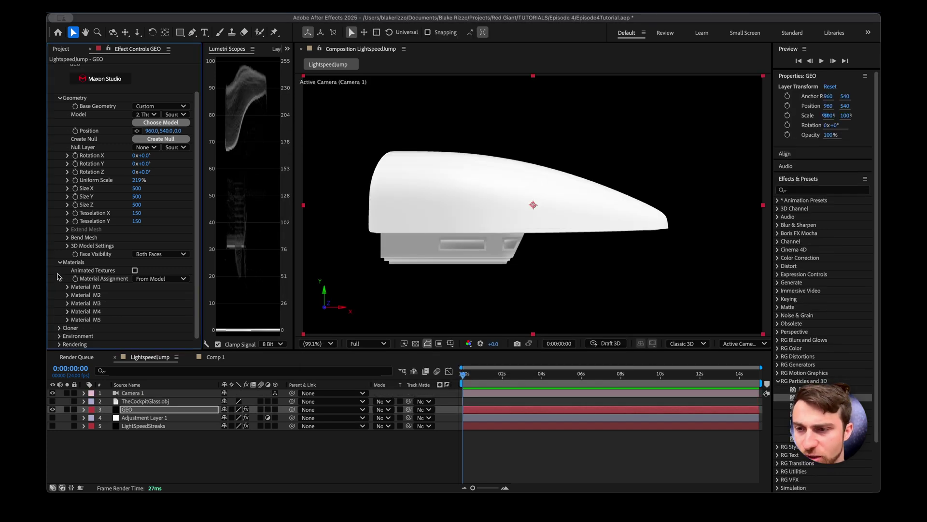
# Give the cockpit model's Material M2 the Clear Glass surface preset.
pyautogui.click(68, 295)
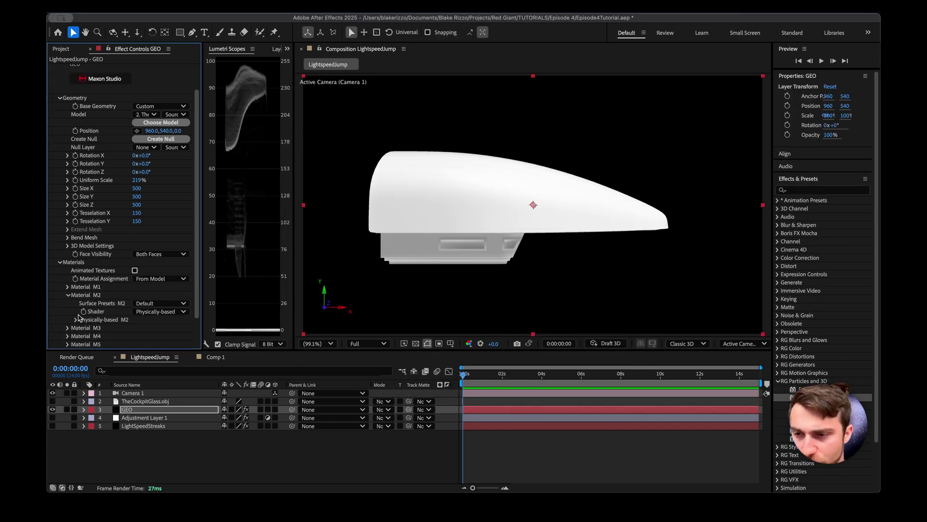
pyautogui.click(76, 319)
pyautogui.scroll(-5, 78, 323)
pyautogui.moveTo(139, 222)
pyautogui.mouseDown()
pyautogui.moveTo(97, 226)
pyautogui.moveTo(121, 228)
pyautogui.mouseUp()
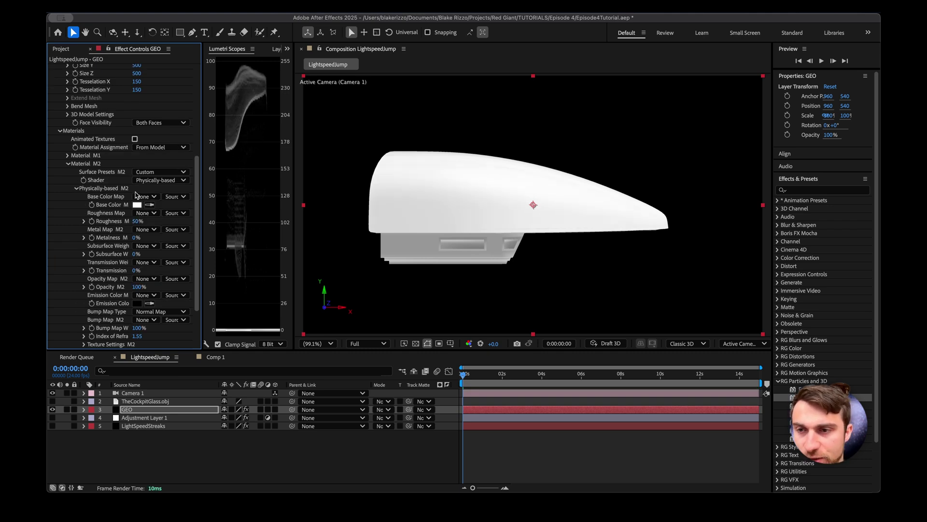
pyautogui.click(145, 171)
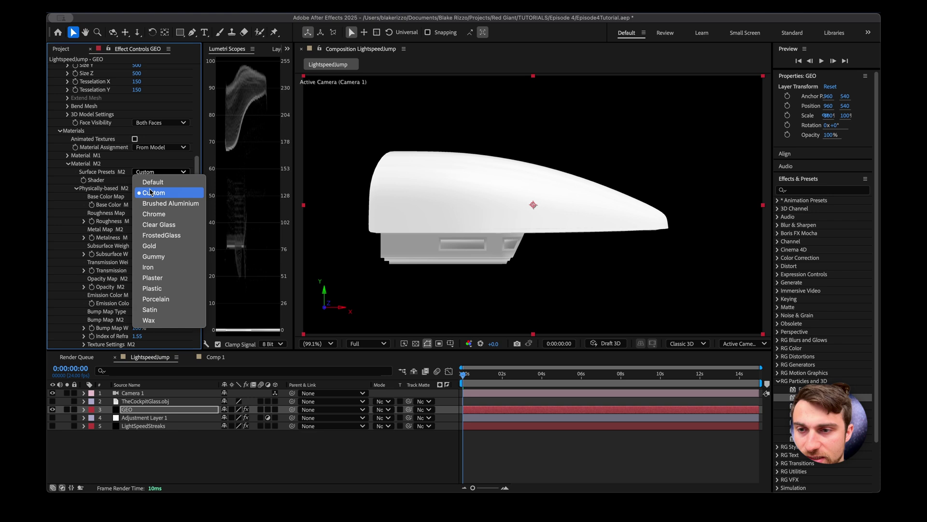
pyautogui.click(155, 225)
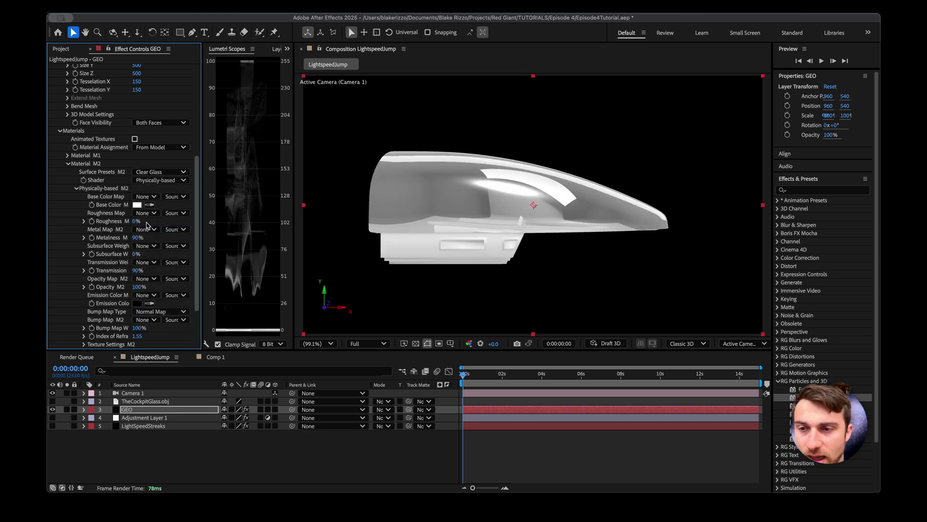
# Lower the Transmission of Material M2 and set its Metalness to 100%.
pyautogui.moveTo(137, 270); pyautogui.dragTo(63, 279)
pyautogui.moveTo(137, 238); pyautogui.dragTo(114, 223)
pyautogui.scroll(5, 169, 258)
pyautogui.moveTo(143, 142)
pyautogui.mouseDown()
pyautogui.moveTo(127, 143)
pyautogui.moveTo(228, 140)
pyautogui.moveTo(142, 143)
pyautogui.mouseUp()
# Show the LightSpeedStreaks layer behind the cockpit model and preview the streaks with the GEO layer temporarily hidden.
pyautogui.click(80, 435)
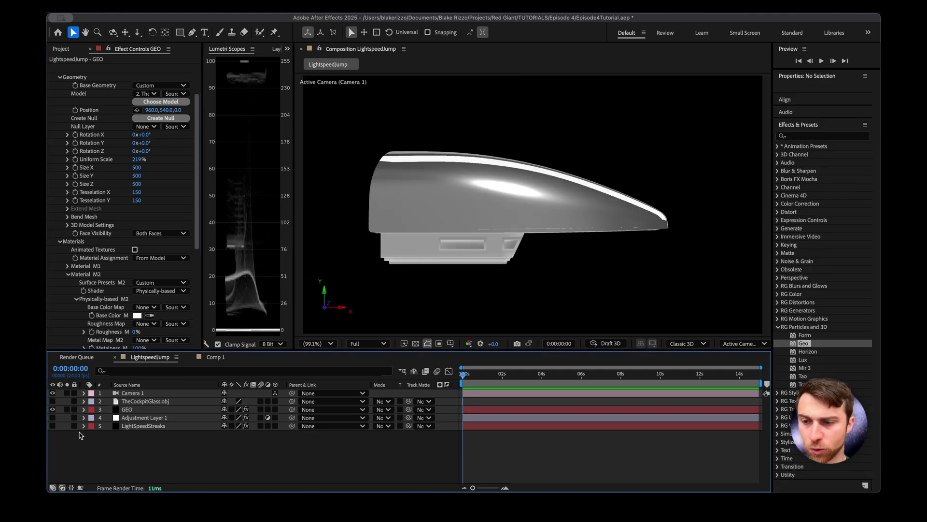
pyautogui.click(53, 426)
pyautogui.click(52, 409)
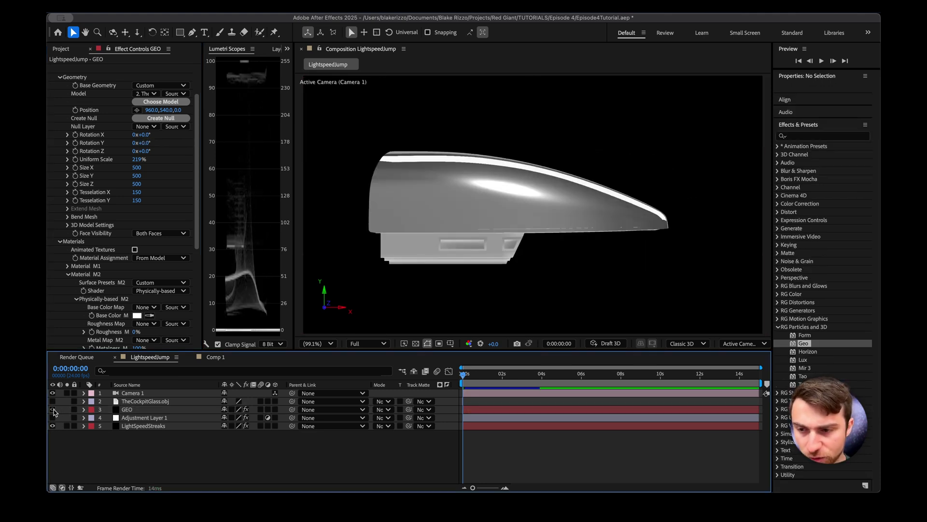
pyautogui.press('space')
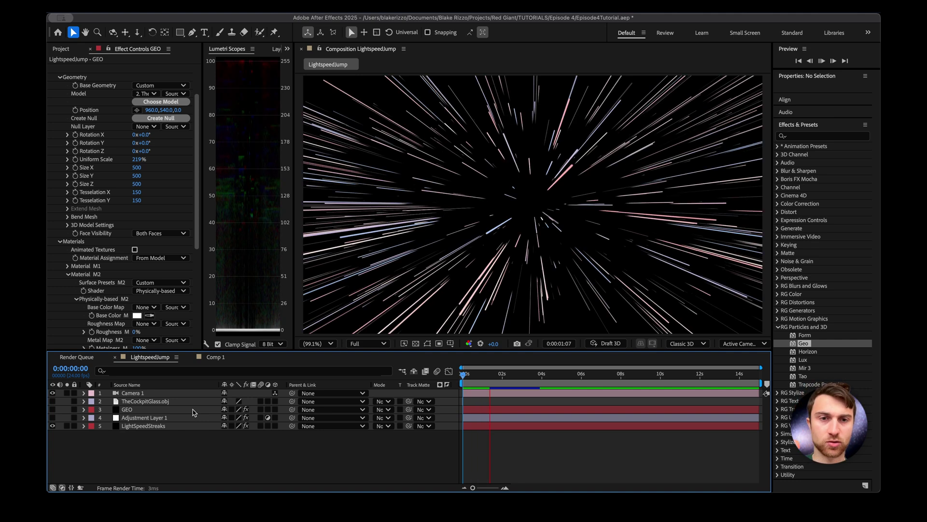
pyautogui.press('space')
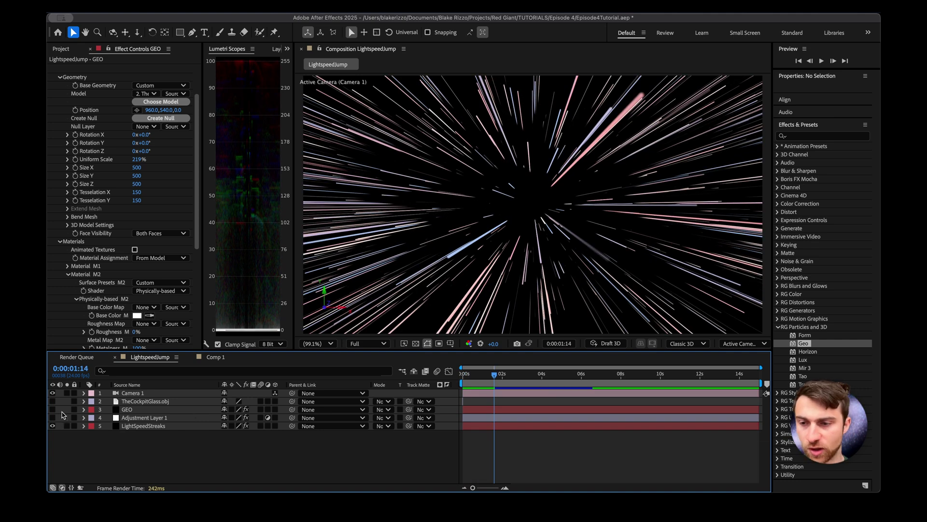
pyautogui.click(53, 409)
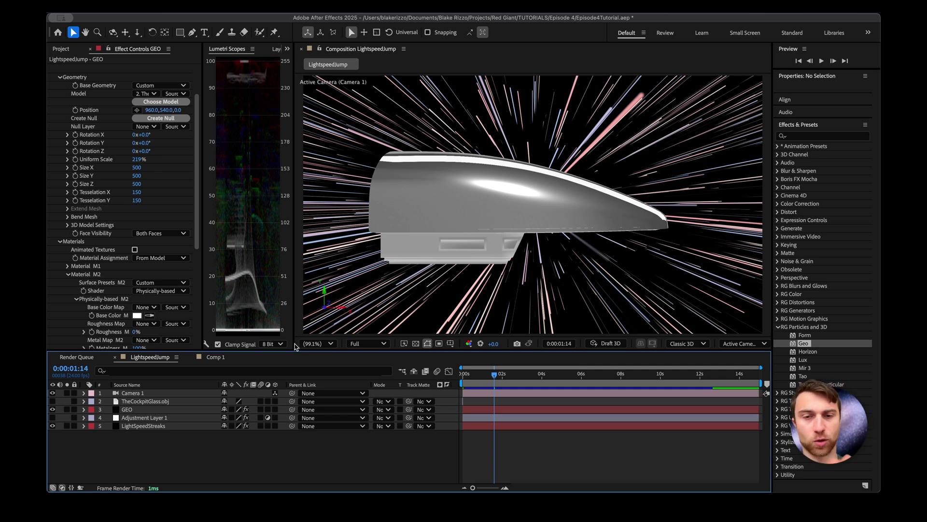
# Set the GEO cockpit model's Rotation Y to -90° and move its Z position to -526.
pyautogui.click(138, 410)
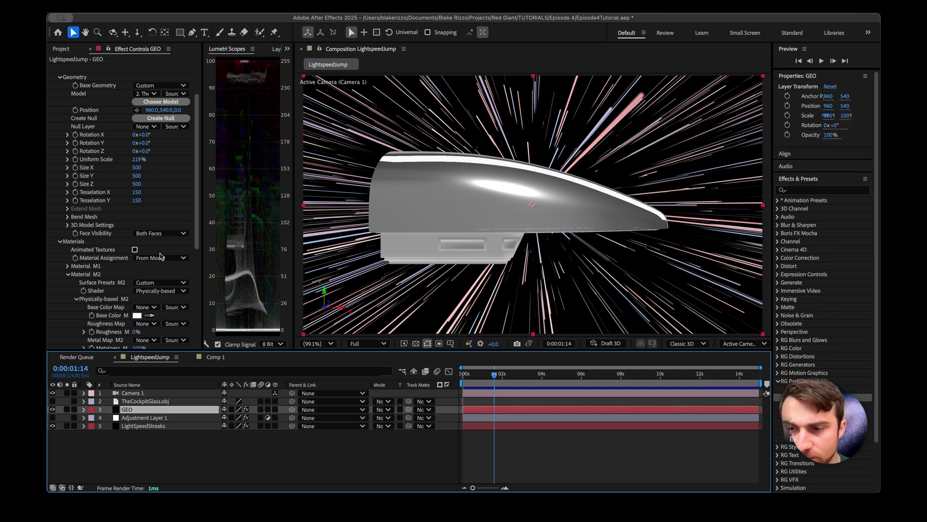
pyautogui.moveTo(147, 144)
pyautogui.mouseDown()
pyautogui.moveTo(126, 148)
pyautogui.moveTo(149, 144)
pyautogui.mouseUp()
pyautogui.click(149, 143)
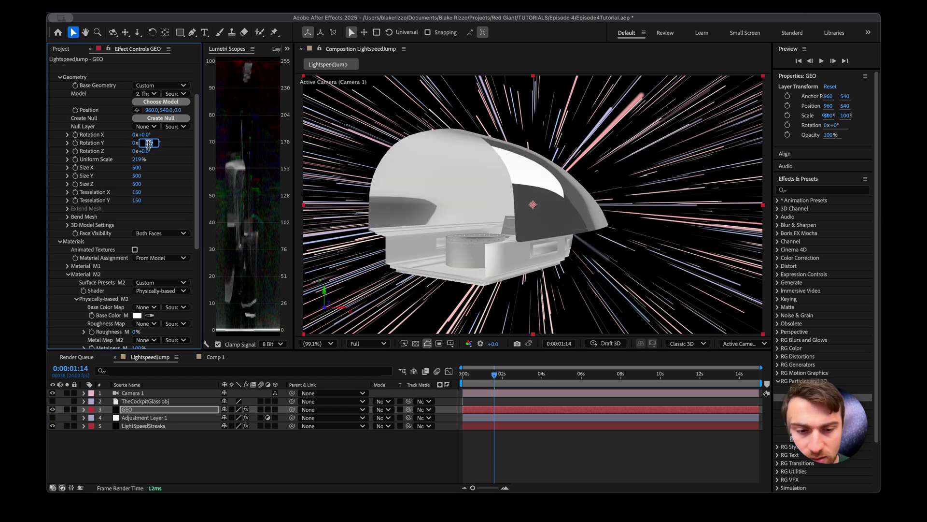
pyautogui.press('Return')
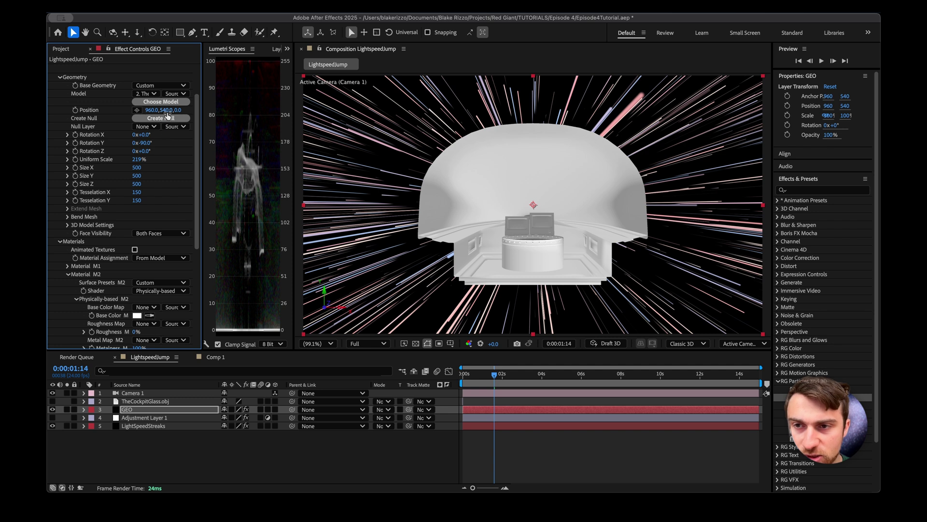
pyautogui.moveTo(192, 111); pyautogui.dragTo(100, 118)
# Orbit and pan Camera 1 to a side view of the cockpit's exterior against the passing streaks.
pyautogui.press('c')
pyautogui.press('c')
pyautogui.press('c')
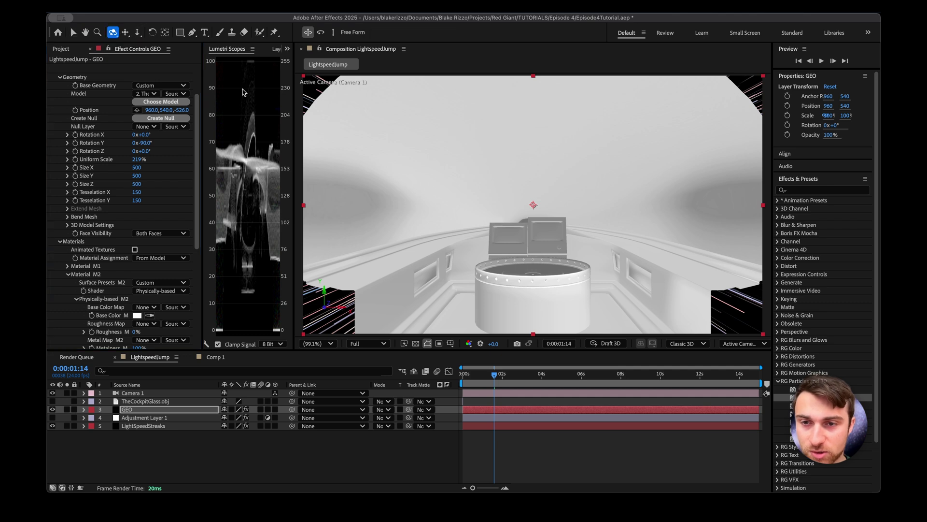
pyautogui.moveTo(475, 217); pyautogui.dragTo(568, 220)
pyautogui.press('c')
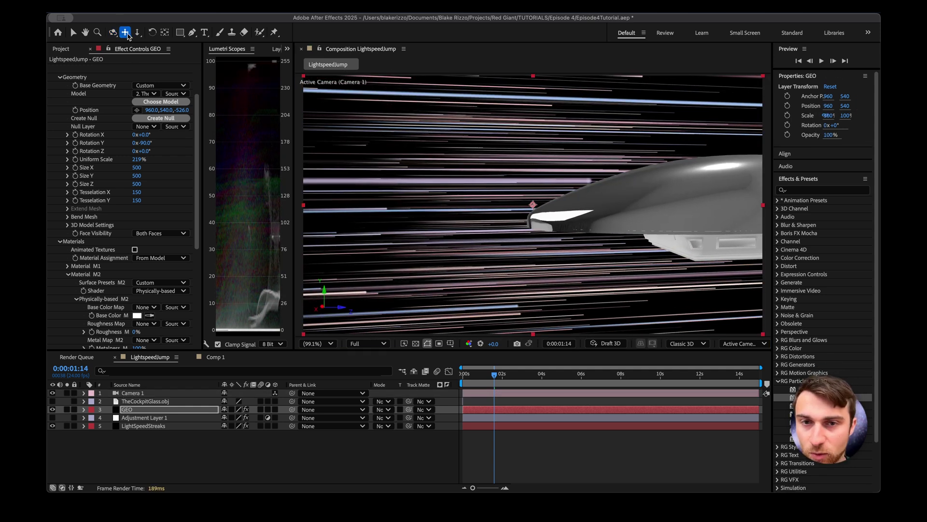
pyautogui.moveTo(541, 183); pyautogui.dragTo(461, 178)
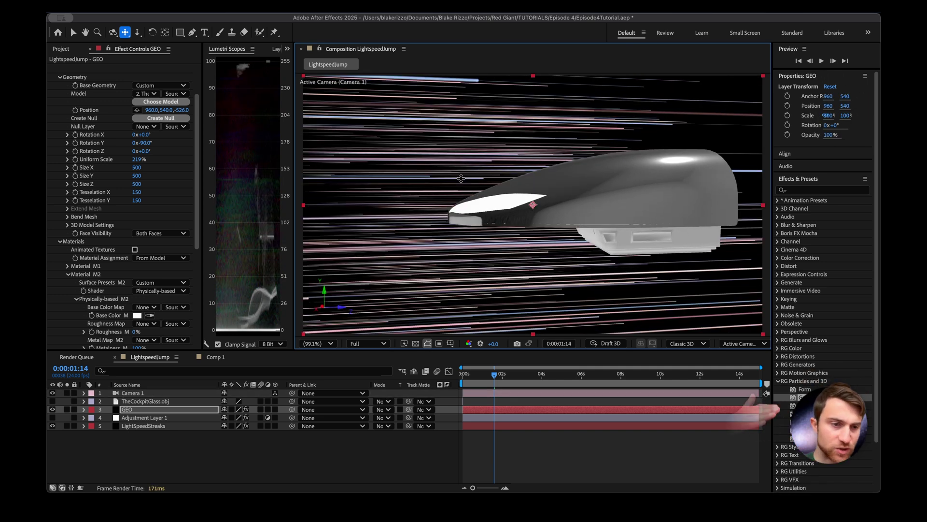
pyautogui.moveTo(459, 186)
pyautogui.mouseDown()
pyautogui.moveTo(559, 178)
pyautogui.moveTo(484, 172)
pyautogui.mouseUp()
# Dolly Camera 1 in close to the cockpit's exterior, adjusting its orbit and pan for a tighter framing.
pyautogui.press('c')
pyautogui.click(611, 251)
pyautogui.moveTo(611, 251); pyautogui.dragTo(613, 208)
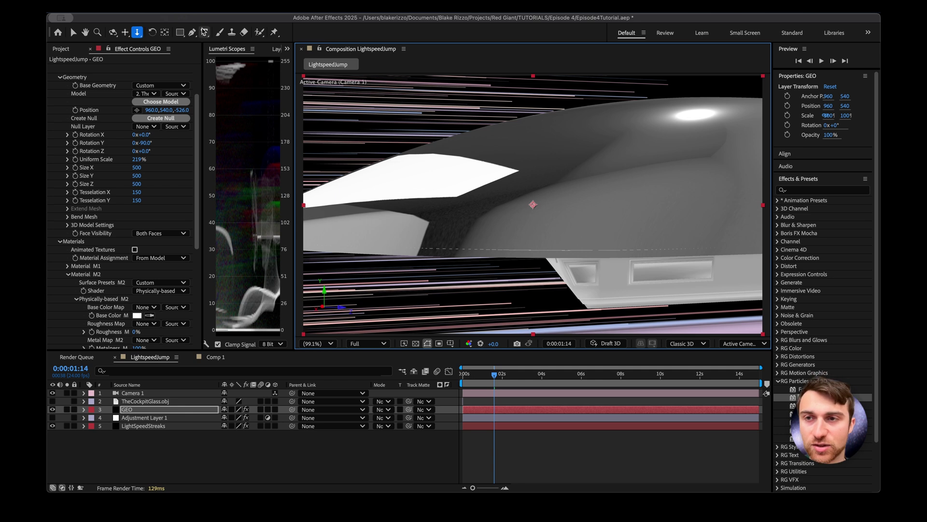
pyautogui.click(112, 32)
pyautogui.click(514, 190)
pyautogui.moveTo(514, 190); pyautogui.dragTo(520, 188)
pyautogui.click(124, 32)
pyautogui.moveTo(456, 197); pyautogui.dragTo(471, 220)
pyautogui.click(137, 32)
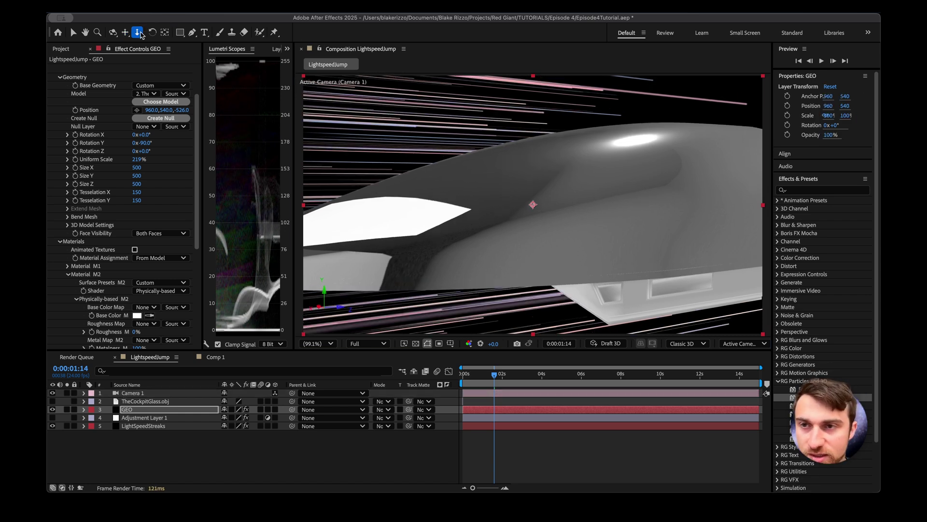
pyautogui.moveTo(572, 208); pyautogui.dragTo(576, 219)
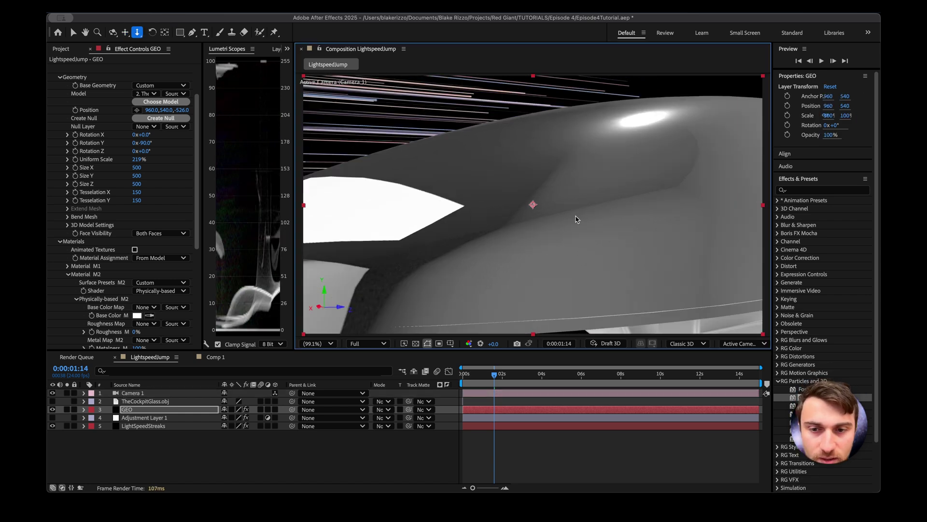
# Change Camera 1 to the 20mm lens preset.
pyautogui.doubleClick(164, 392)
pyautogui.click(505, 184)
pyautogui.click(512, 227)
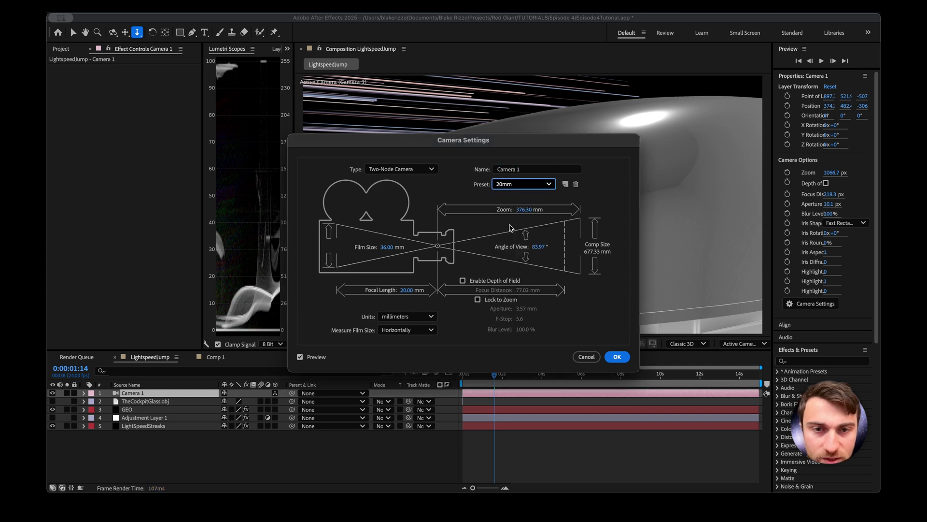
pyautogui.click(617, 356)
# Reframe Camera 1 with the 20mm lens so the cockpit's curve sits below the streaks.
pyautogui.moveTo(562, 213); pyautogui.dragTo(495, 175)
pyautogui.scroll(-2, 533, 202)
pyautogui.press('c')
pyautogui.press('c')
pyautogui.moveTo(521, 217); pyautogui.dragTo(525, 220)
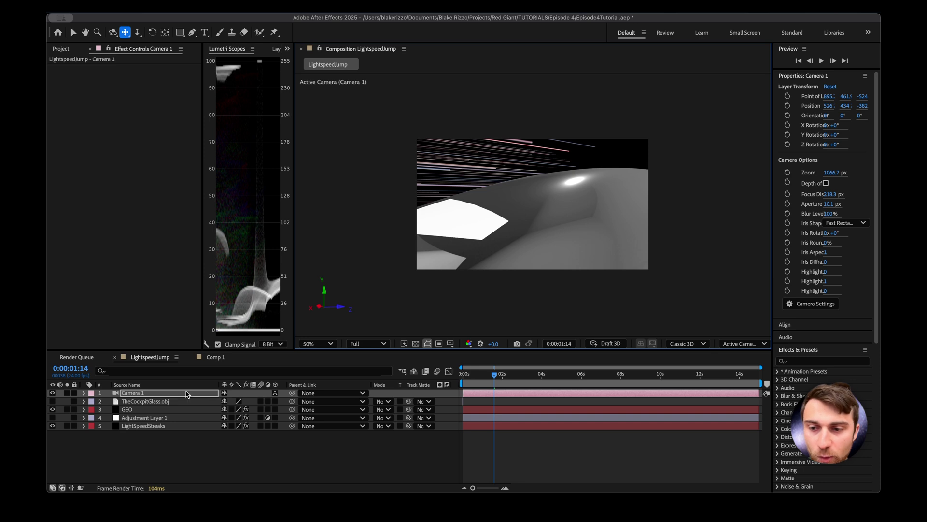
# Set the LightSpeedStreaks primary emitter's position to 1939, 433, 667, its Size X to 818 and Size Y to 1304, and preview.
pyautogui.click(139, 425)
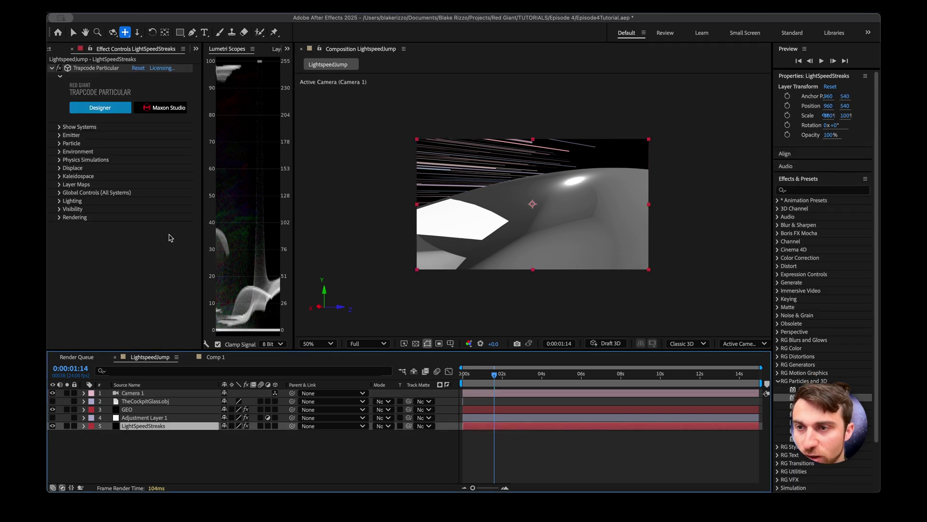
pyautogui.click(60, 128)
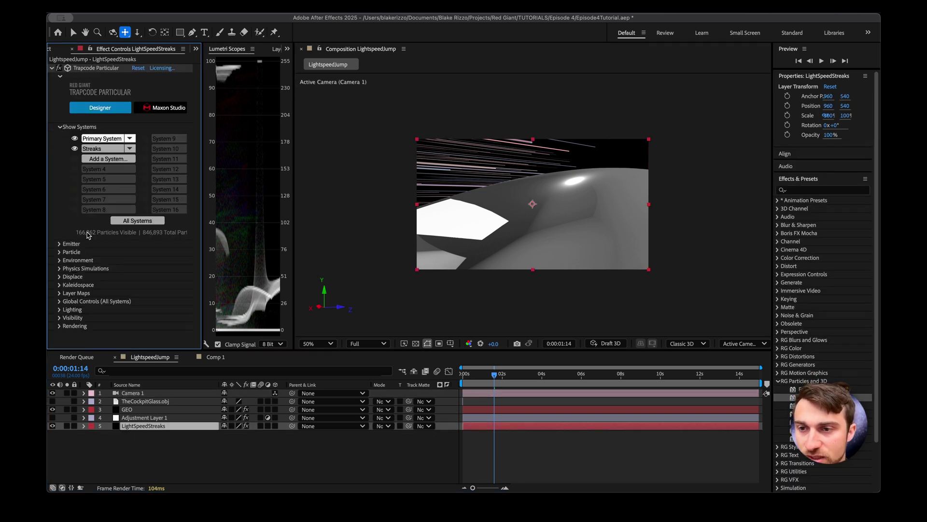
pyautogui.click(59, 244)
pyautogui.scroll(-3, 99, 297)
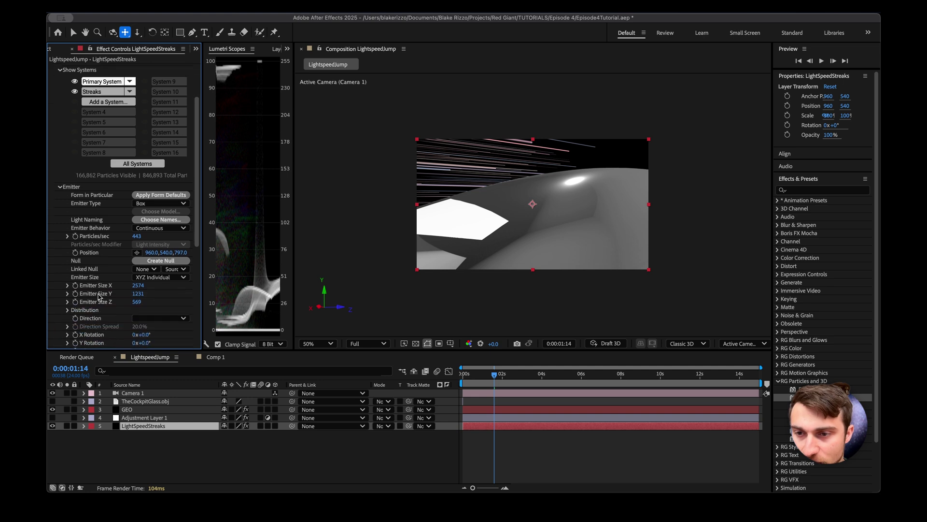
pyautogui.click(429, 380)
pyautogui.press('space')
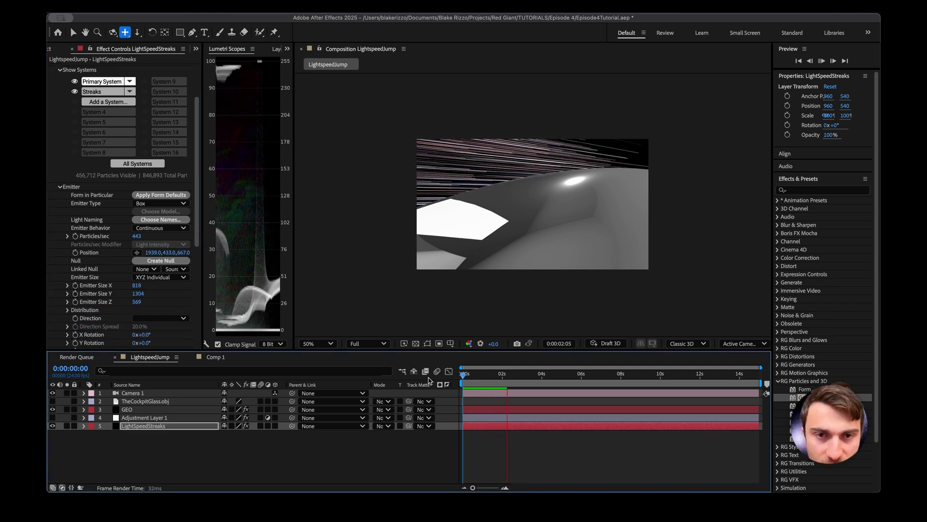
pyautogui.press('space')
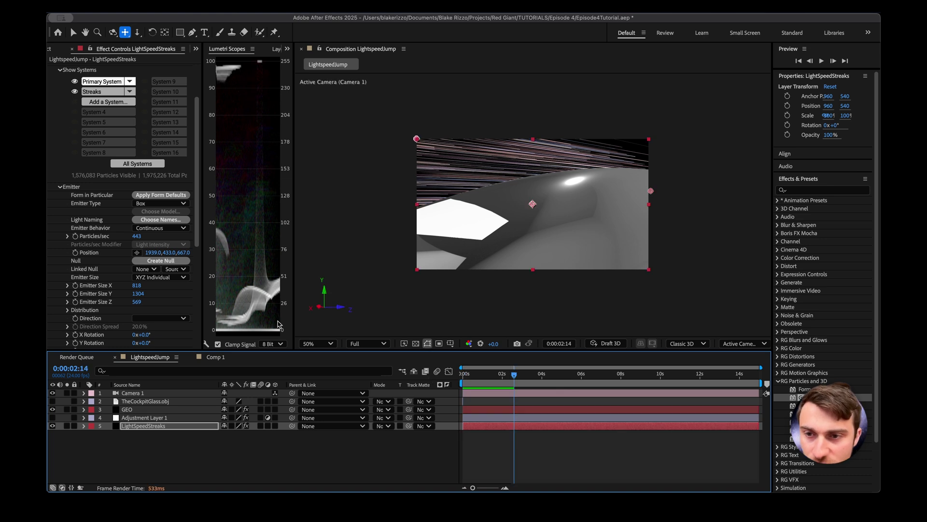
# Move the primary emitter's position to X 1489 and Z 577, and preview the streaks from the start.
pyautogui.click(186, 252)
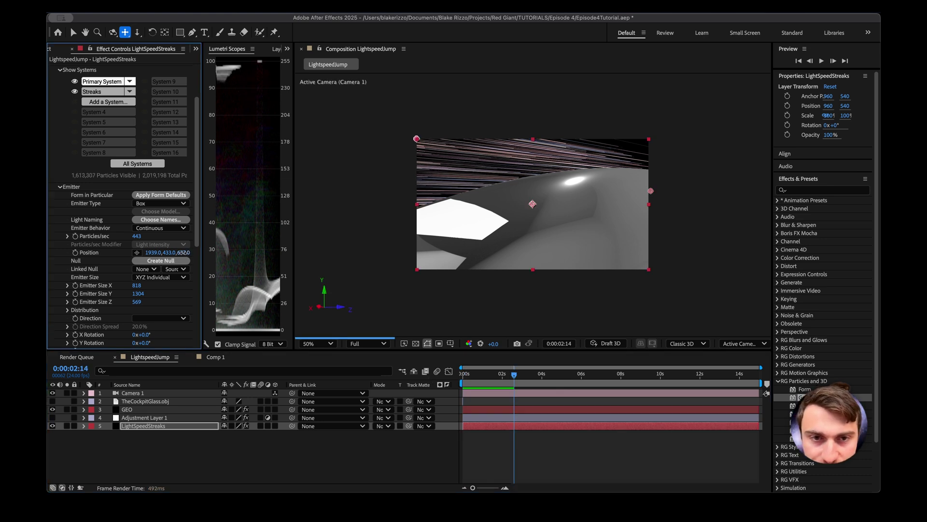
pyautogui.moveTo(186, 254); pyautogui.dragTo(149, 256)
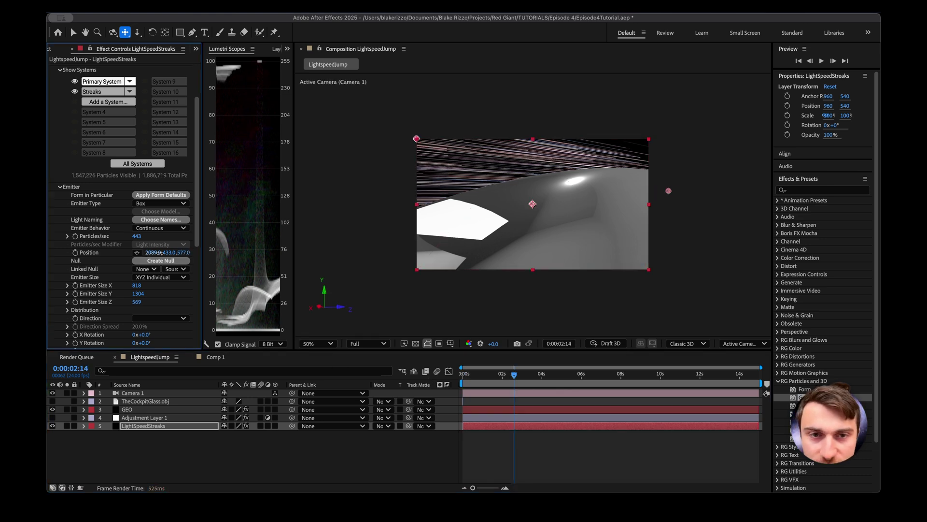
pyautogui.click(406, 382)
pyautogui.press('space')
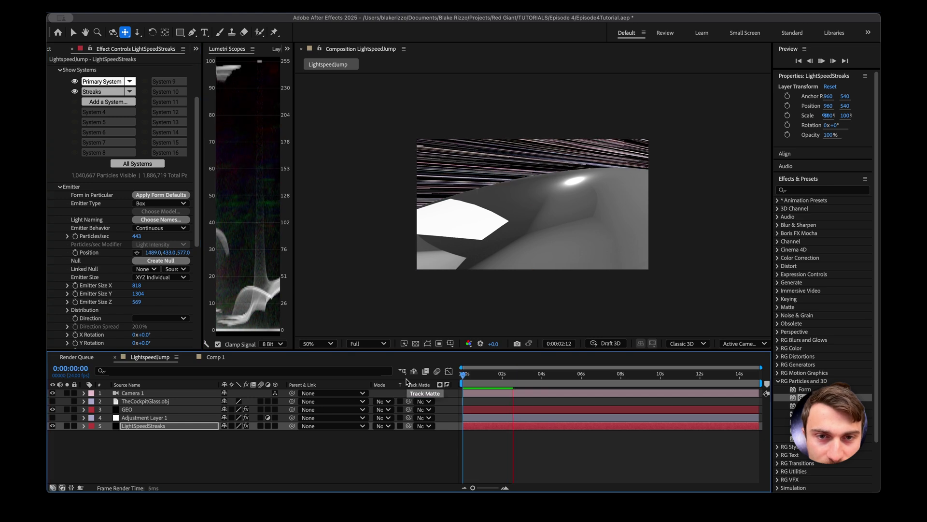
pyautogui.press('space')
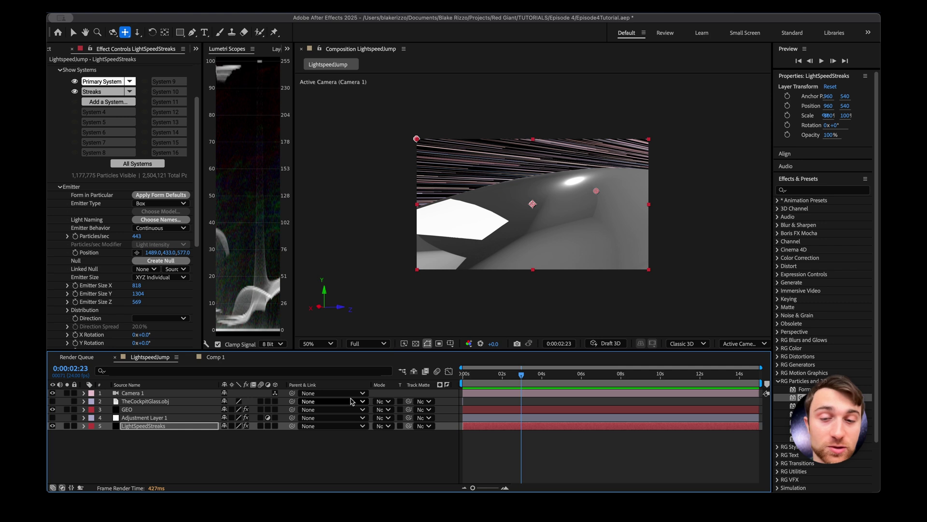
pyautogui.click(338, 459)
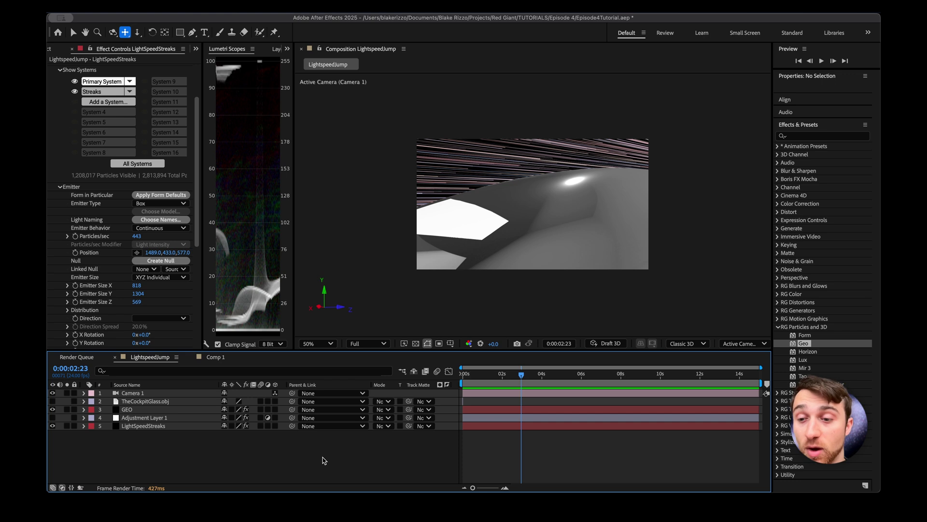
# Open the LightSpeedStreaks particle setup in the Trapcode Particular Designer, pause its preview and save the setup as a preset.
pyautogui.click(196, 426)
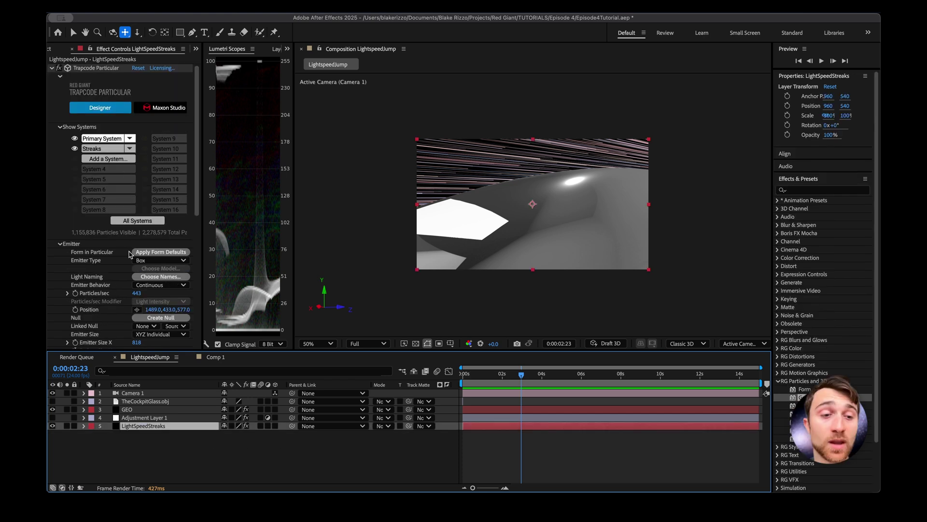
pyautogui.click(93, 108)
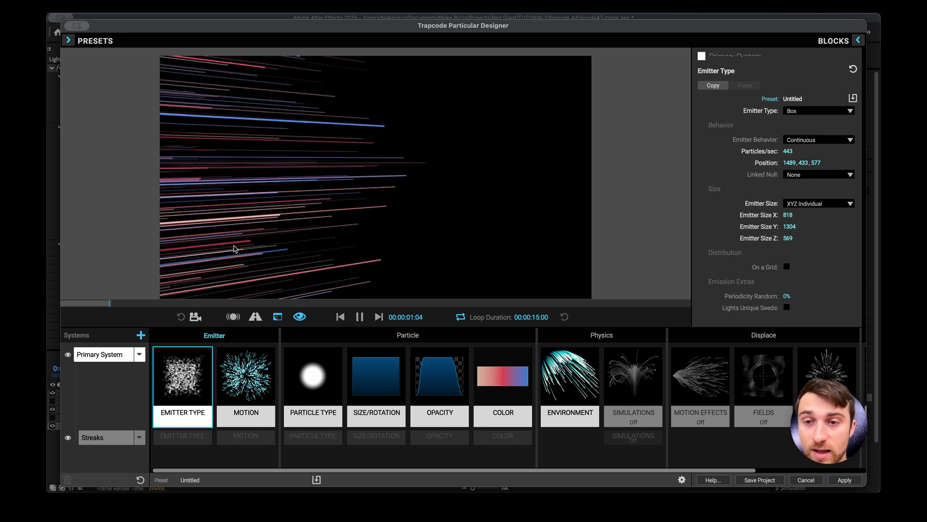
pyautogui.click(360, 317)
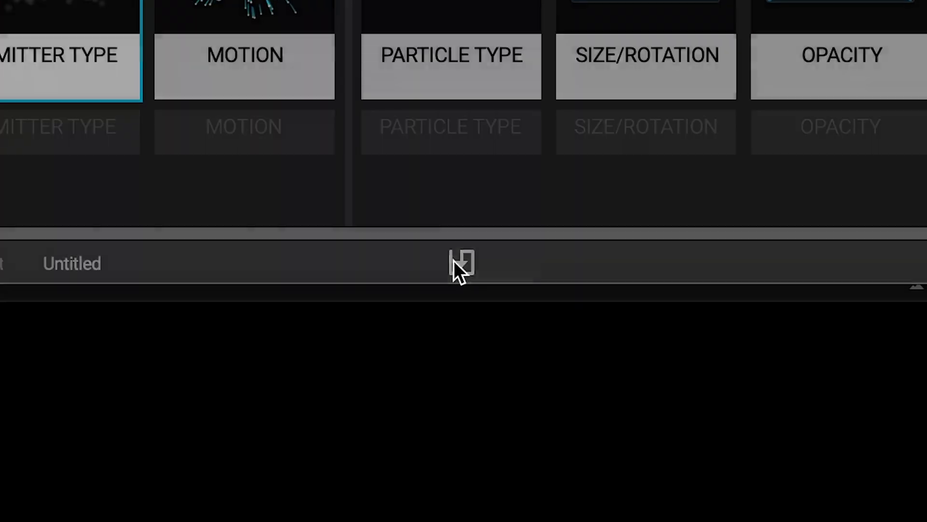
pyautogui.click(313, 480)
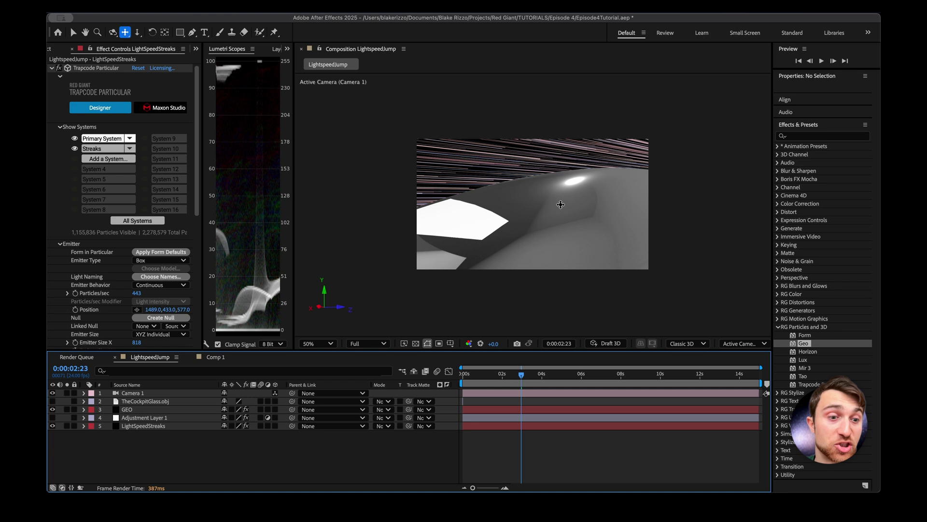
# Start a new solid in the LightspeedJump composition and name it Background.
pyautogui.rightClick(216, 449)
pyautogui.moveTo(261, 378)
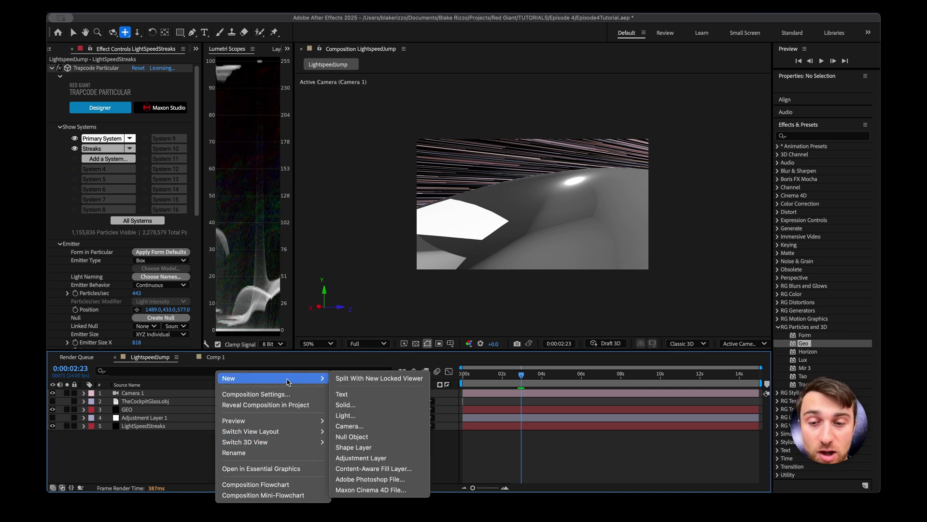
pyautogui.click(345, 404)
pyautogui.press('BackSpace')
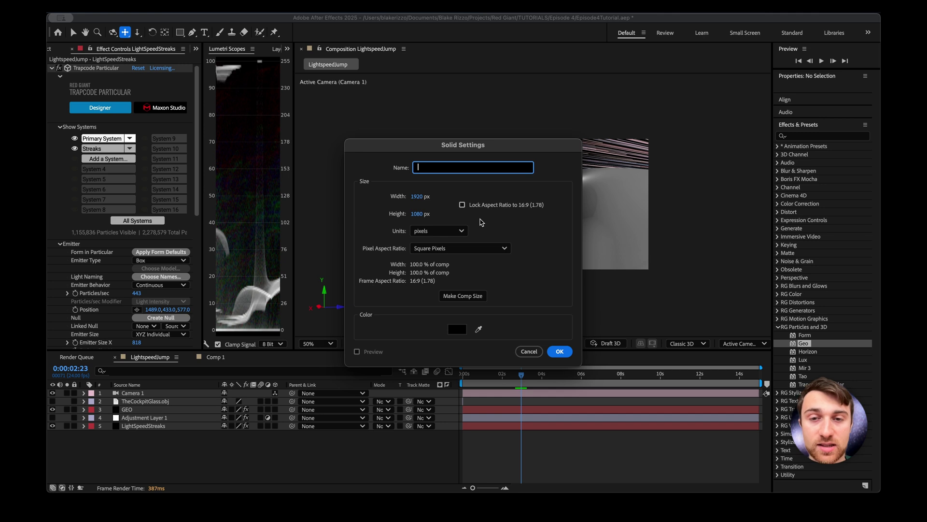
pyautogui.write('Background')
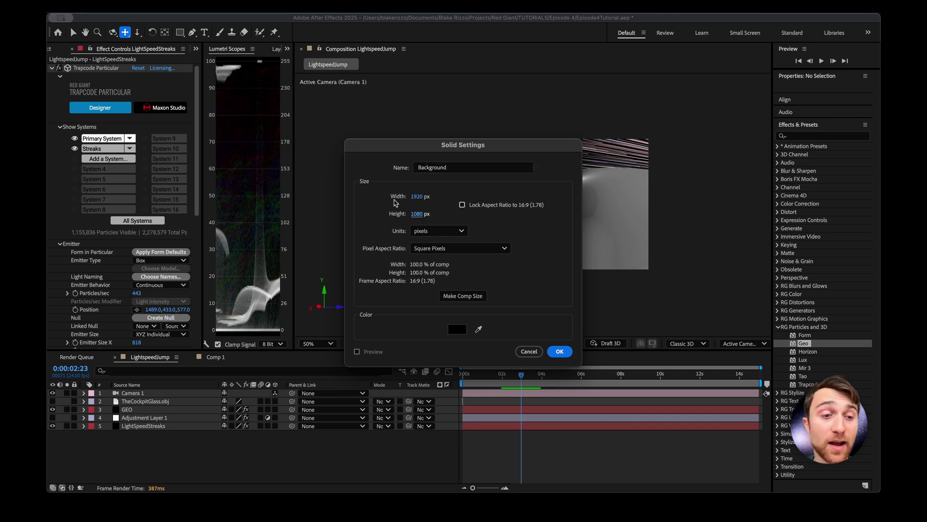
# Set the Background solid's width to twice 1080 px (2160 px), keep its height at 1080 px, and create it.
pyautogui.click(417, 217)
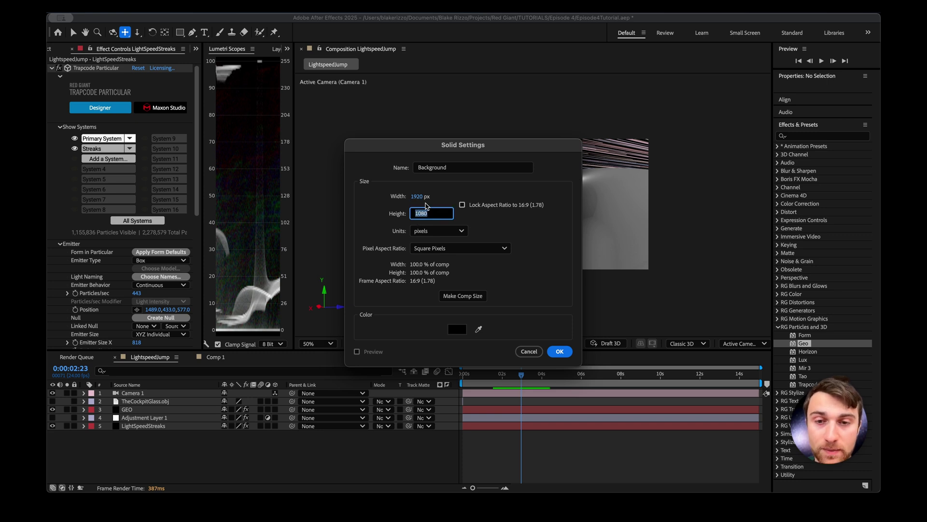
pyautogui.click(418, 196)
pyautogui.write('1080')
pyautogui.click(461, 193)
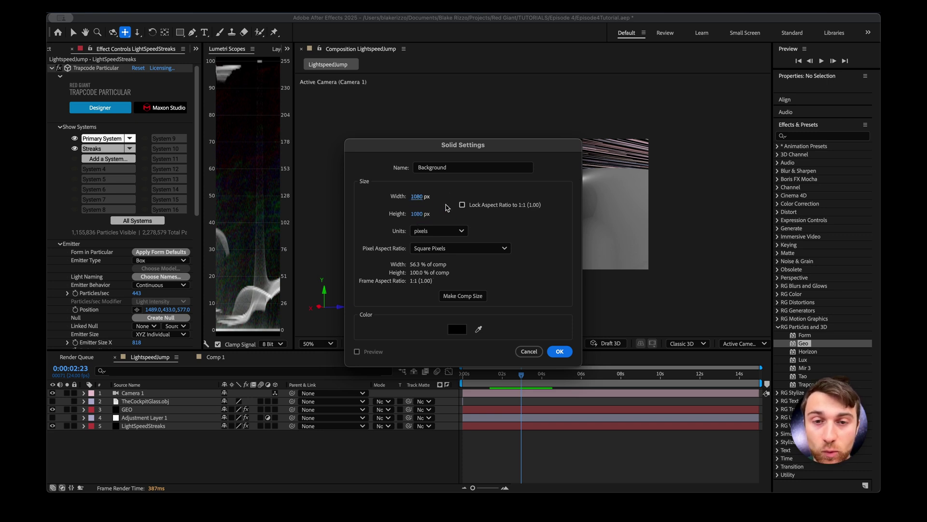
pyautogui.click(419, 200)
pyautogui.click(433, 200)
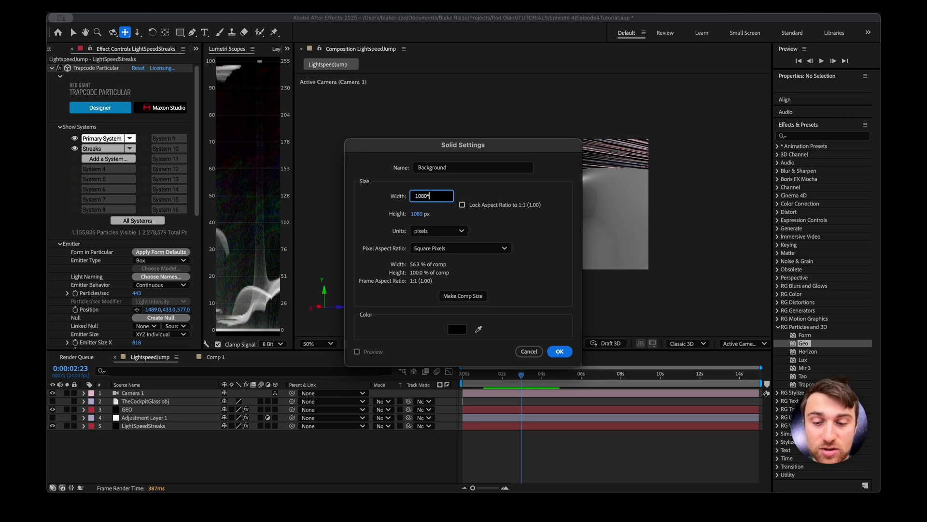
pyautogui.write('*2')
pyautogui.click(509, 190)
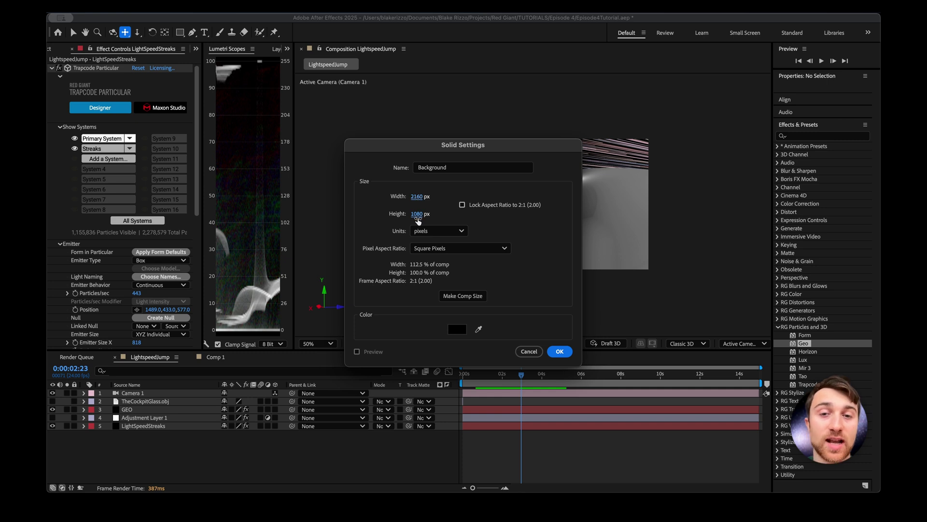
pyautogui.click(559, 351)
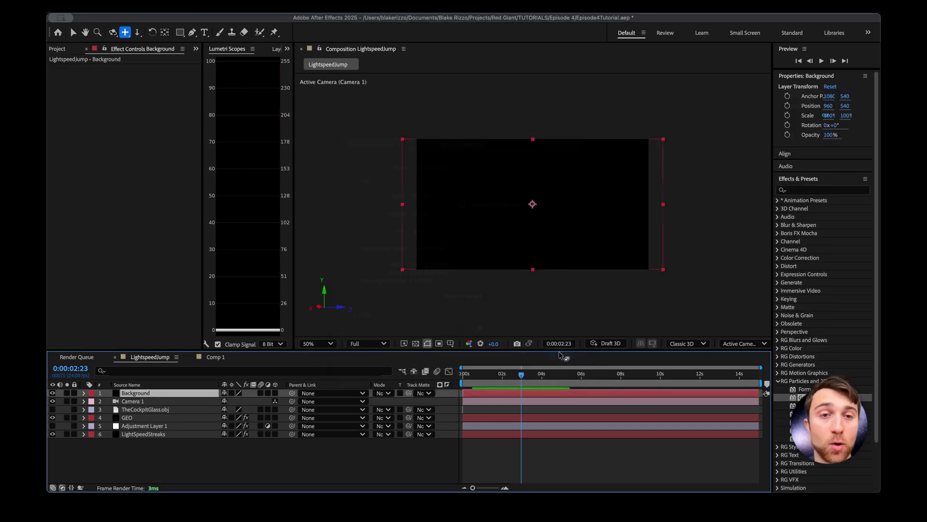
# Move the Background layer to the bottom of the stack and pre-compose it as Background Comp 1, leaving all attributes in LightspeedJump.
pyautogui.moveTo(153, 393); pyautogui.dragTo(153, 447)
pyautogui.rightClick(152, 438)
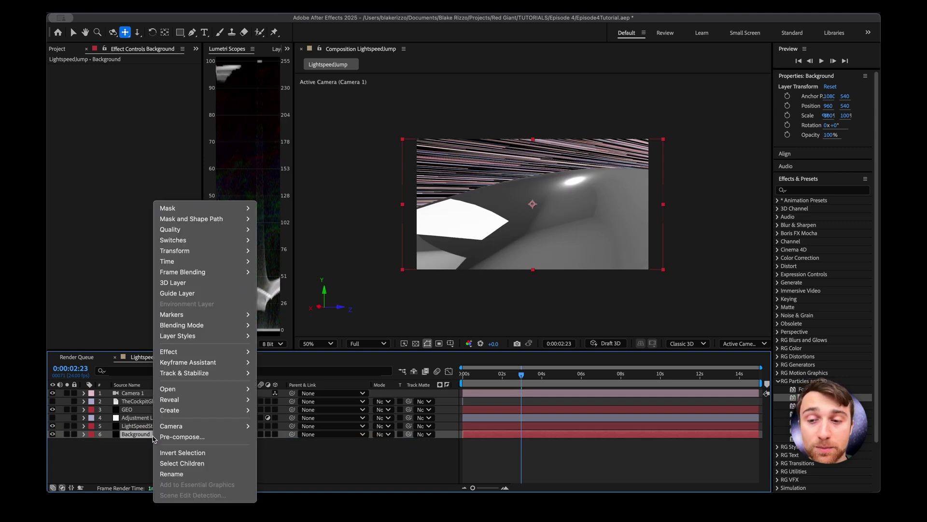
pyautogui.click(173, 437)
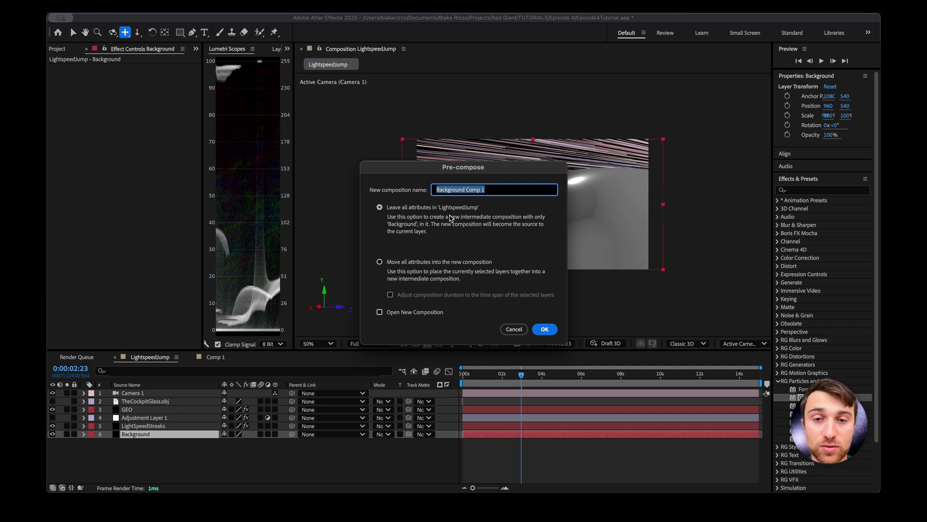
pyautogui.click(544, 329)
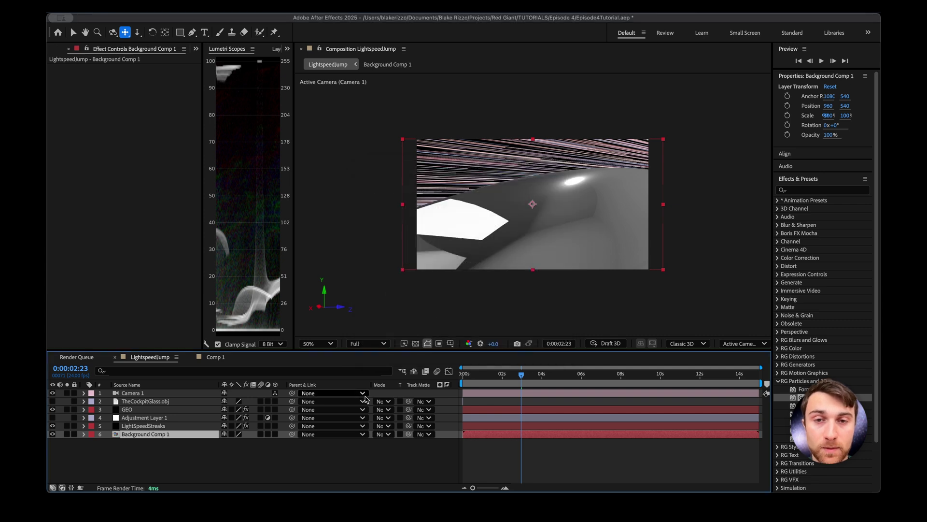
# Open Background Comp 1, return to its first frame and apply Trapcode Particular to the Background layer.
pyautogui.doubleClick(167, 436)
pyautogui.moveTo(486, 374); pyautogui.dragTo(463, 374)
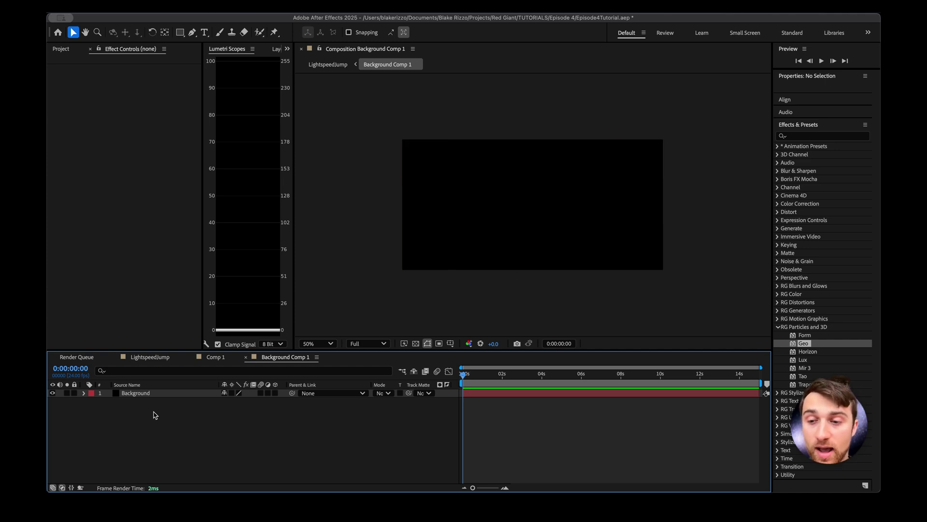
pyautogui.click(148, 396)
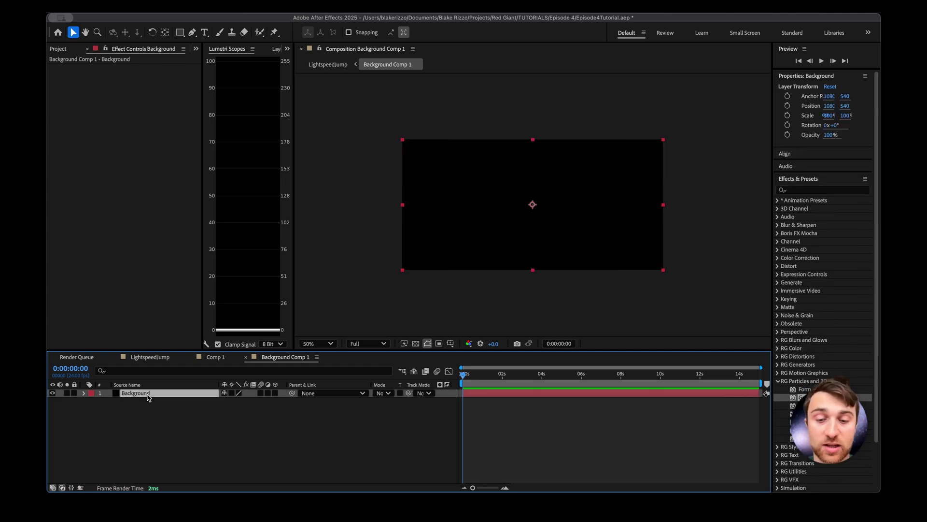
pyautogui.hotkey('ctrl', 'space')
pyautogui.write('part')
pyautogui.press('Return')
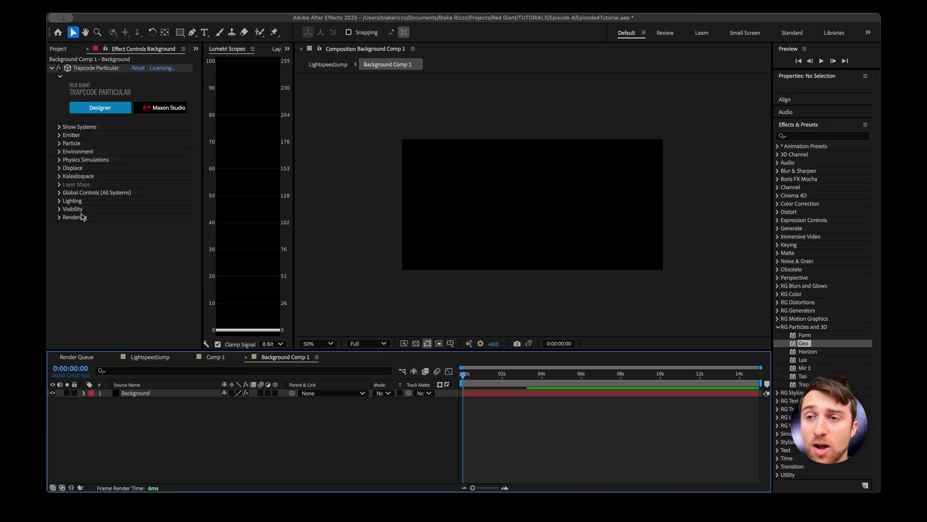
# Load the custom LightSpeedParticular preset in the Particular Designer, apply it to the Background layer and preview it.
pyautogui.click(99, 108)
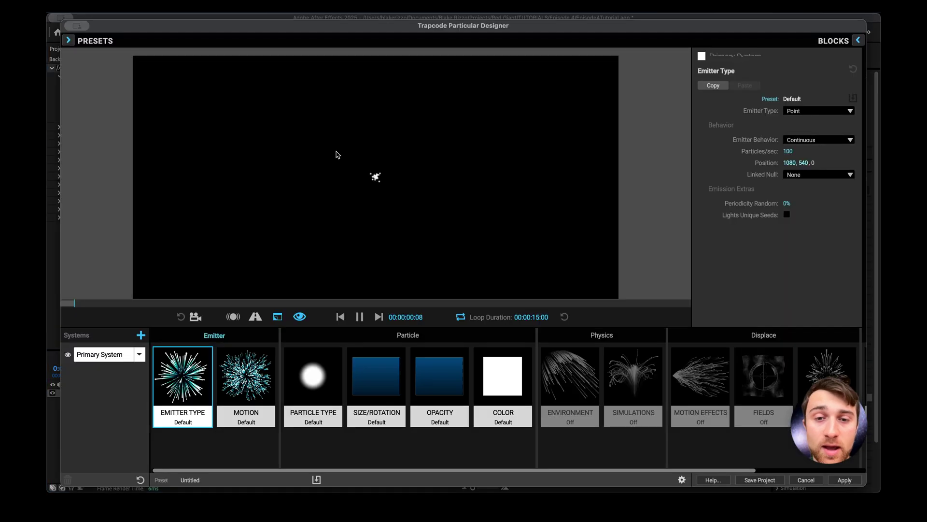
pyautogui.click(68, 40)
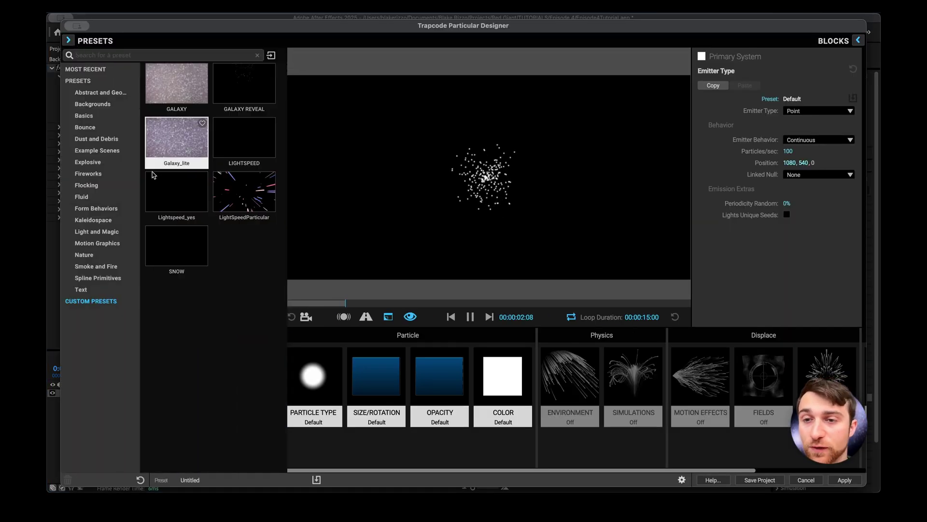
pyautogui.doubleClick(244, 192)
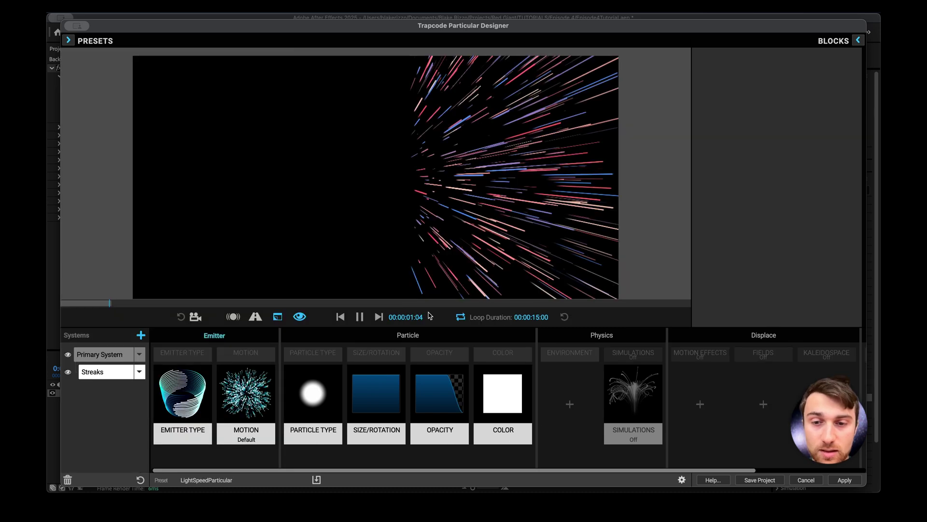
pyautogui.click(844, 479)
pyautogui.press('space')
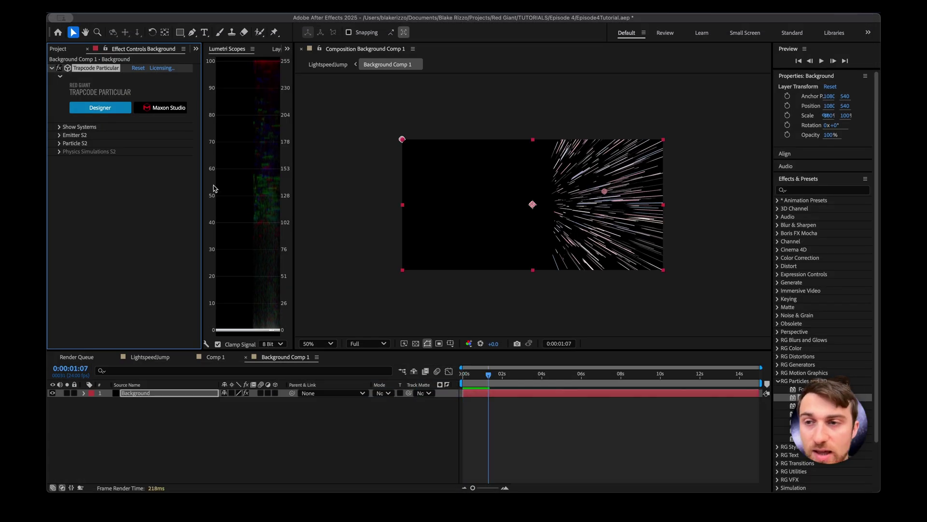
# Set the Primary System's emitter size to X 1883 and Y 1272, its position to 1080, 540, 0, and preview the streaks.
pyautogui.click(59, 127)
pyautogui.click(102, 138)
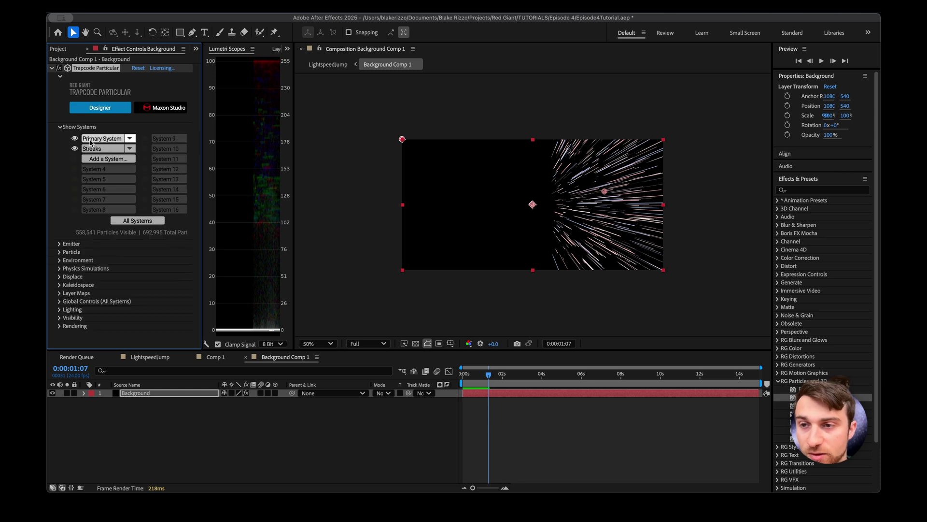
pyautogui.click(59, 243)
pyautogui.scroll(-5, 145, 247)
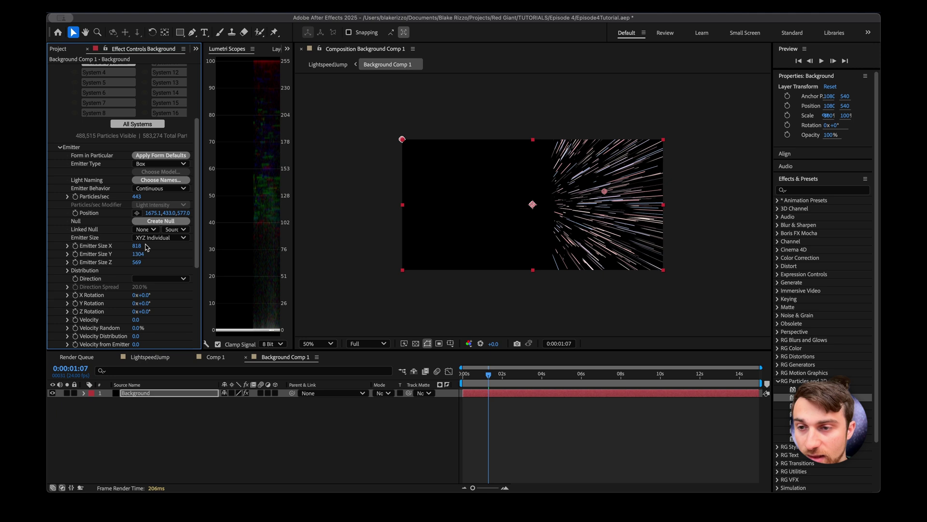
pyautogui.moveTo(137, 247); pyautogui.dragTo(311, 258)
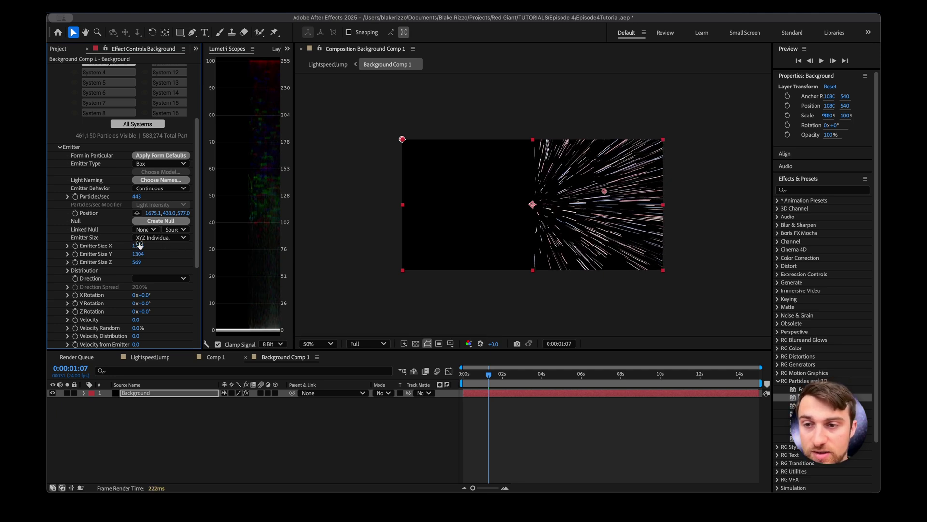
pyautogui.moveTo(161, 244); pyautogui.dragTo(251, 247)
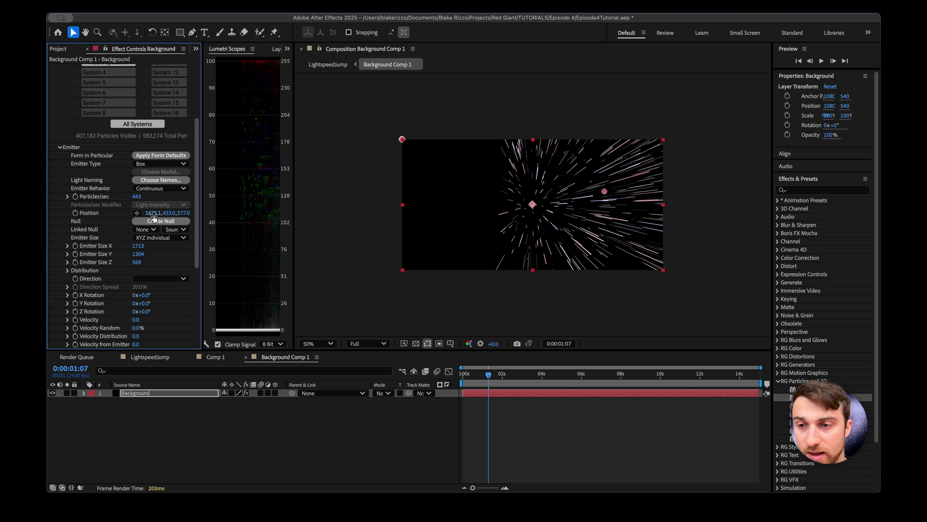
pyautogui.press('space')
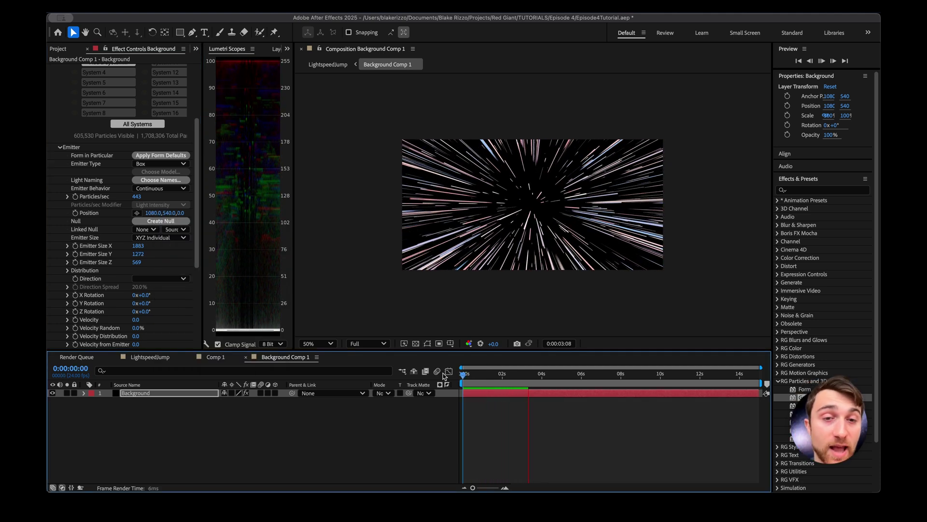
pyautogui.press('space')
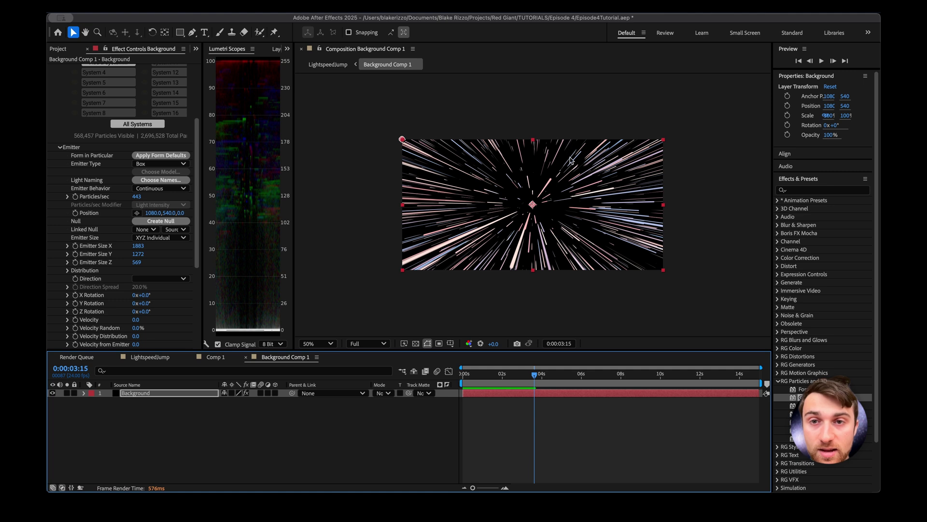
# In LightspeedJump, hide Background Comp 1 and enable Animated Environments in the GEO layer's Environment settings.
pyautogui.click(332, 70)
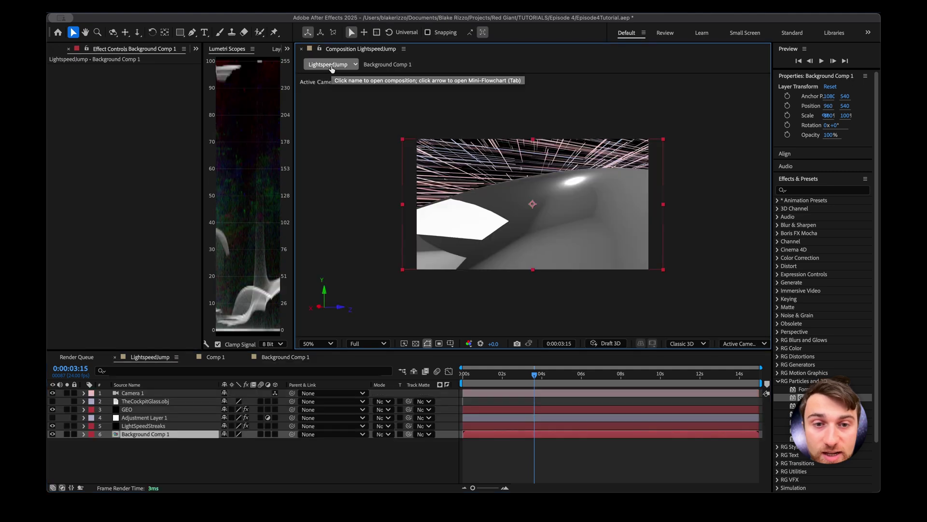
pyautogui.click(52, 433)
pyautogui.click(128, 410)
pyautogui.keyDown('super'); pyautogui.click(59, 127); pyautogui.keyUp('super')
pyautogui.click(60, 152)
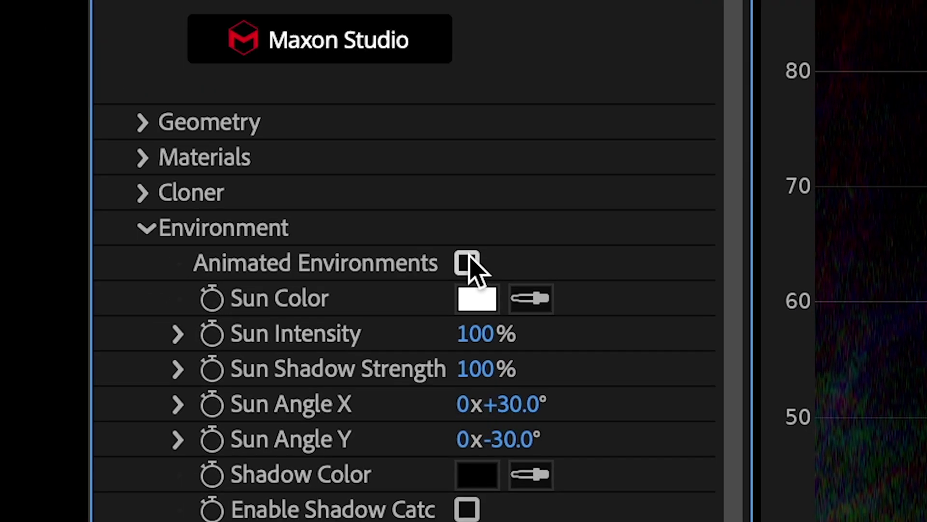
pyautogui.click(135, 159)
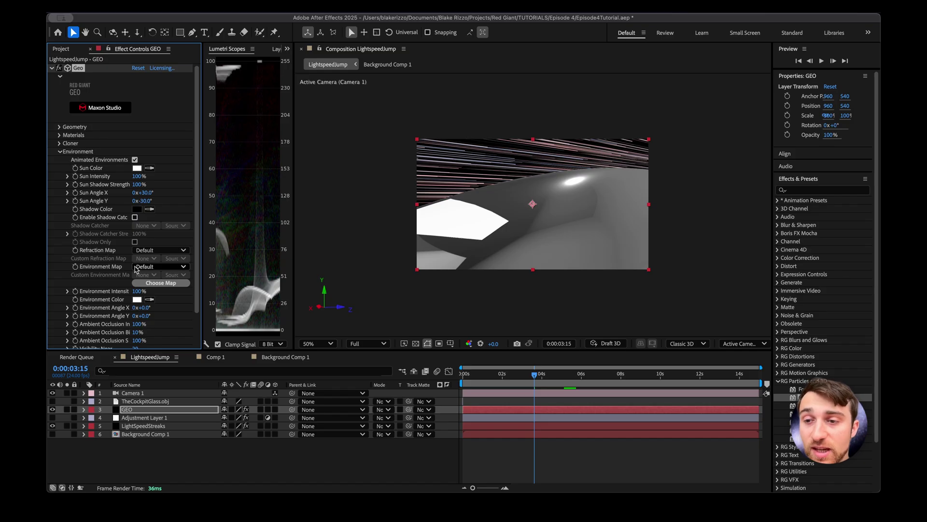
# Set GEO's Environment Map to Custom, using Background Comp 1 with Effects & Masks as the custom map.
pyautogui.click(138, 267)
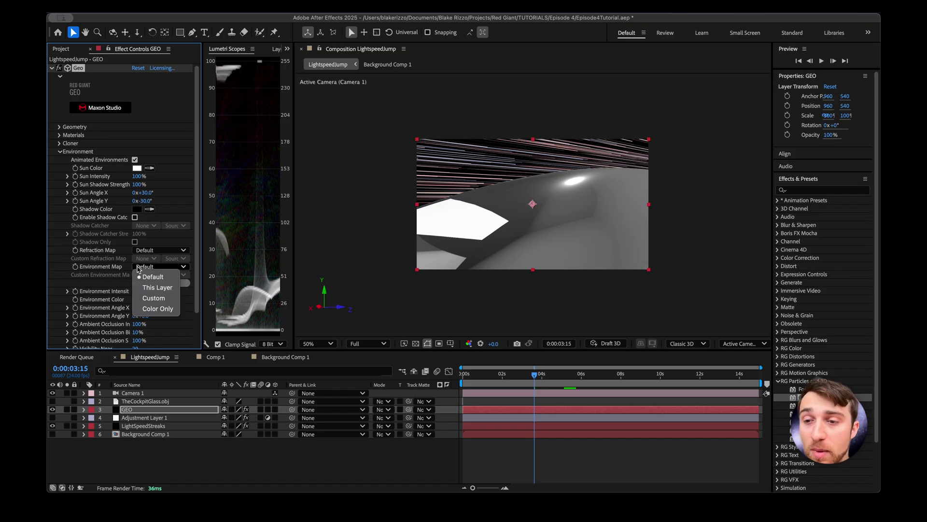
pyautogui.click(148, 299)
pyautogui.click(146, 274)
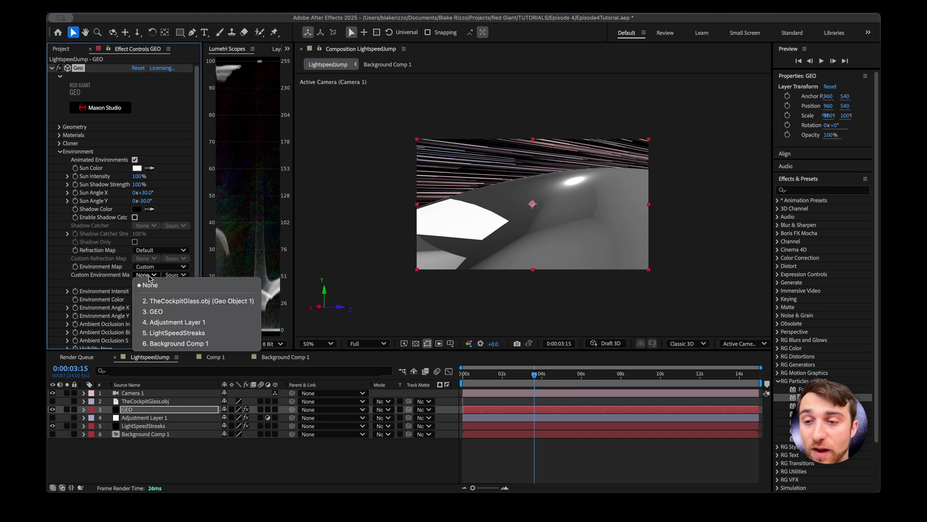
pyautogui.click(169, 344)
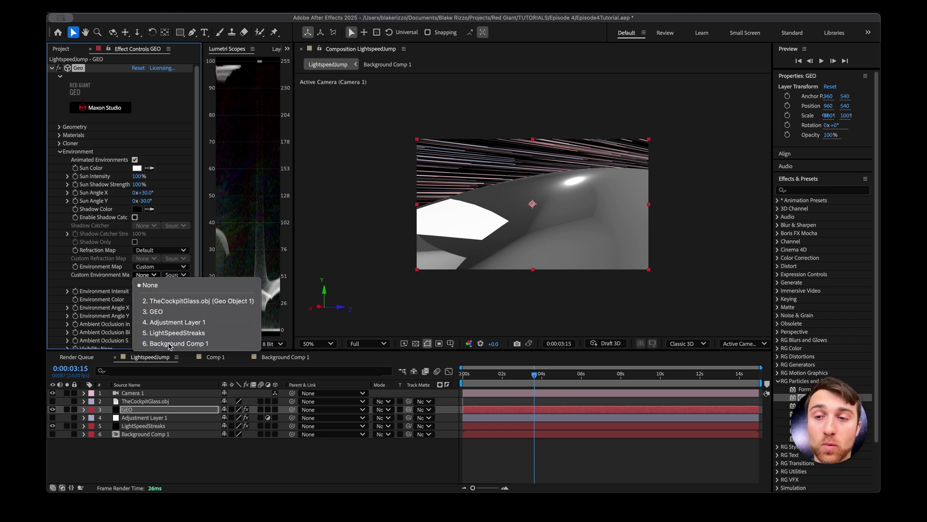
pyautogui.click(174, 276)
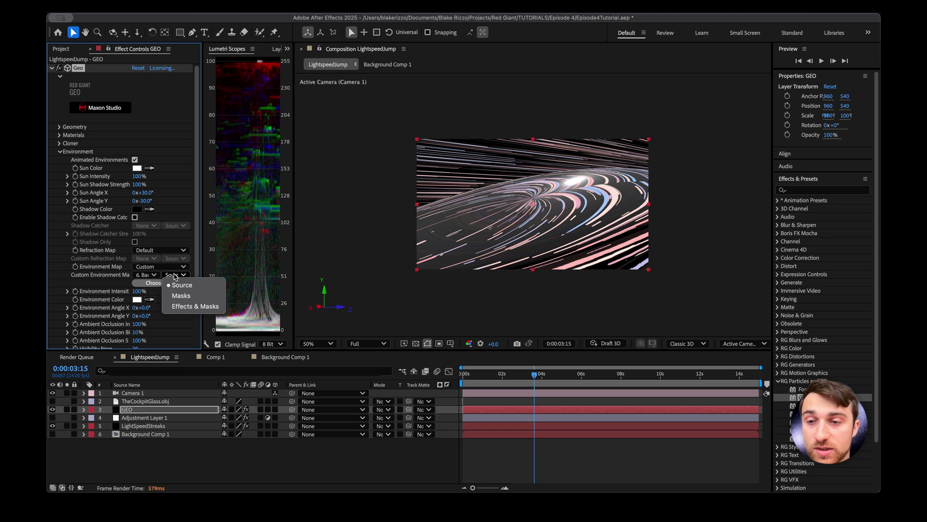
pyautogui.click(185, 307)
# Preview the streak reflections on the cockpit glass from the start of LightspeedJump.
pyautogui.moveTo(476, 377); pyautogui.dragTo(461, 377)
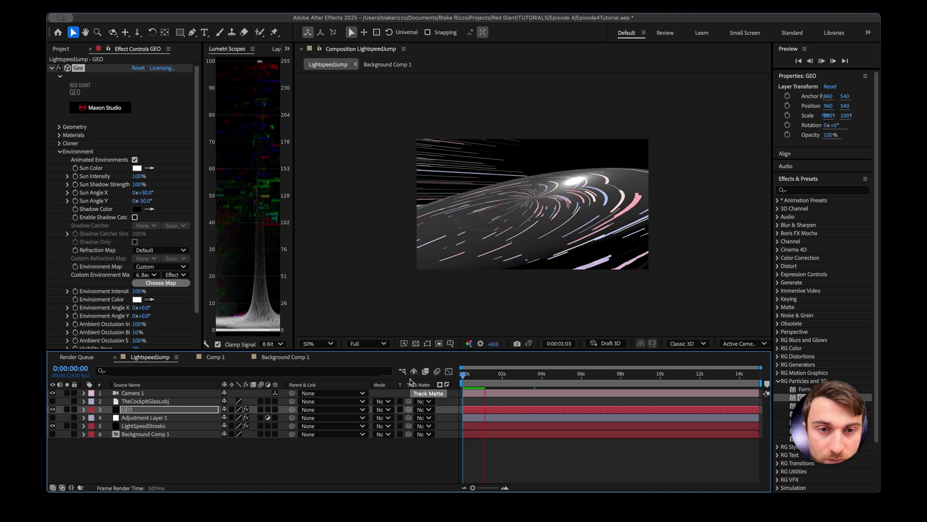
pyautogui.press('space')
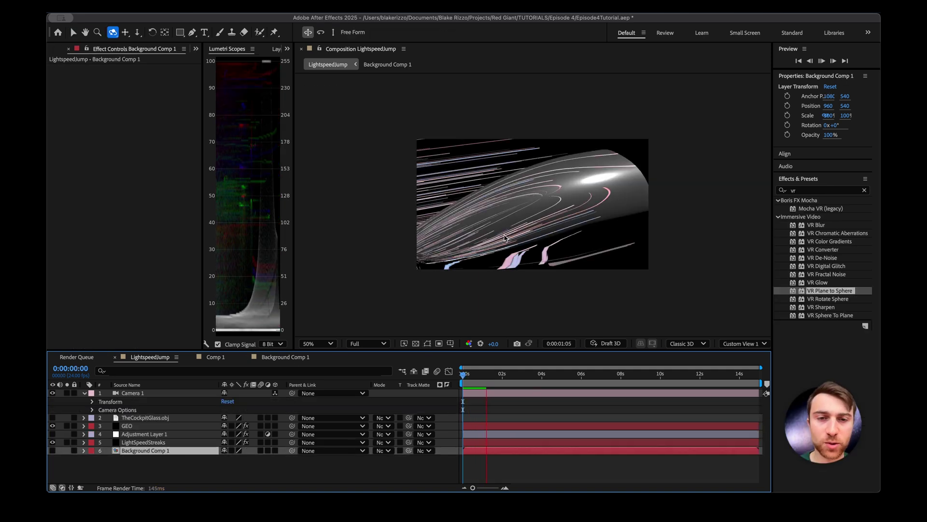
pyautogui.press('space')
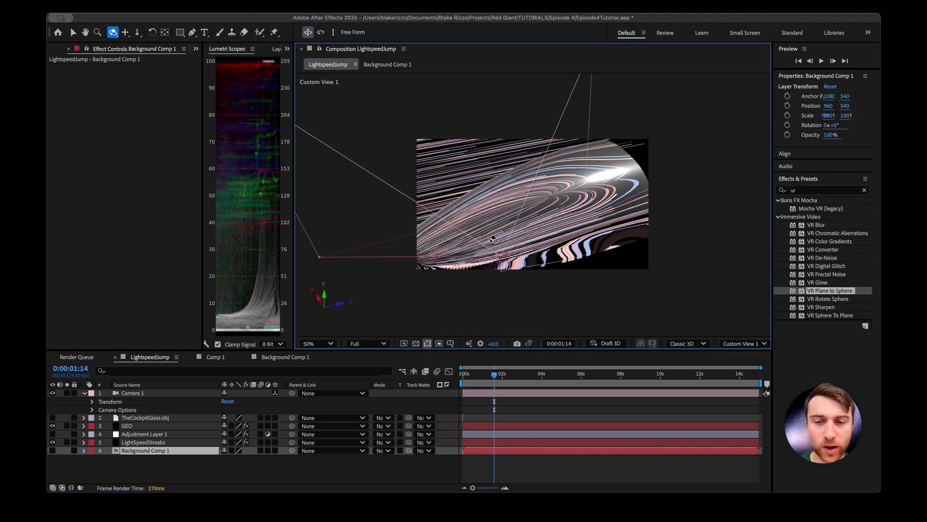
# Return to Background Comp 1 and open the Create VR Environment settings.
pyautogui.click(287, 361)
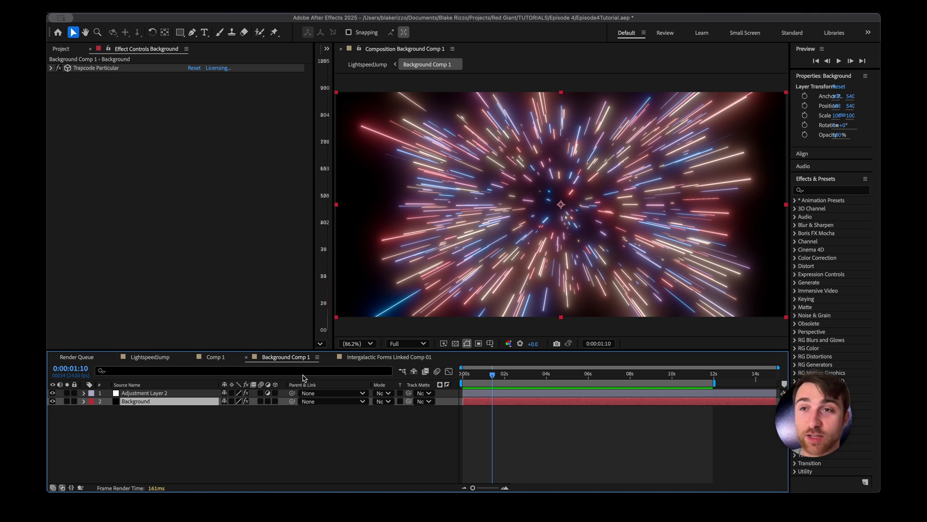
pyautogui.click(284, 436)
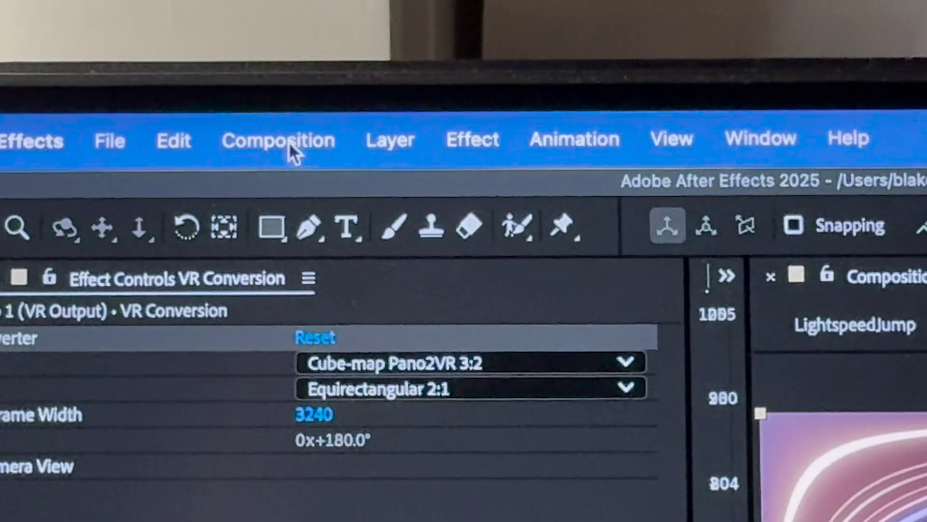
pyautogui.click(286, 140)
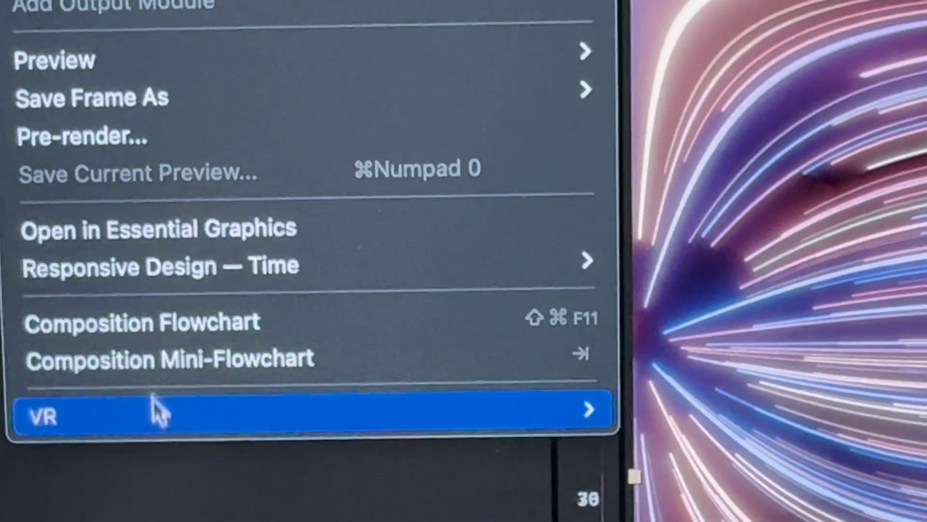
pyautogui.moveTo(203, 519)
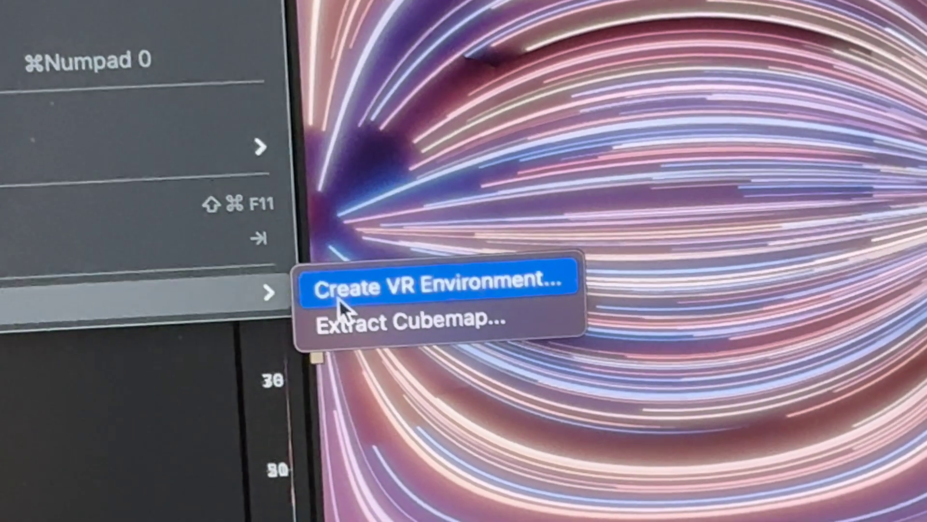
pyautogui.click(342, 300)
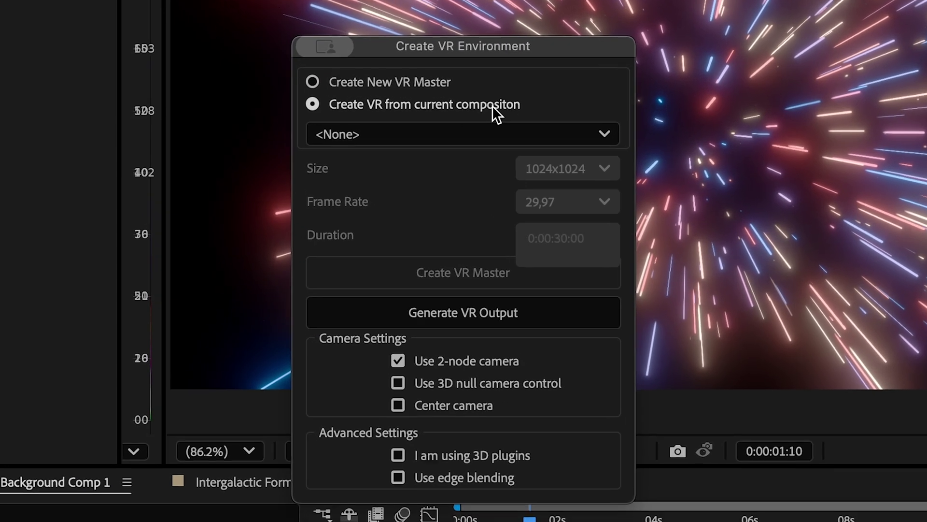
# Generate VR output from the existing Background Comp 1, with 3D null camera control and the 3D plugins option enabled.
pyautogui.click(494, 173)
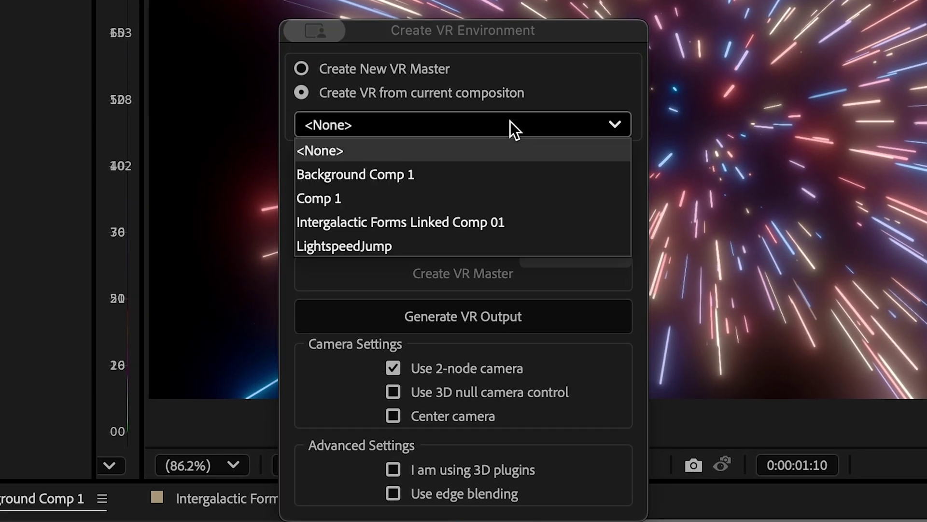
pyautogui.click(479, 171)
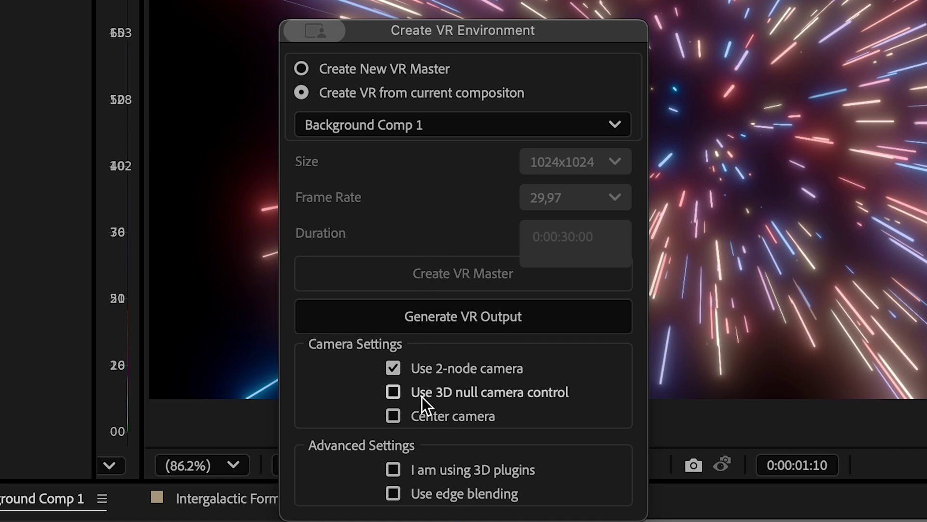
pyautogui.click(471, 396)
pyautogui.click(434, 473)
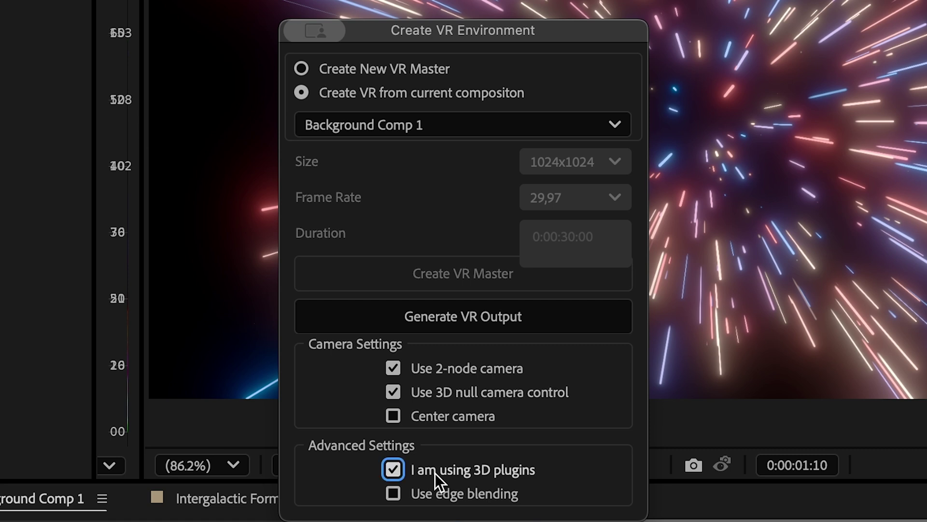
pyautogui.click(463, 320)
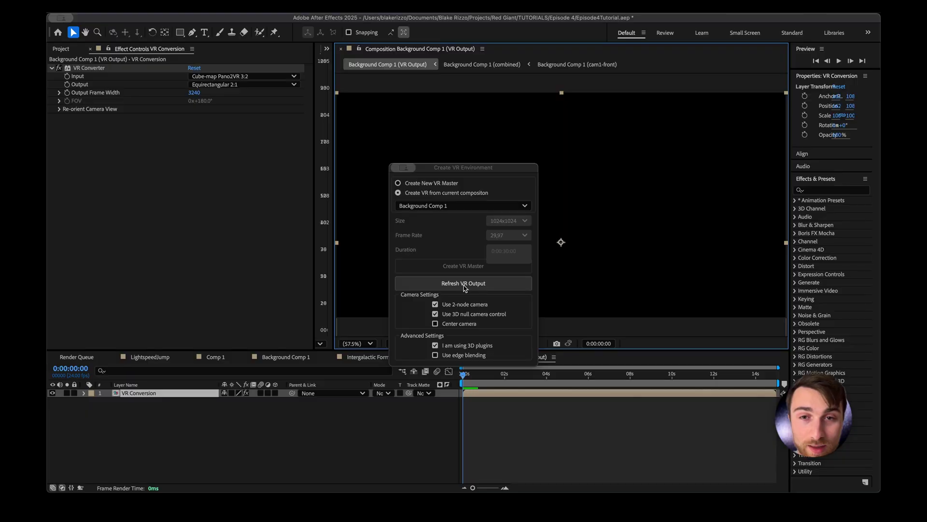
# Preview the Background Comp 1 (VR Output) streaks from the start and check the frame at 0:00:03:06.
pyautogui.moveTo(452, 169); pyautogui.dragTo(238, 172)
pyautogui.click(541, 361)
pyautogui.press('space')
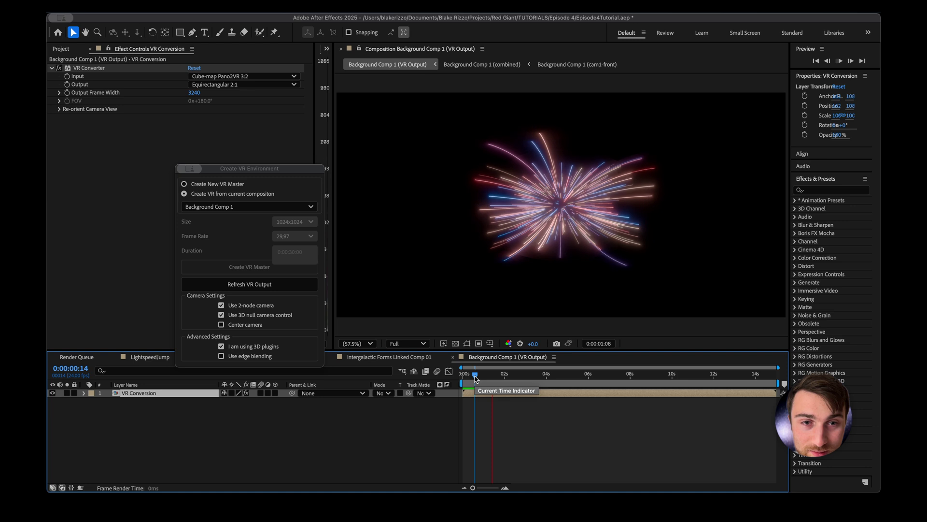
pyautogui.press('space')
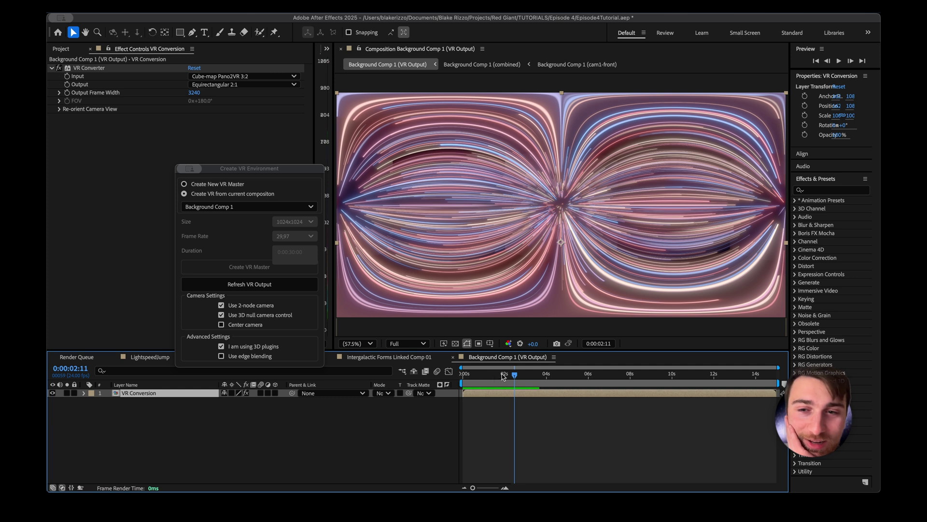
pyautogui.moveTo(516, 378)
pyautogui.mouseDown()
pyautogui.moveTo(490, 378)
pyautogui.moveTo(530, 382)
pyautogui.mouseUp()
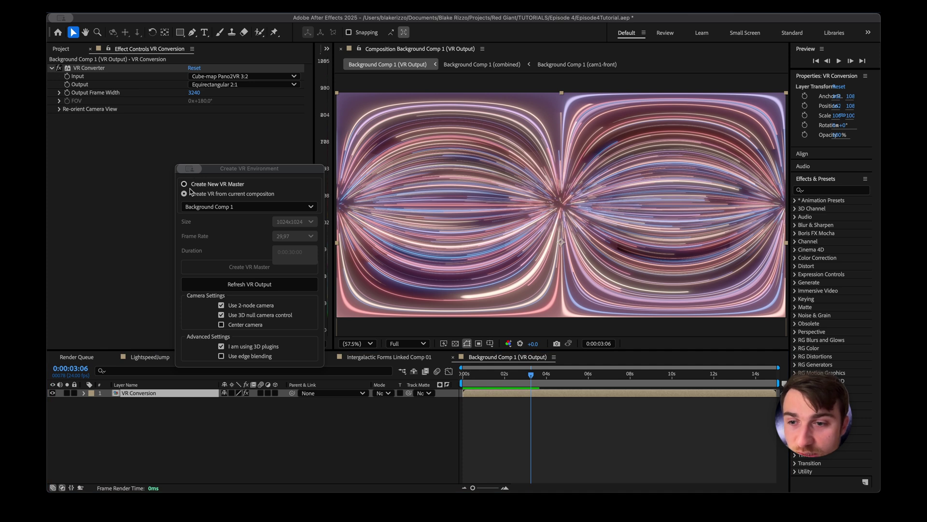
# Add the Background Comp 1 (VR Output) composition to LightspeedJump, directly above the Background Comp 1 layer.
pyautogui.click(157, 357)
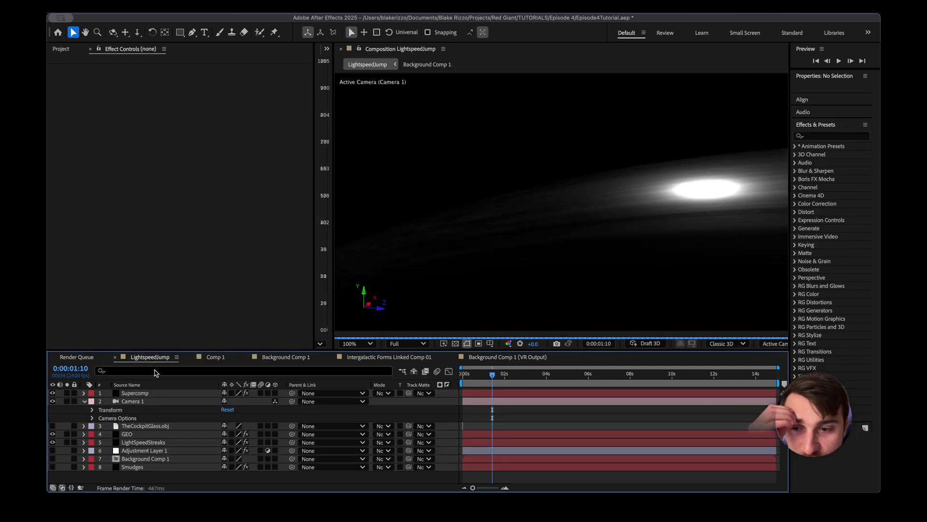
pyautogui.click(144, 459)
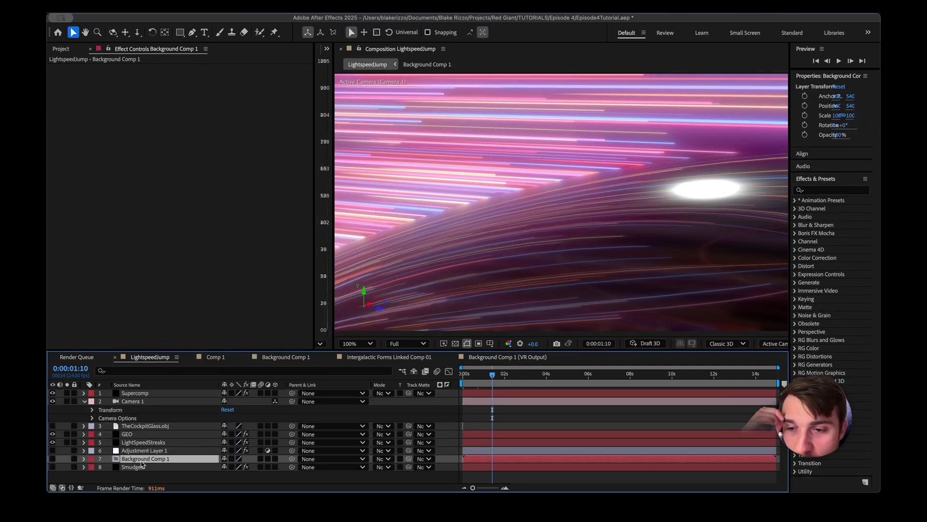
pyautogui.click(60, 49)
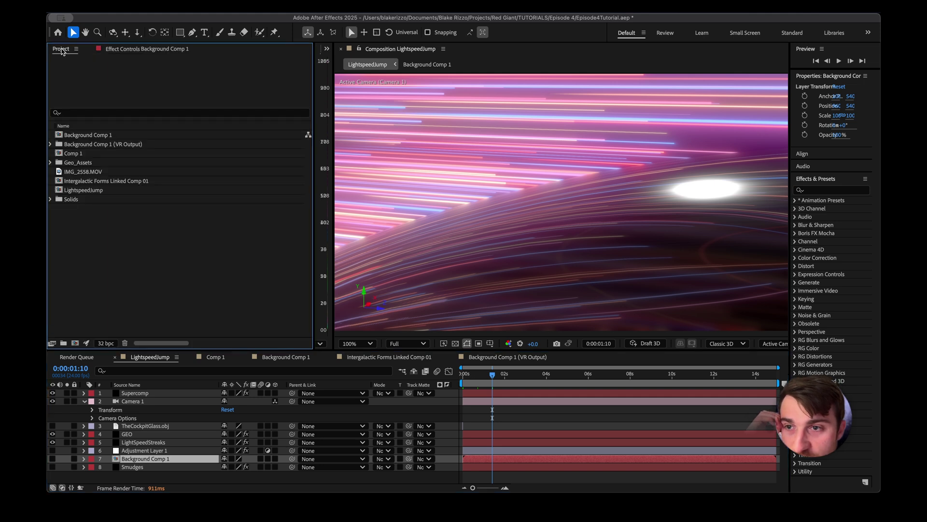
pyautogui.click(89, 145)
pyautogui.click(51, 145)
pyautogui.click(86, 164)
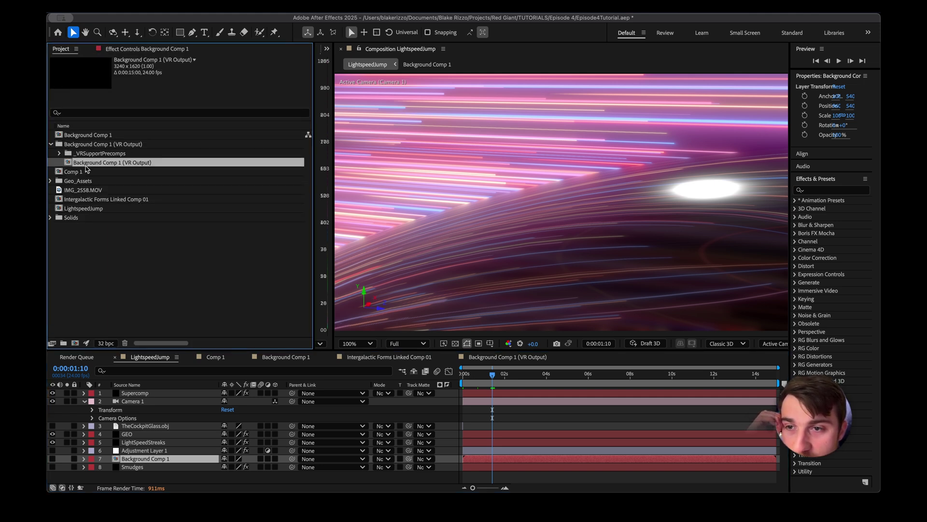
pyautogui.click(533, 360)
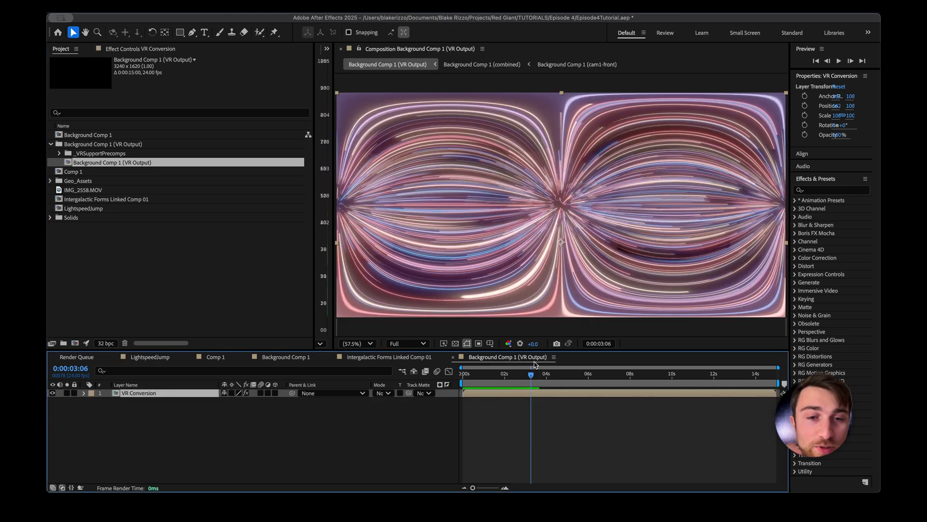
pyautogui.click(143, 357)
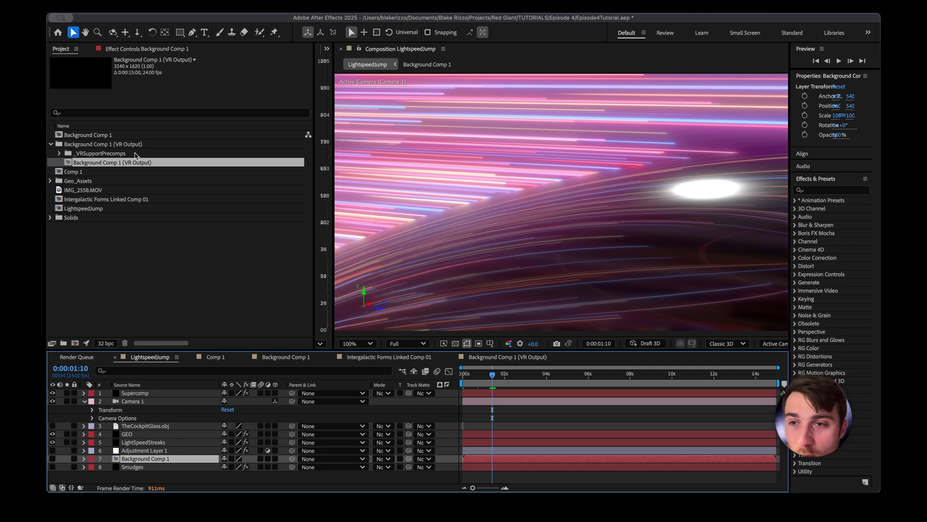
pyautogui.moveTo(115, 166)
pyautogui.mouseDown()
pyautogui.moveTo(141, 232)
pyautogui.moveTo(172, 418)
pyautogui.moveTo(151, 455)
pyautogui.mouseUp()
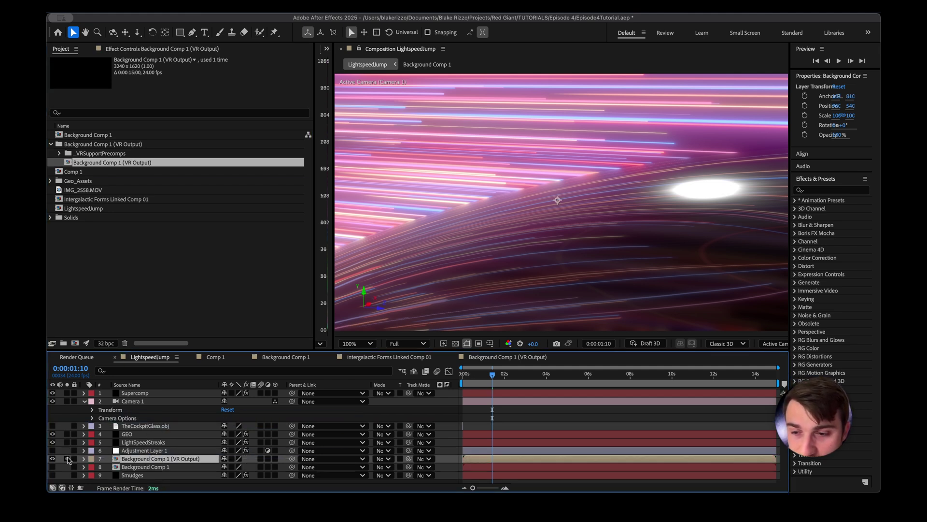
# Solo the Background Comp 1 (VR Output) layer temporarily to compare its size with the LightspeedJump frame.
pyautogui.click(67, 459)
pyautogui.press(',')
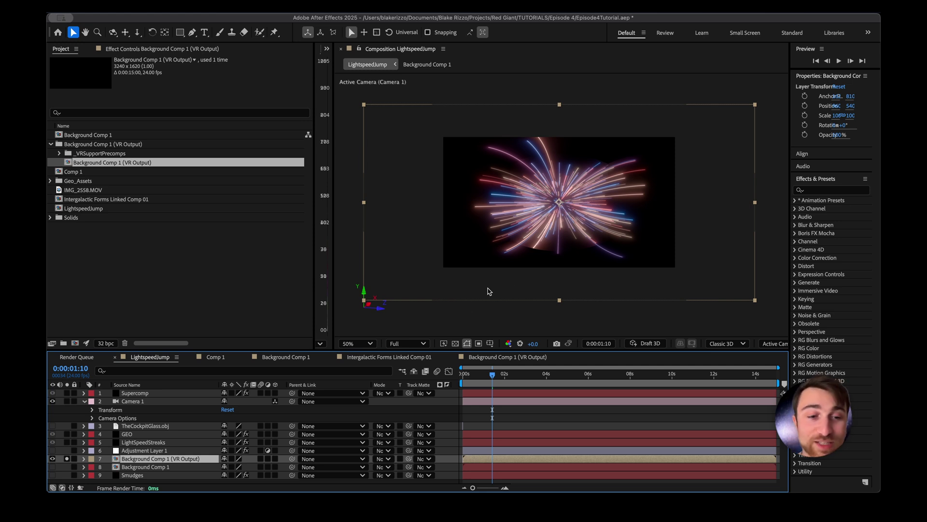
pyautogui.click(68, 459)
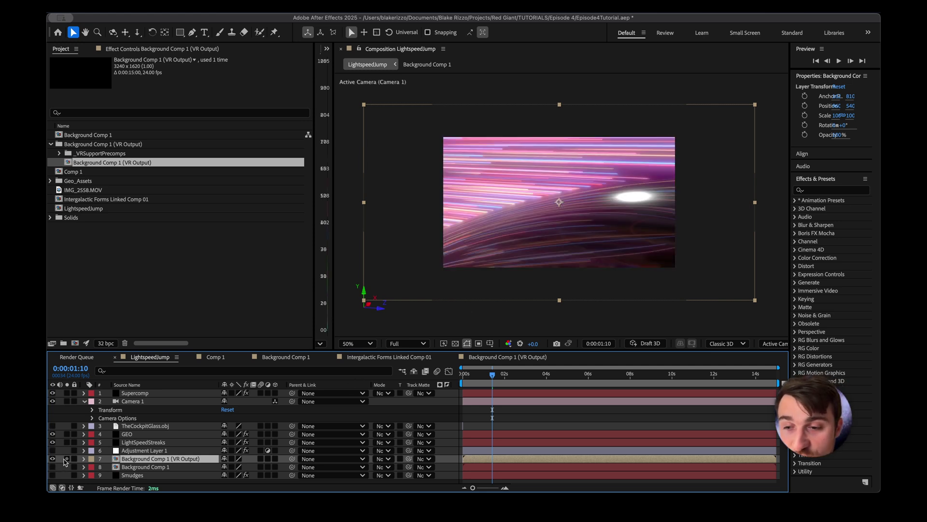
# Set GEO's Custom Refraction Map and Custom Environment Map to the Background Comp 1 (VR Output) layer.
pyautogui.click(129, 435)
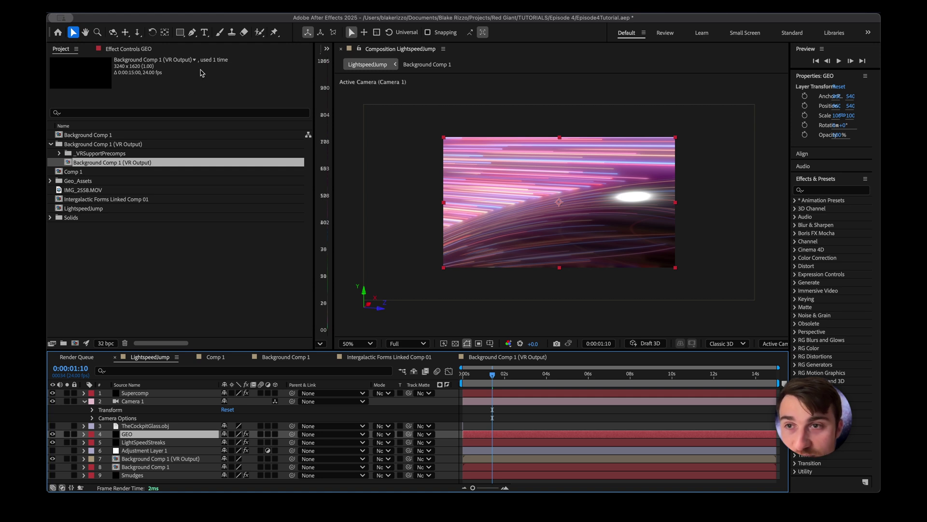
pyautogui.click(137, 49)
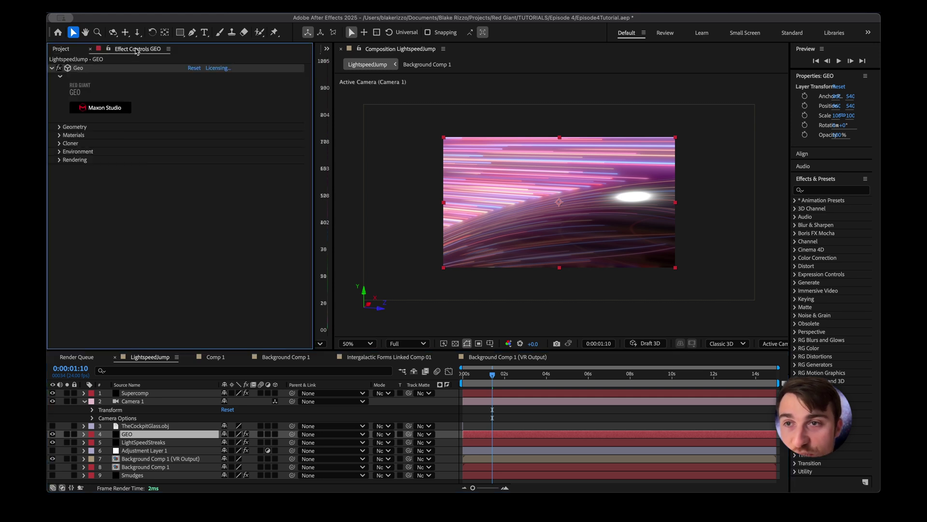
pyautogui.click(60, 151)
pyautogui.scroll(-1, 153, 247)
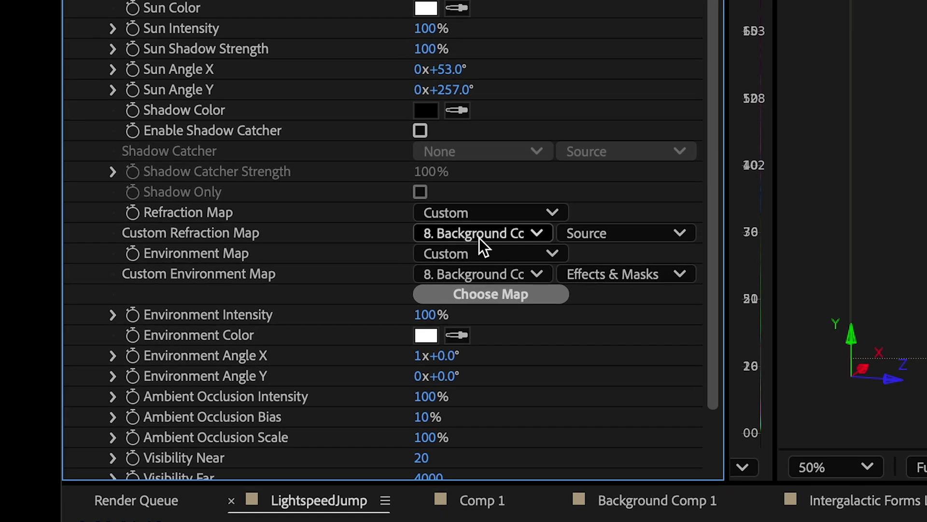
pyautogui.click(479, 237)
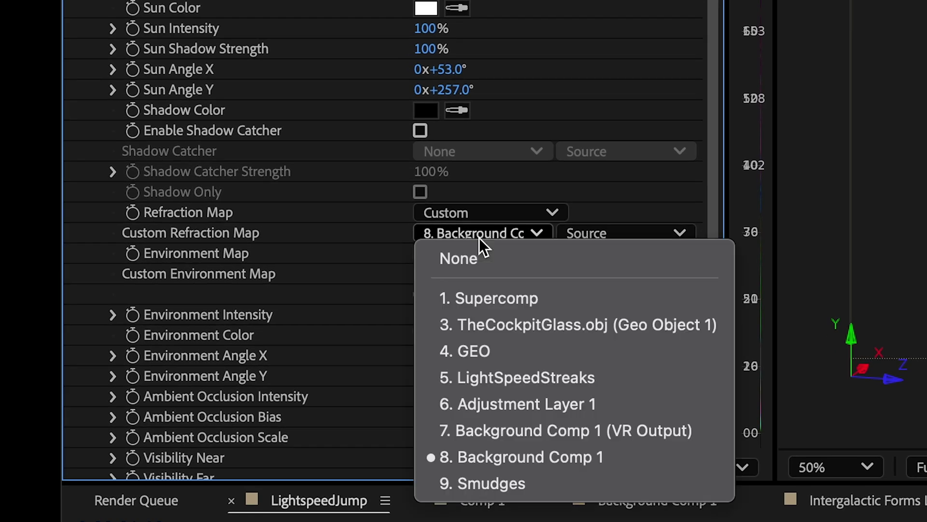
pyautogui.click(492, 421)
pyautogui.click(483, 273)
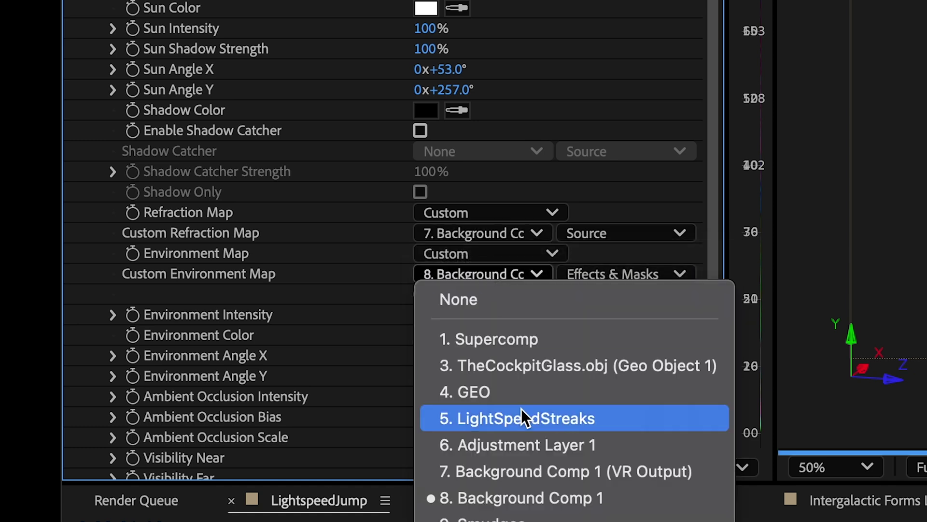
pyautogui.click(525, 464)
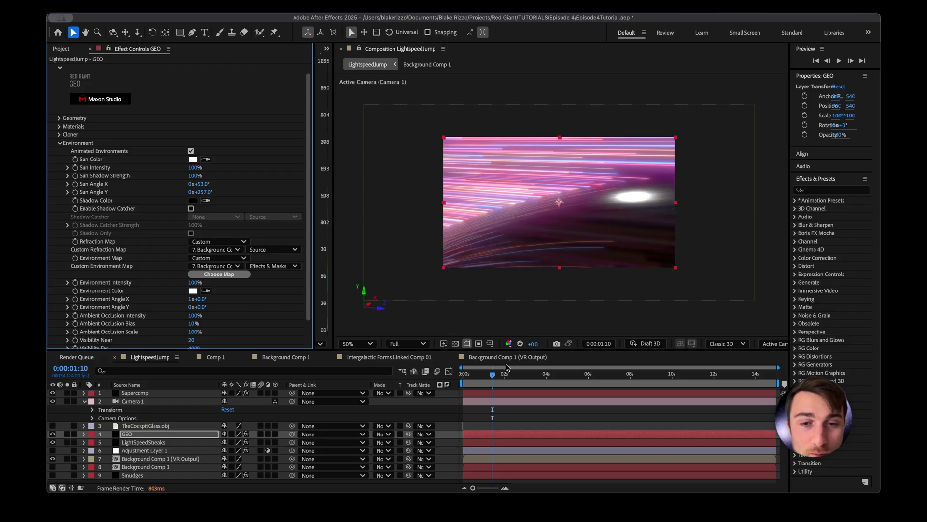
# Preview the VR-mapped glass reflections from the start of LightspeedJump, then return to the VR Output composition.
pyautogui.click(493, 380)
pyautogui.press('Home')
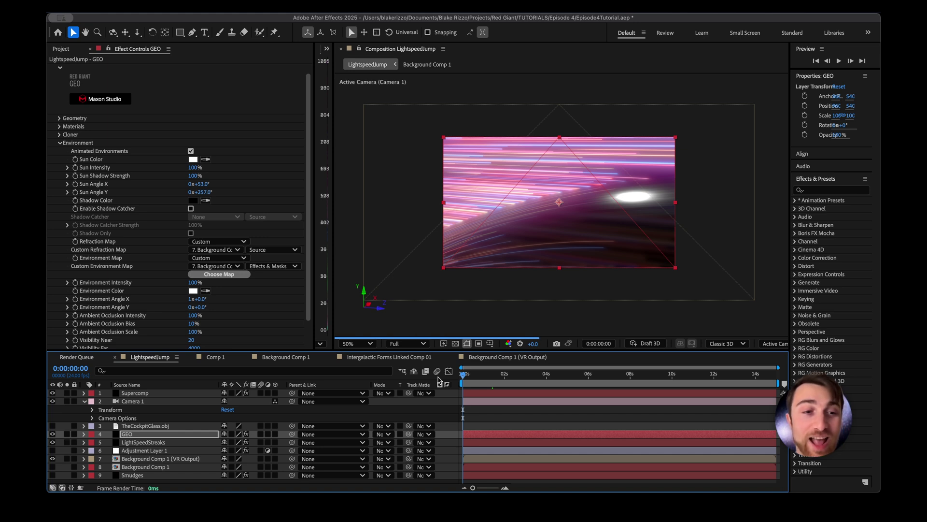
pyautogui.press('space')
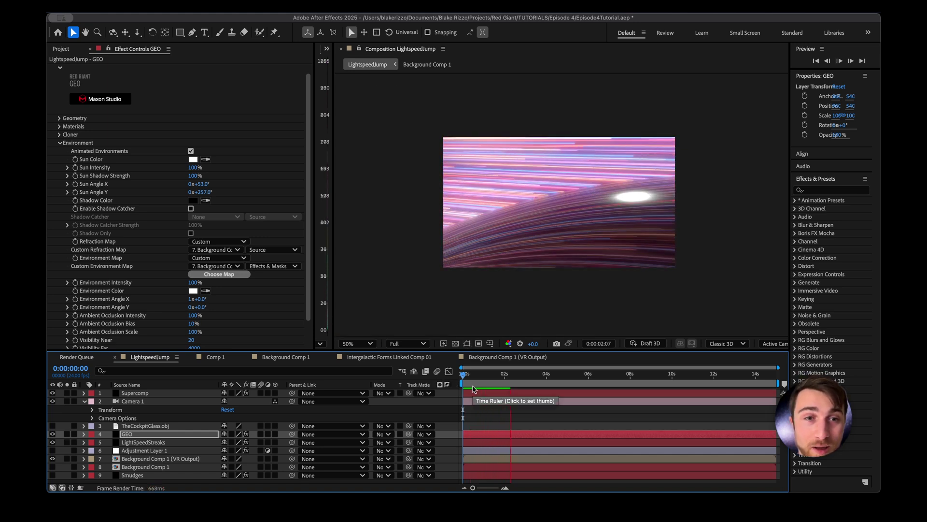
pyautogui.press('space')
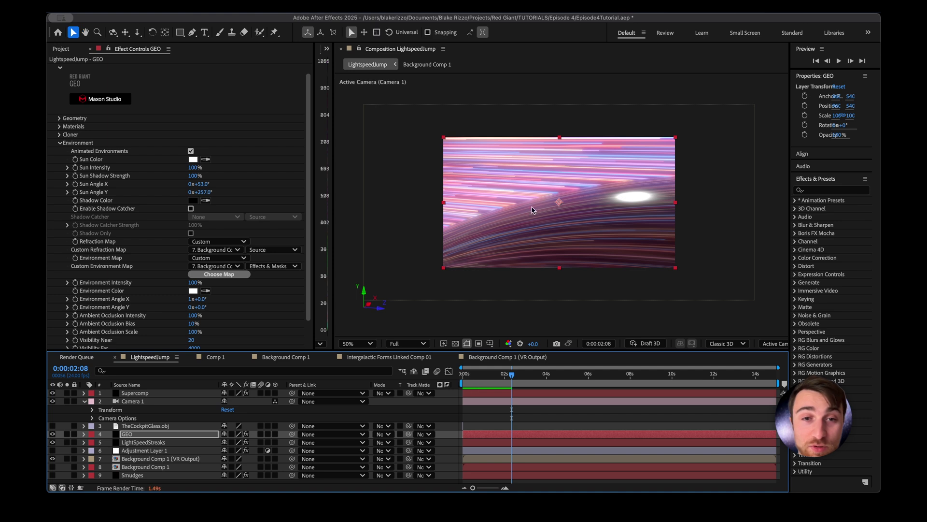
pyautogui.click(503, 356)
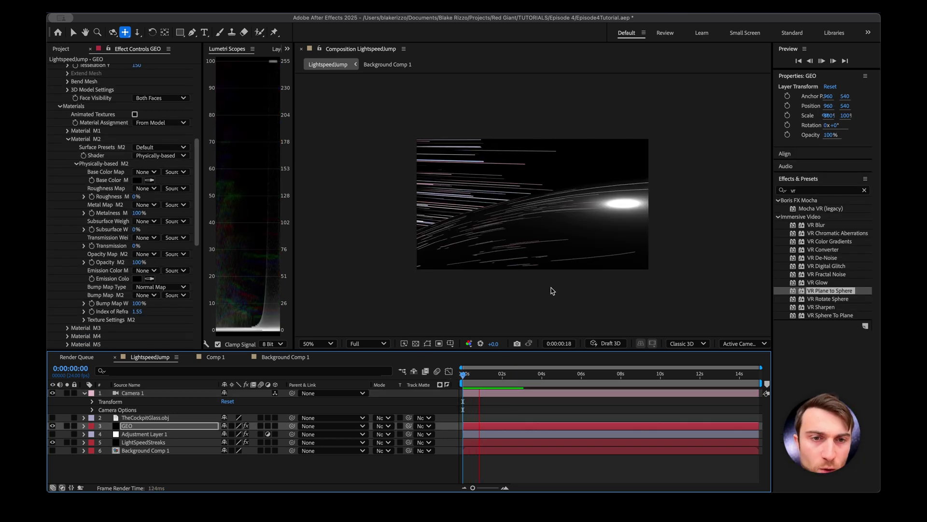
# Set Sun Angle X to 53° in GEO's Environment settings and preview the highlight on the glass from the start.
pyautogui.scroll(-7, 48, 213)
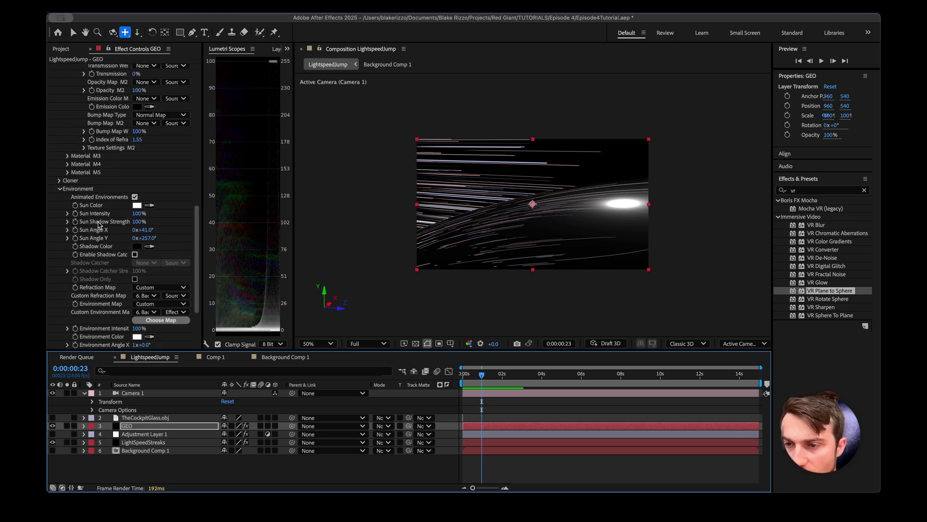
pyautogui.moveTo(153, 229); pyautogui.dragTo(152, 230)
pyautogui.press('Home')
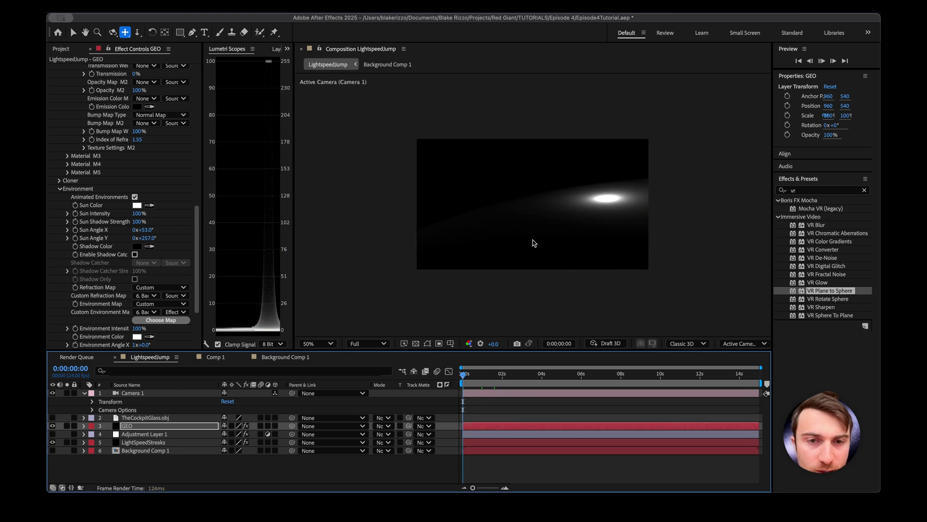
pyautogui.press('space')
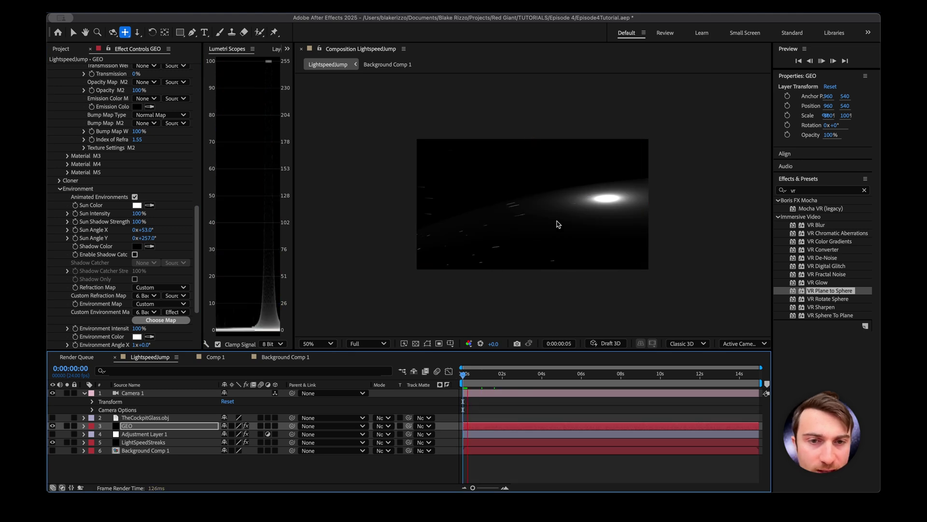
# Create a solid named Smudges, apply Fractal Noise to it, and place it hidden beneath Background Comp 1.
pyautogui.click(193, 472)
pyautogui.rightClick(193, 471)
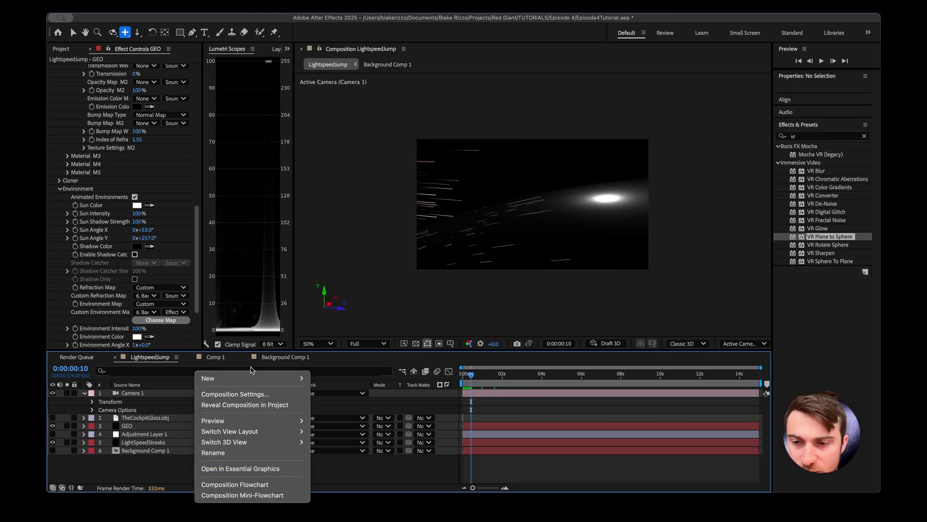
pyautogui.moveTo(207, 378)
pyautogui.click(358, 404)
pyautogui.hotkey('ctrl', 'space')
pyautogui.write('frac')
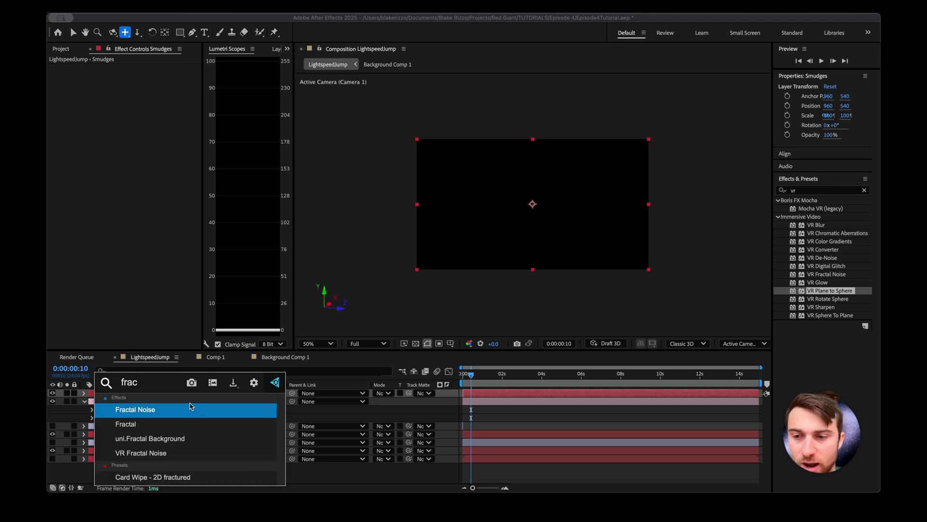
pyautogui.press('Return')
pyautogui.moveTo(101, 396); pyautogui.dragTo(129, 460)
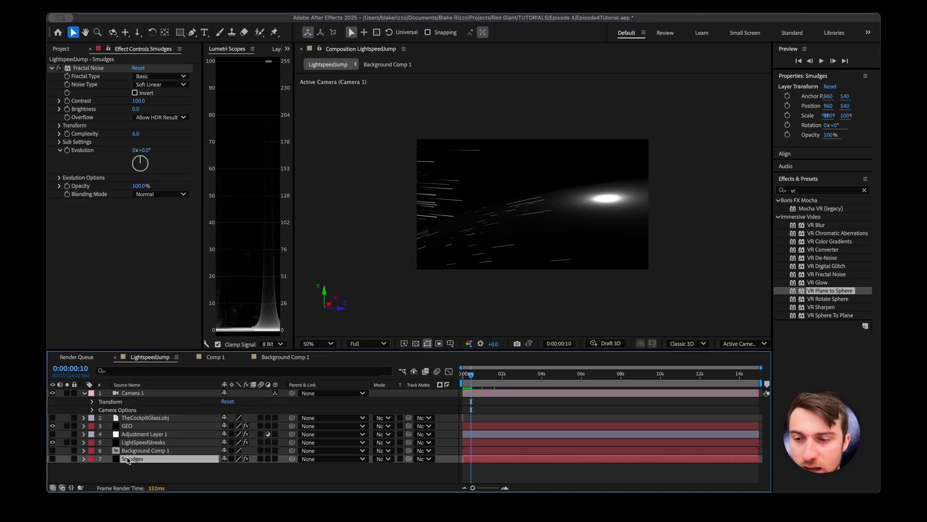
# Set the Roughness Map of GEO's Material M2 to the Smudges layer with Effects & Masks.
pyautogui.click(135, 425)
pyautogui.scroll(-2, 124, 231)
pyautogui.scroll(-4, 122, 230)
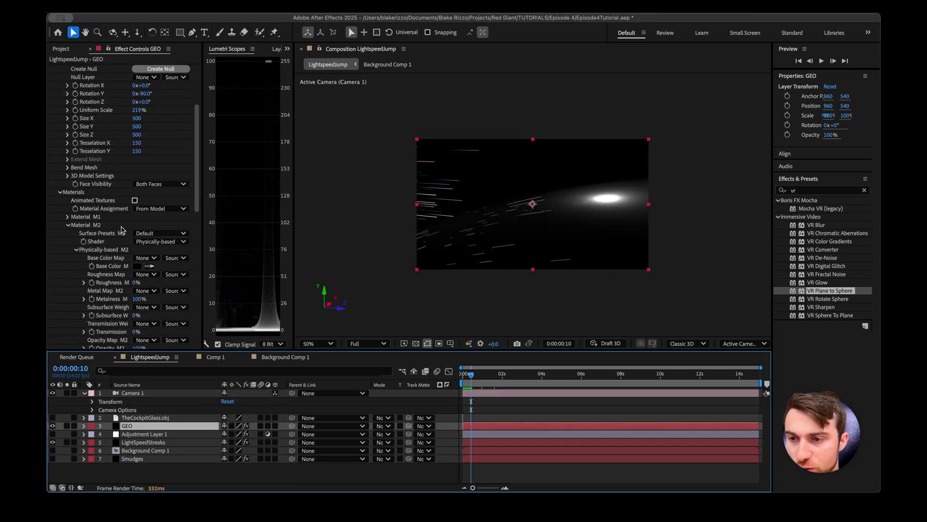
pyautogui.click(144, 231)
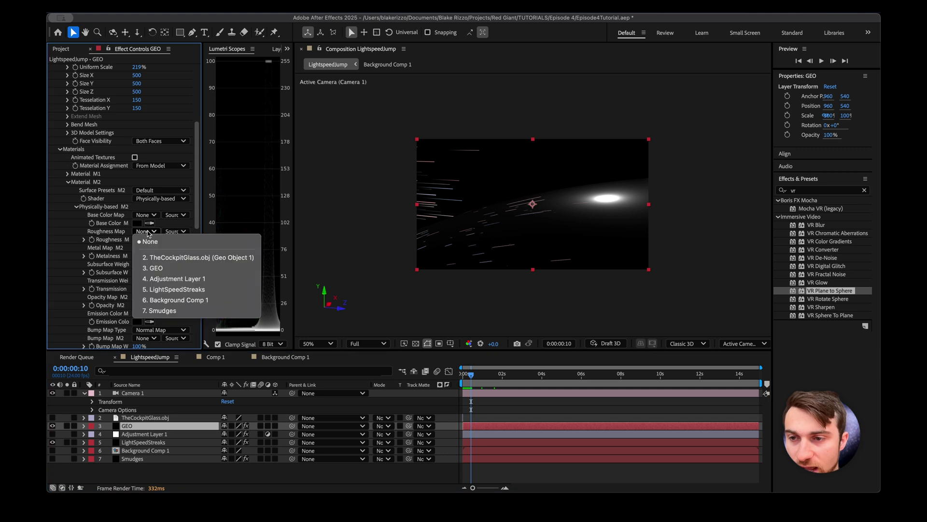
pyautogui.click(158, 309)
pyautogui.click(175, 231)
pyautogui.click(177, 263)
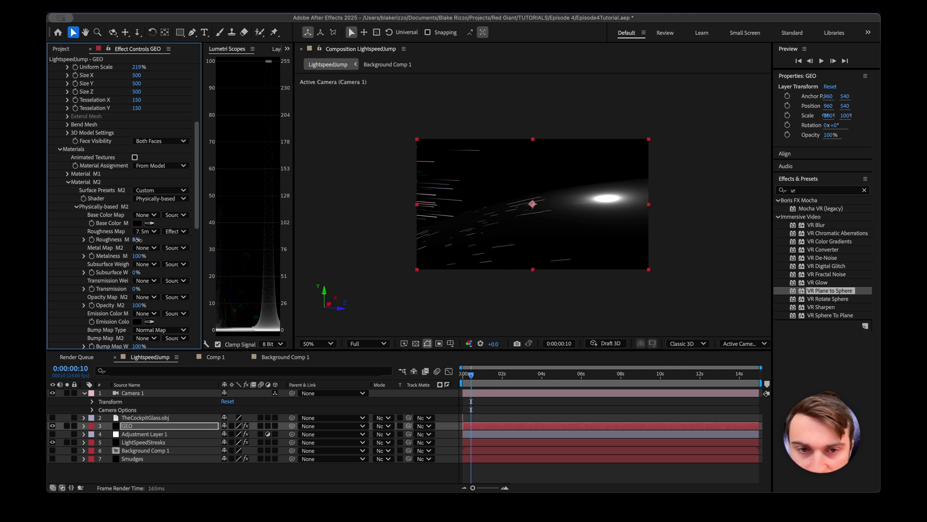
# Examine the smudge texture on the glass at 200%, reselect GEO, and preview the roughened reflections in motion.
pyautogui.click(448, 201)
pyautogui.press('.')
pyautogui.press('.')
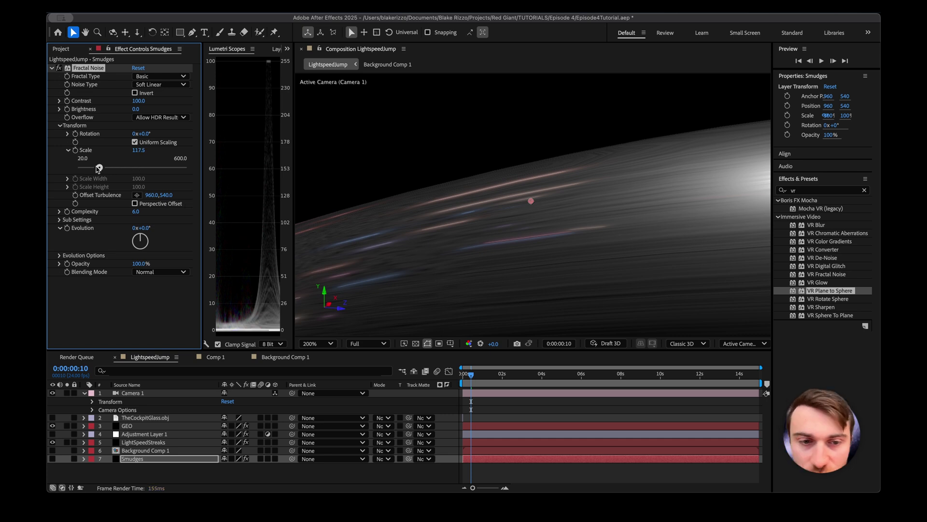
pyautogui.hotkey('ctrl', 'Up')
pyautogui.hotkey('ctrl', 'Up')
pyautogui.hotkey('ctrl', 'Up')
pyautogui.hotkey('ctrl', 'Up')
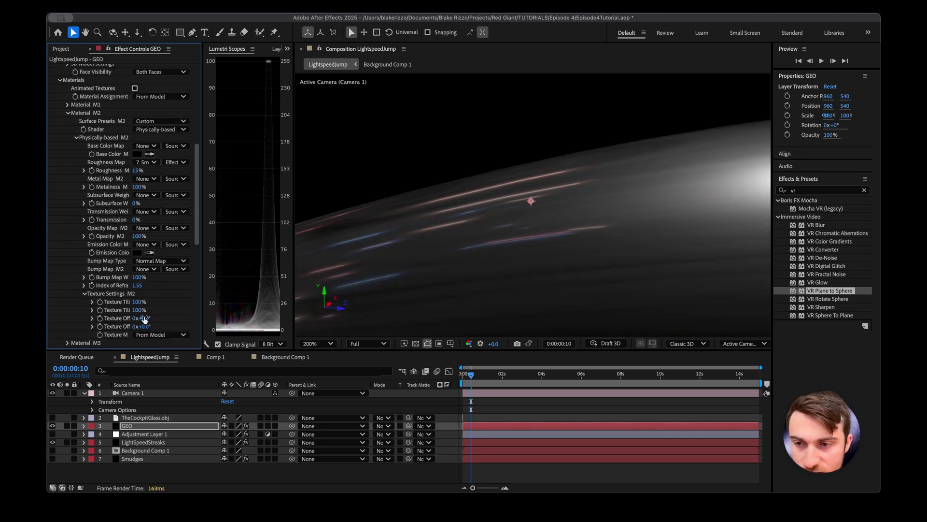
pyautogui.press('space')
pyautogui.hotkey('shift', '/')
pyautogui.press('space')
pyautogui.press('space')
# In Background Comp 1, set the Optical Glow on Adjustment Layer 2 to Amount 3 and Size 68.
pyautogui.doubleClick(145, 450)
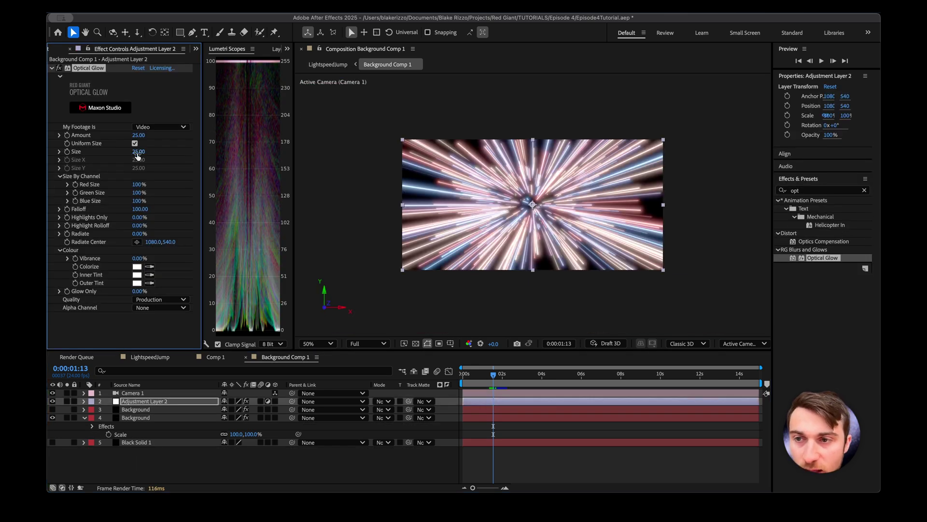
pyautogui.moveTo(148, 152); pyautogui.dragTo(116, 135)
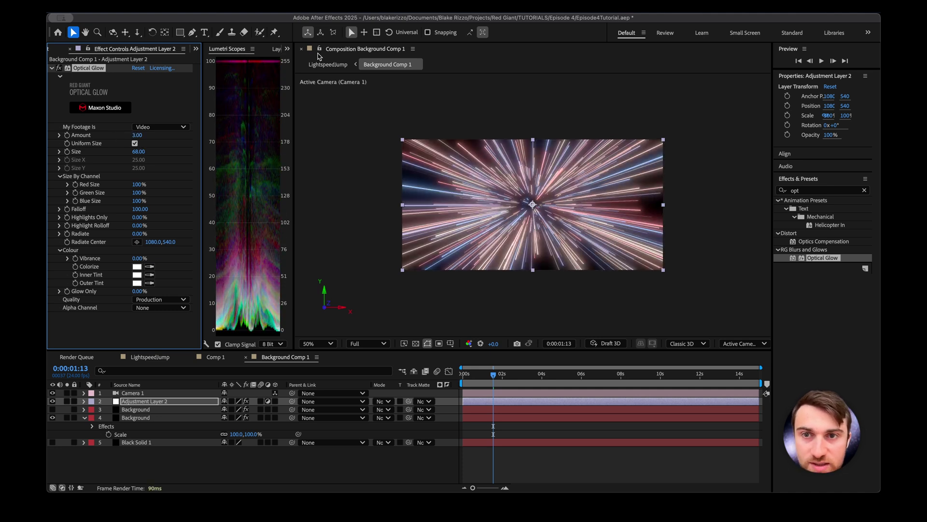
# Preview the reflections in LightspeedJump, and raise the Vibrance of Optical Glow on Adjustment Layer 2 in Background Comp 1.
pyautogui.click(328, 64)
pyautogui.press('space')
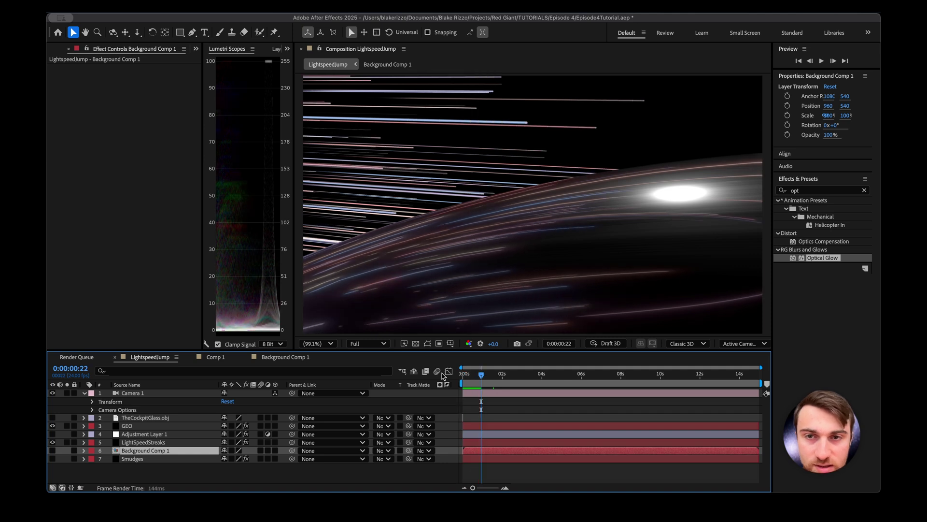
pyautogui.click(387, 64)
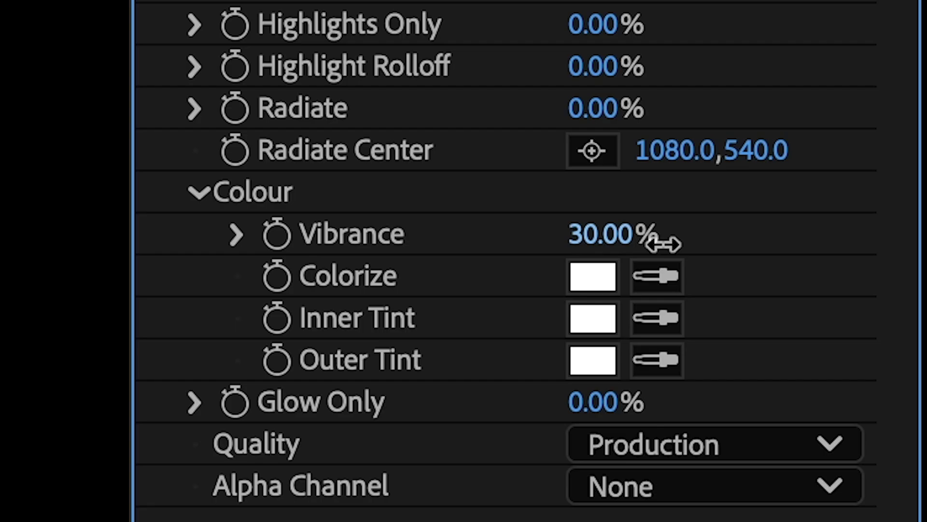
pyautogui.moveTo(664, 244); pyautogui.dragTo(710, 244)
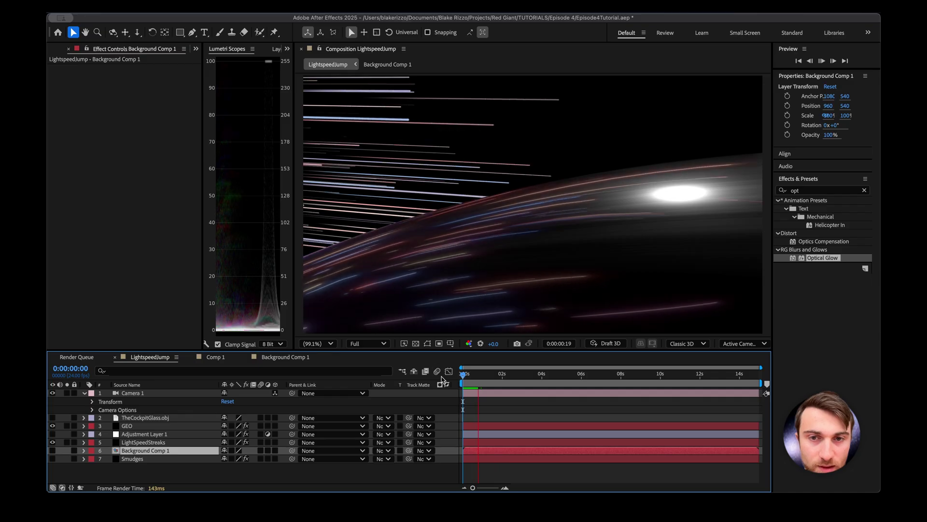
# Apply the Supercomp effect to the GEO and LightSpeedStreaks layers together in LightspeedJump.
pyautogui.click(319, 343)
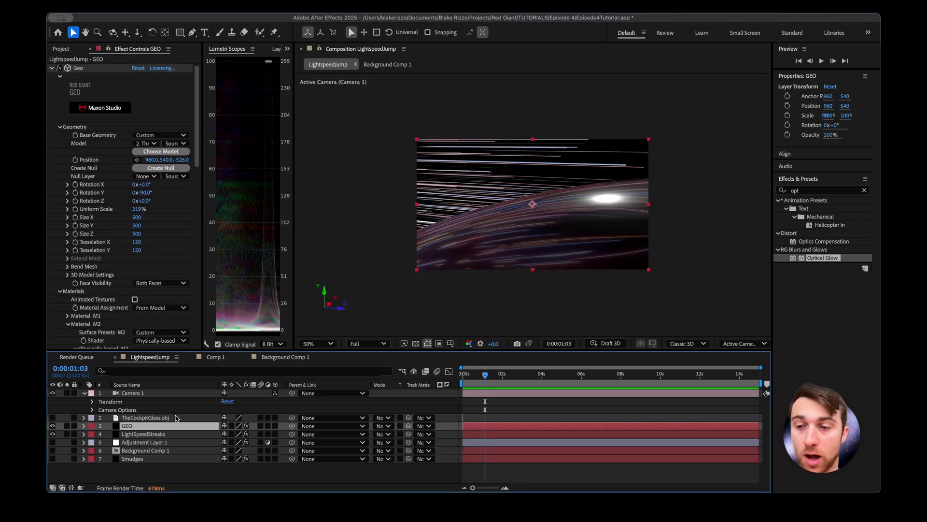
pyautogui.keyDown('shift'); pyautogui.click(146, 433); pyautogui.keyUp('shift')
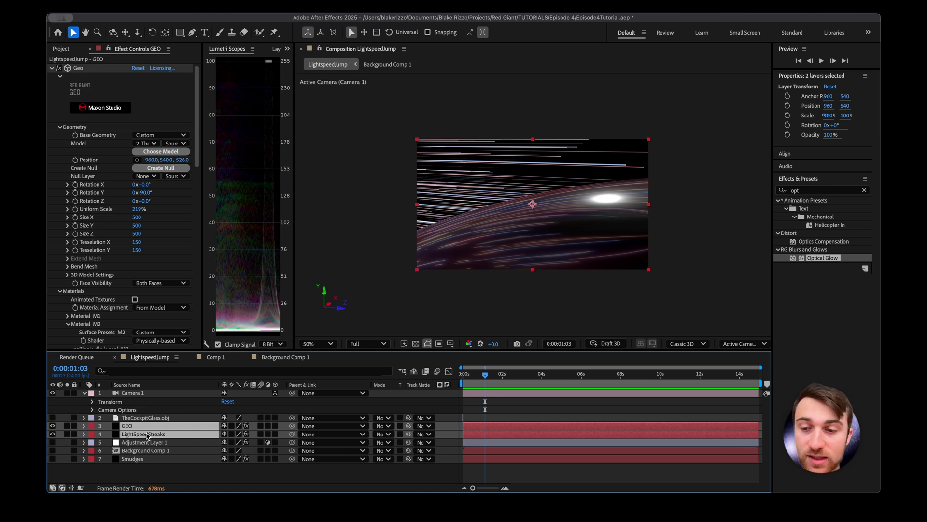
pyautogui.rightClick(146, 434)
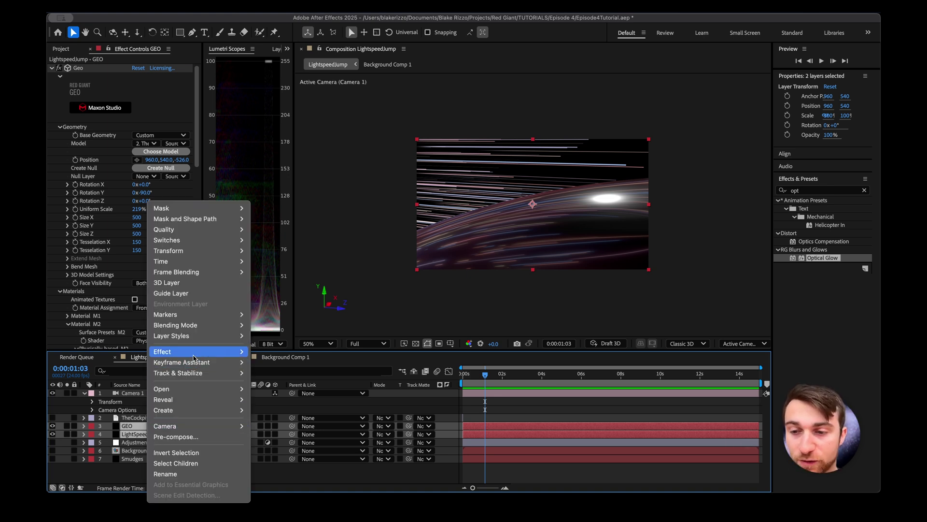
pyautogui.moveTo(203, 351)
pyautogui.moveTo(279, 430)
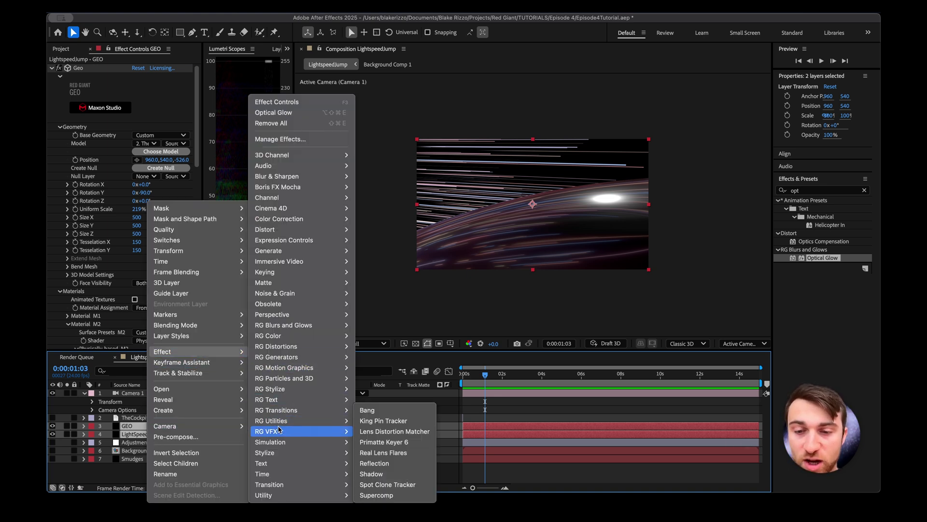
pyautogui.click(378, 494)
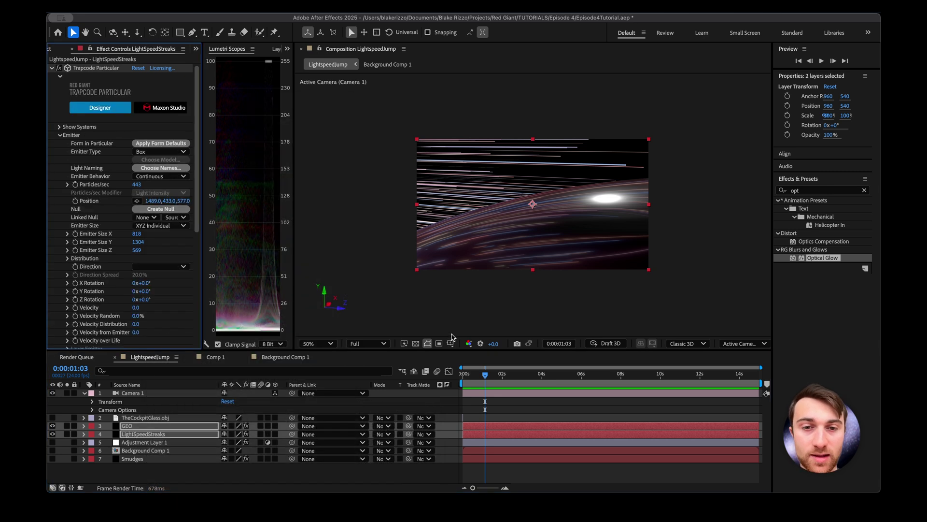
# Move the Supercomp window clear of the composition view and set the current time to 0:00:04:05.
pyautogui.click(476, 374)
pyautogui.moveTo(476, 376); pyautogui.dragTo(462, 375)
pyautogui.moveTo(383, 47); pyautogui.dragTo(339, 43)
pyautogui.click(545, 373)
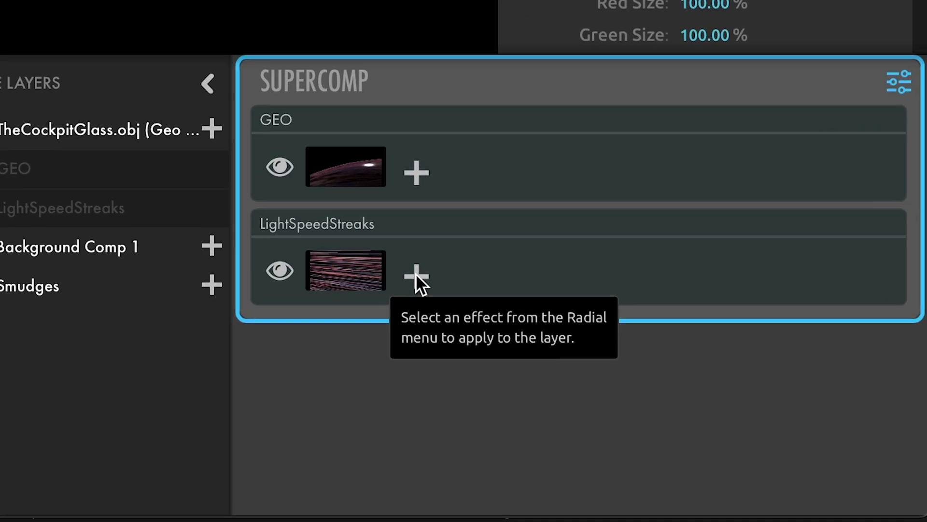
# Add Optical Glow to LightSpeedStreaks in Supercomp with Radiate 62% and Vibrance 64.9%.
pyautogui.click(329, 286)
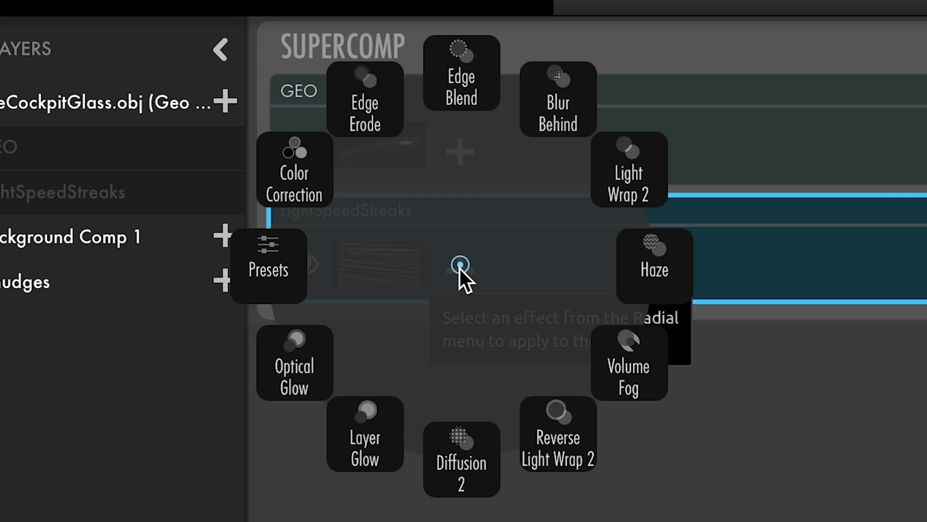
pyautogui.click(317, 363)
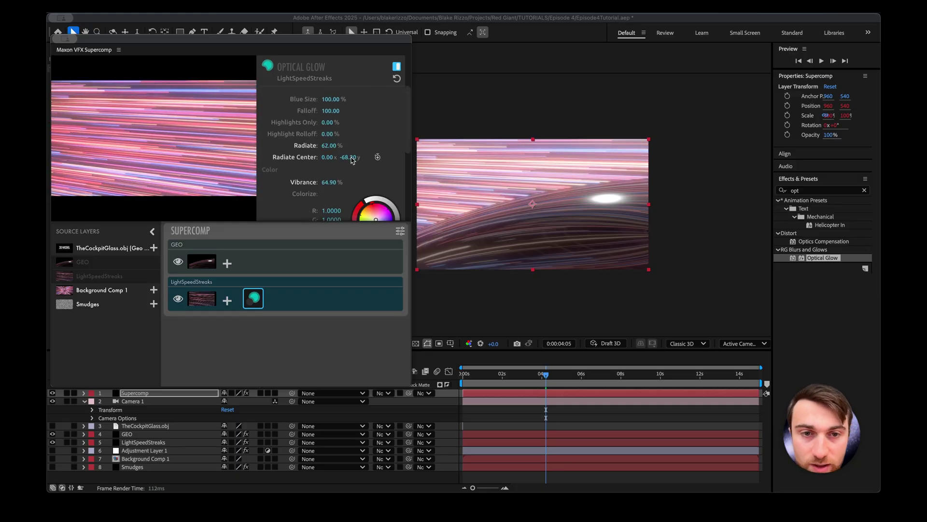
pyautogui.scroll(3, 327, 145)
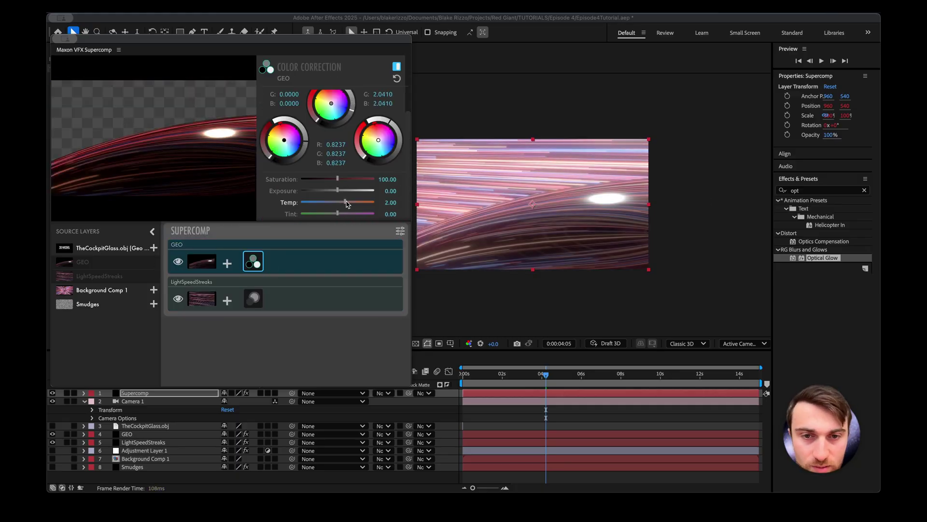
# Build GEO's Supercomp stack with Color Correction, light wraps and Haze, trying Diffusion 2, and raise the Color Correction's Saturation.
pyautogui.click(276, 261)
pyautogui.click(227, 263)
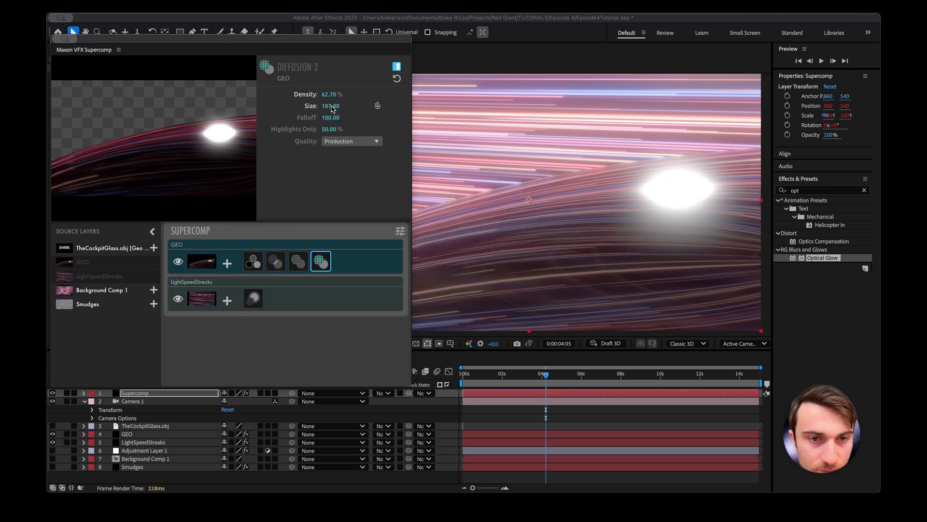
pyautogui.click(227, 262)
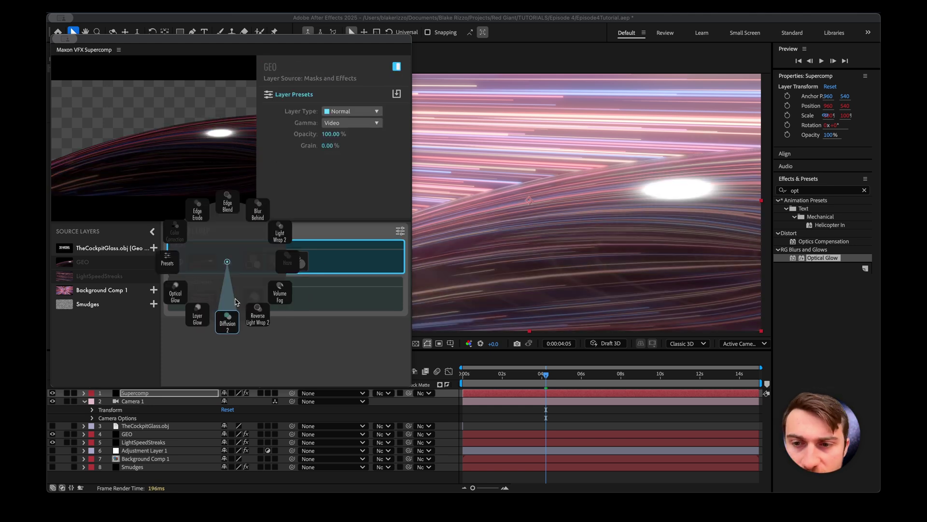
pyautogui.click(227, 227)
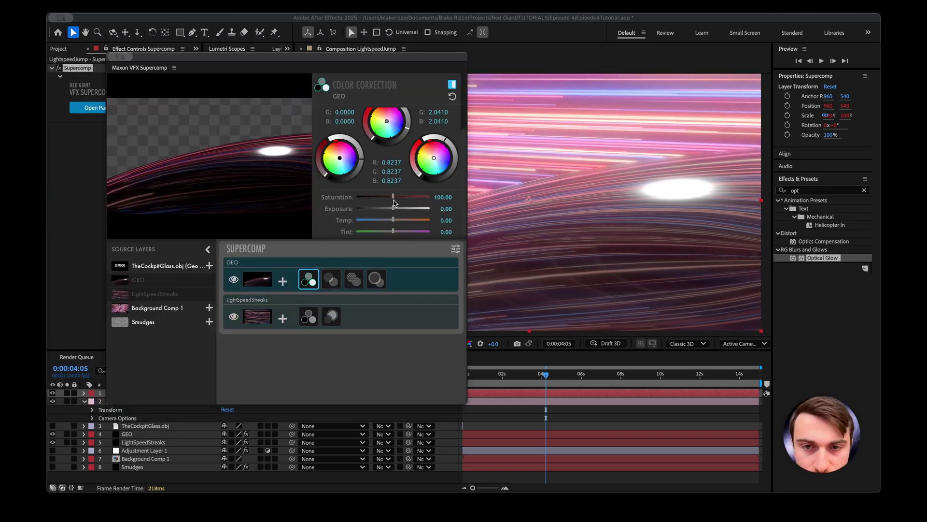
pyautogui.moveTo(394, 203); pyautogui.dragTo(456, 197)
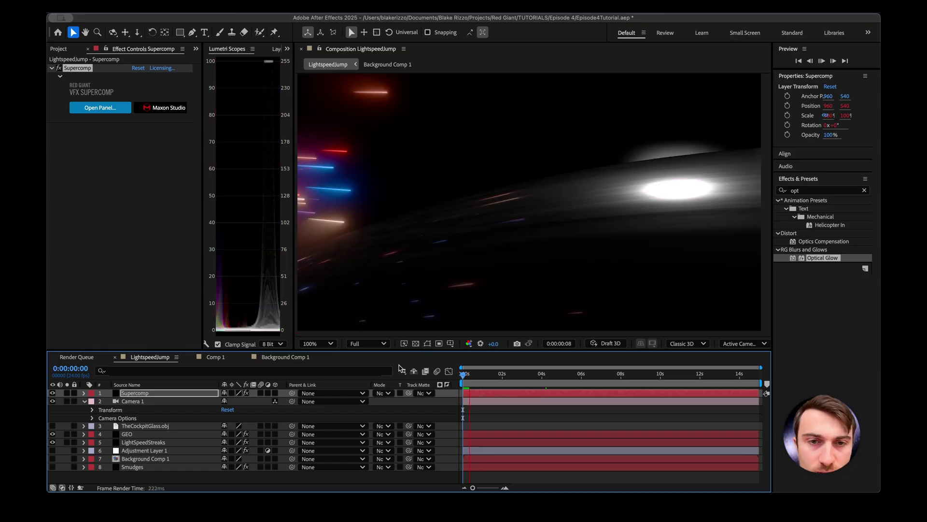